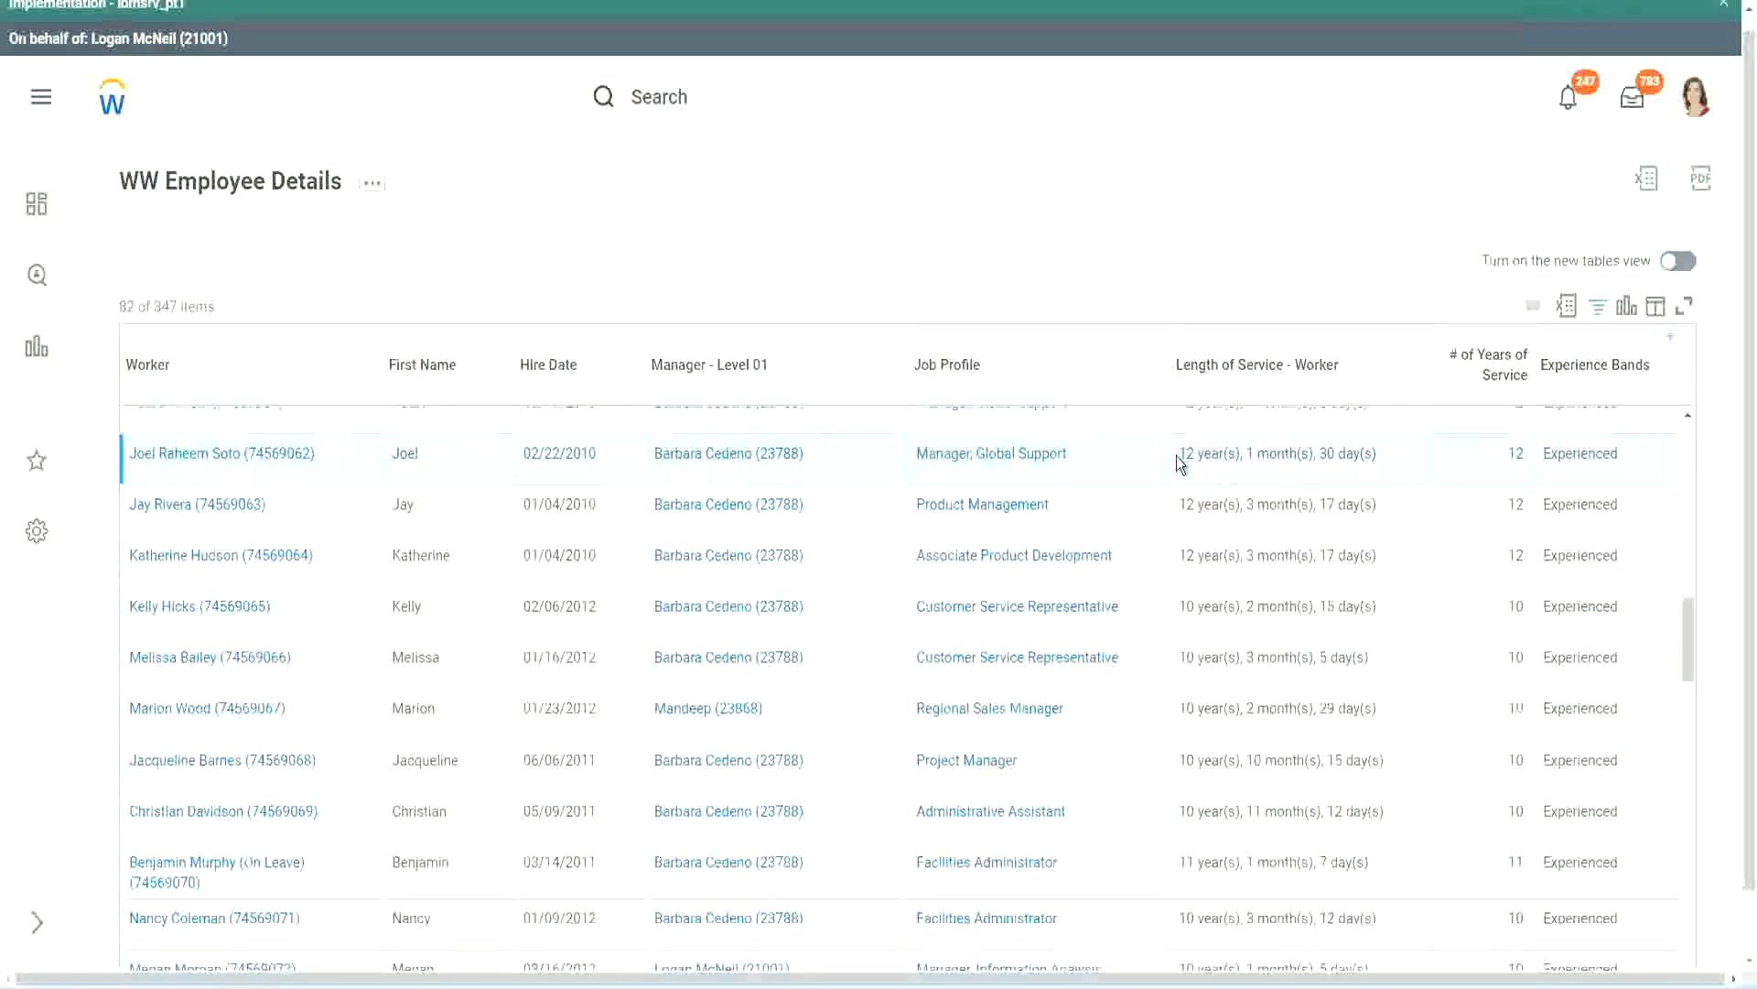
Compare the Length of Service - Worker values with # of Years of Service across several rows of the WW Employee Details report
left_click_drag(1179, 453, 1346, 454)
left_click(1470, 471)
left_click_drag(1470, 471, 1431, 491)
left_click(1208, 812)
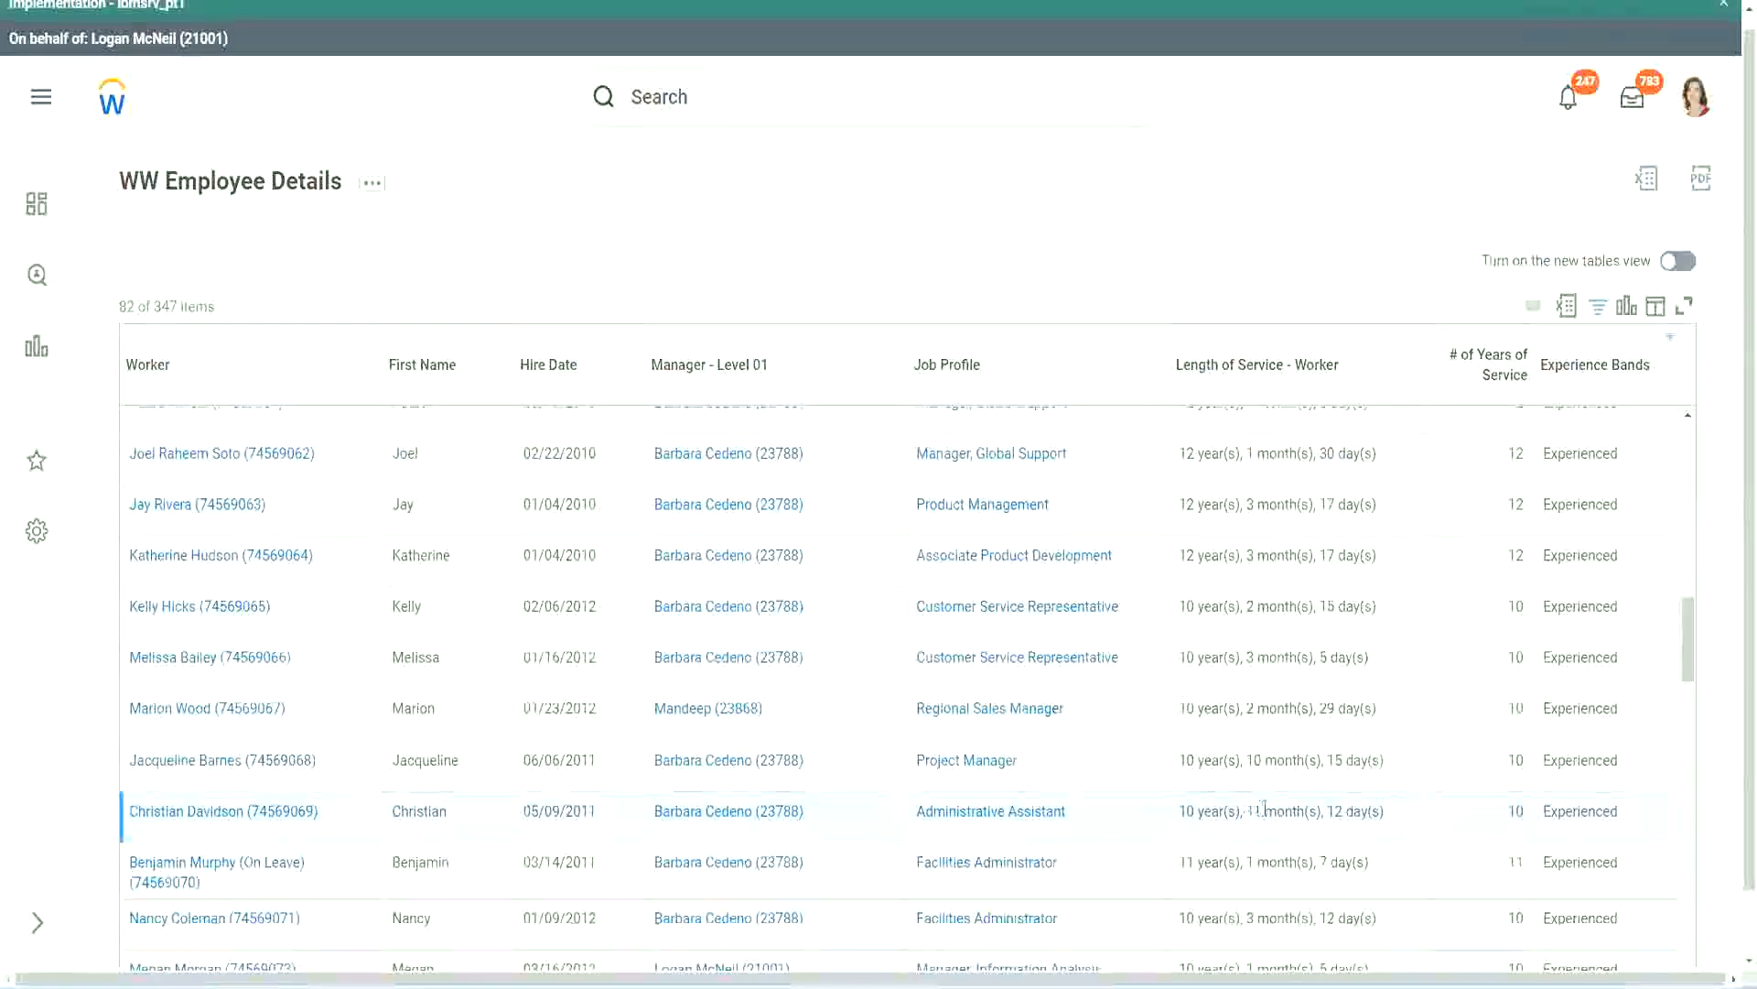
left_click_drag(1248, 810, 1344, 811)
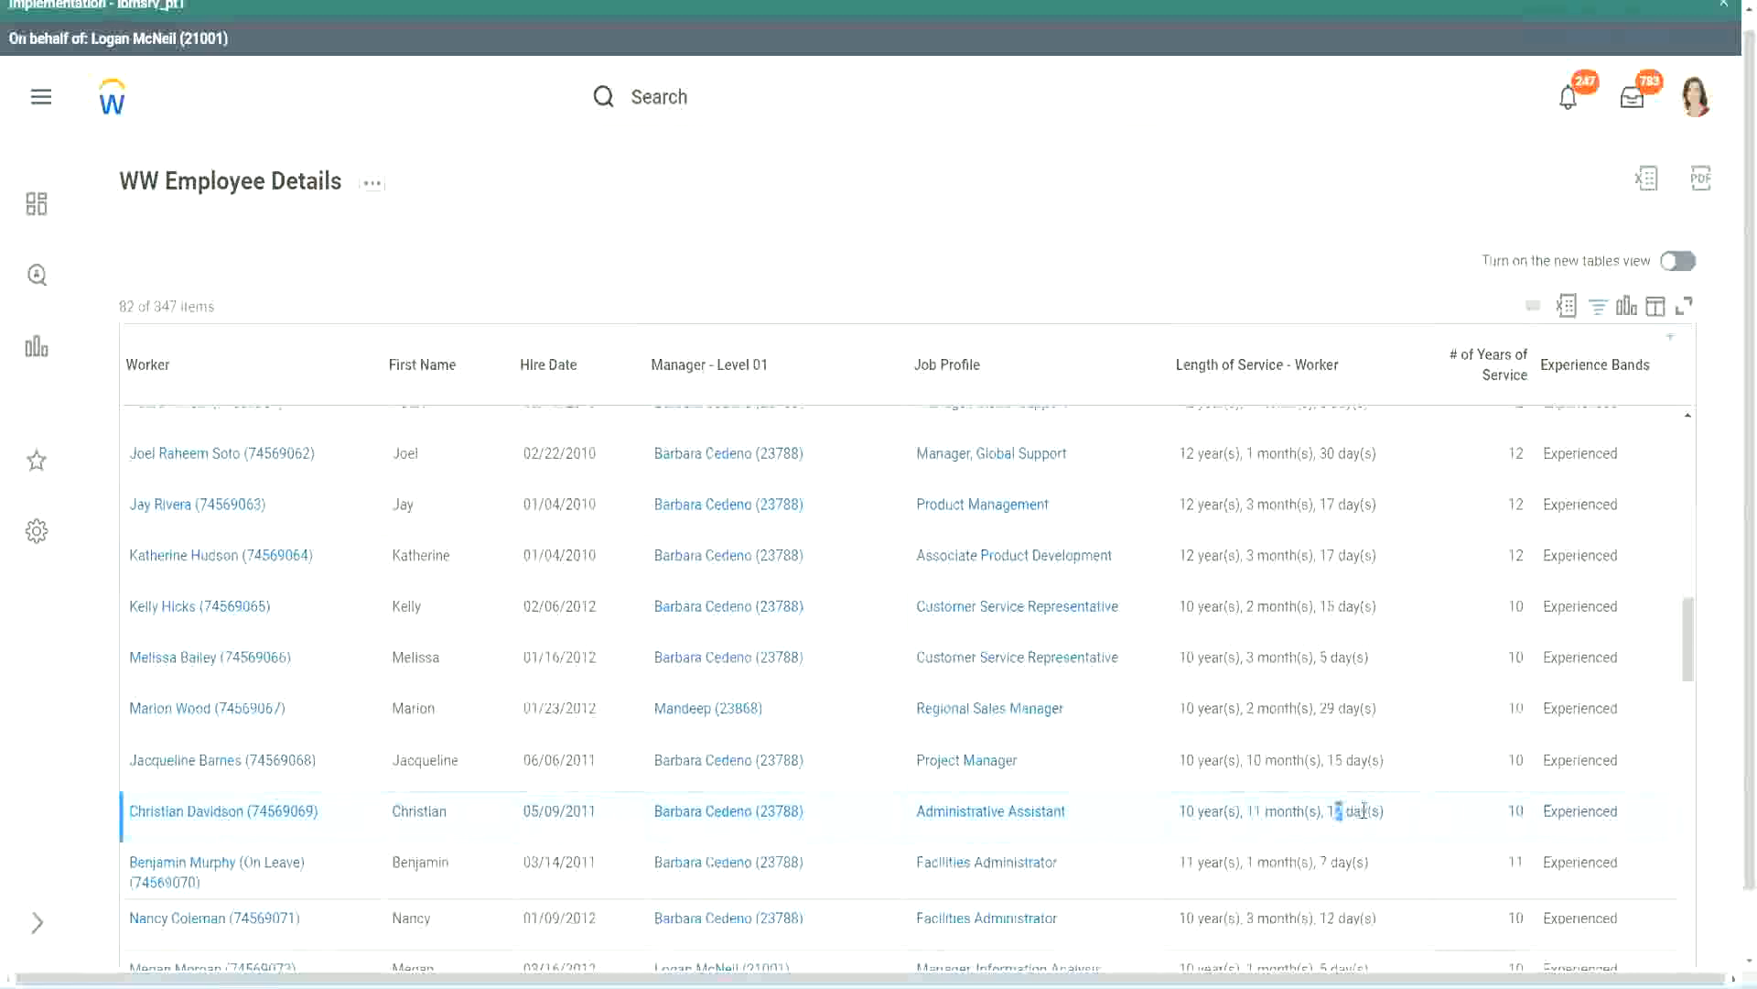
left_click(1364, 810)
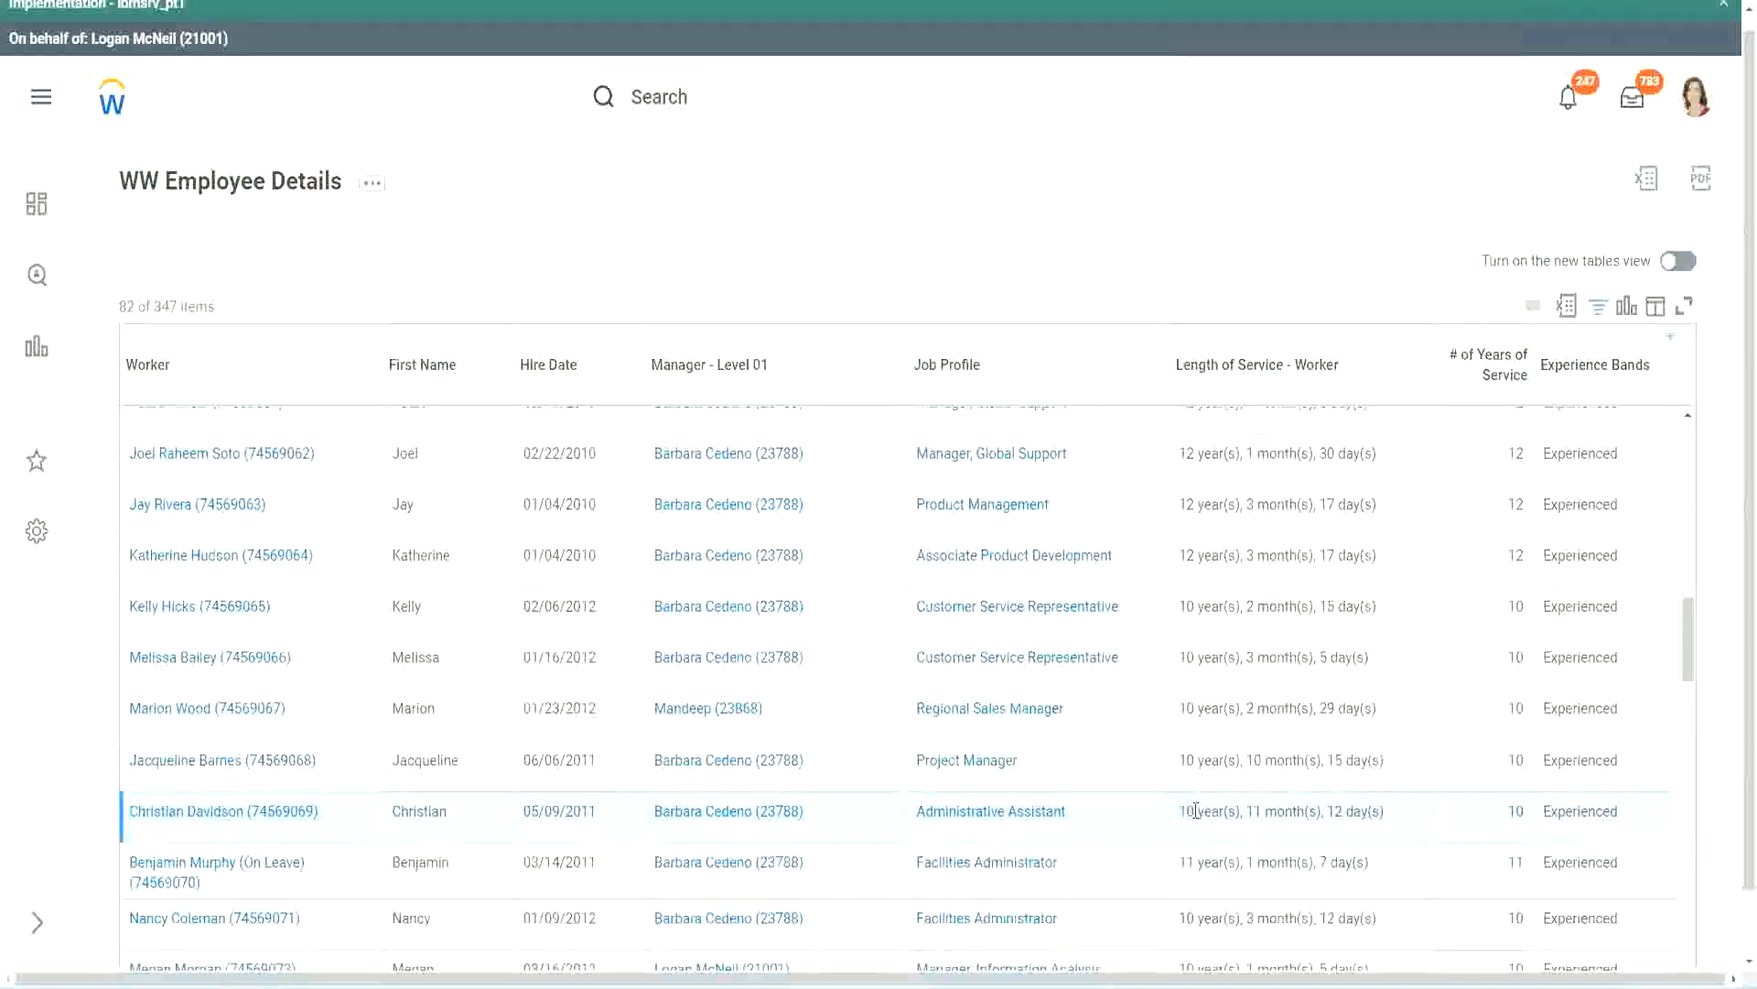
double_click(1516, 812)
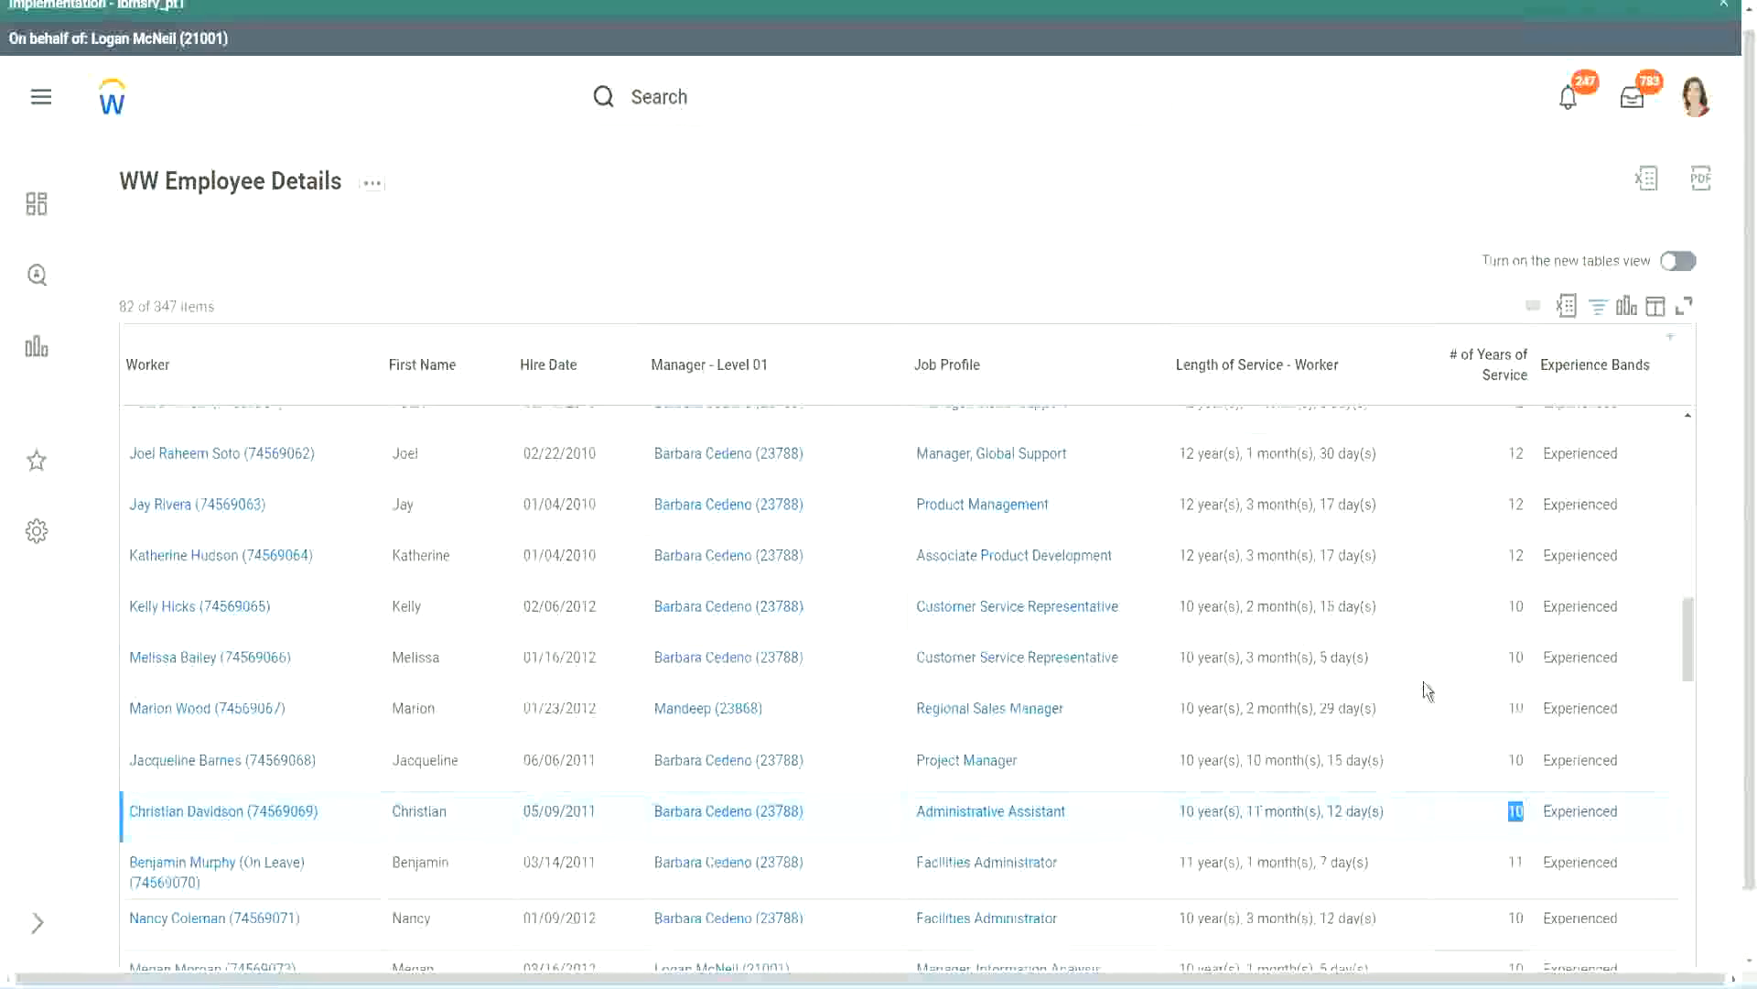
left_click(1512, 575)
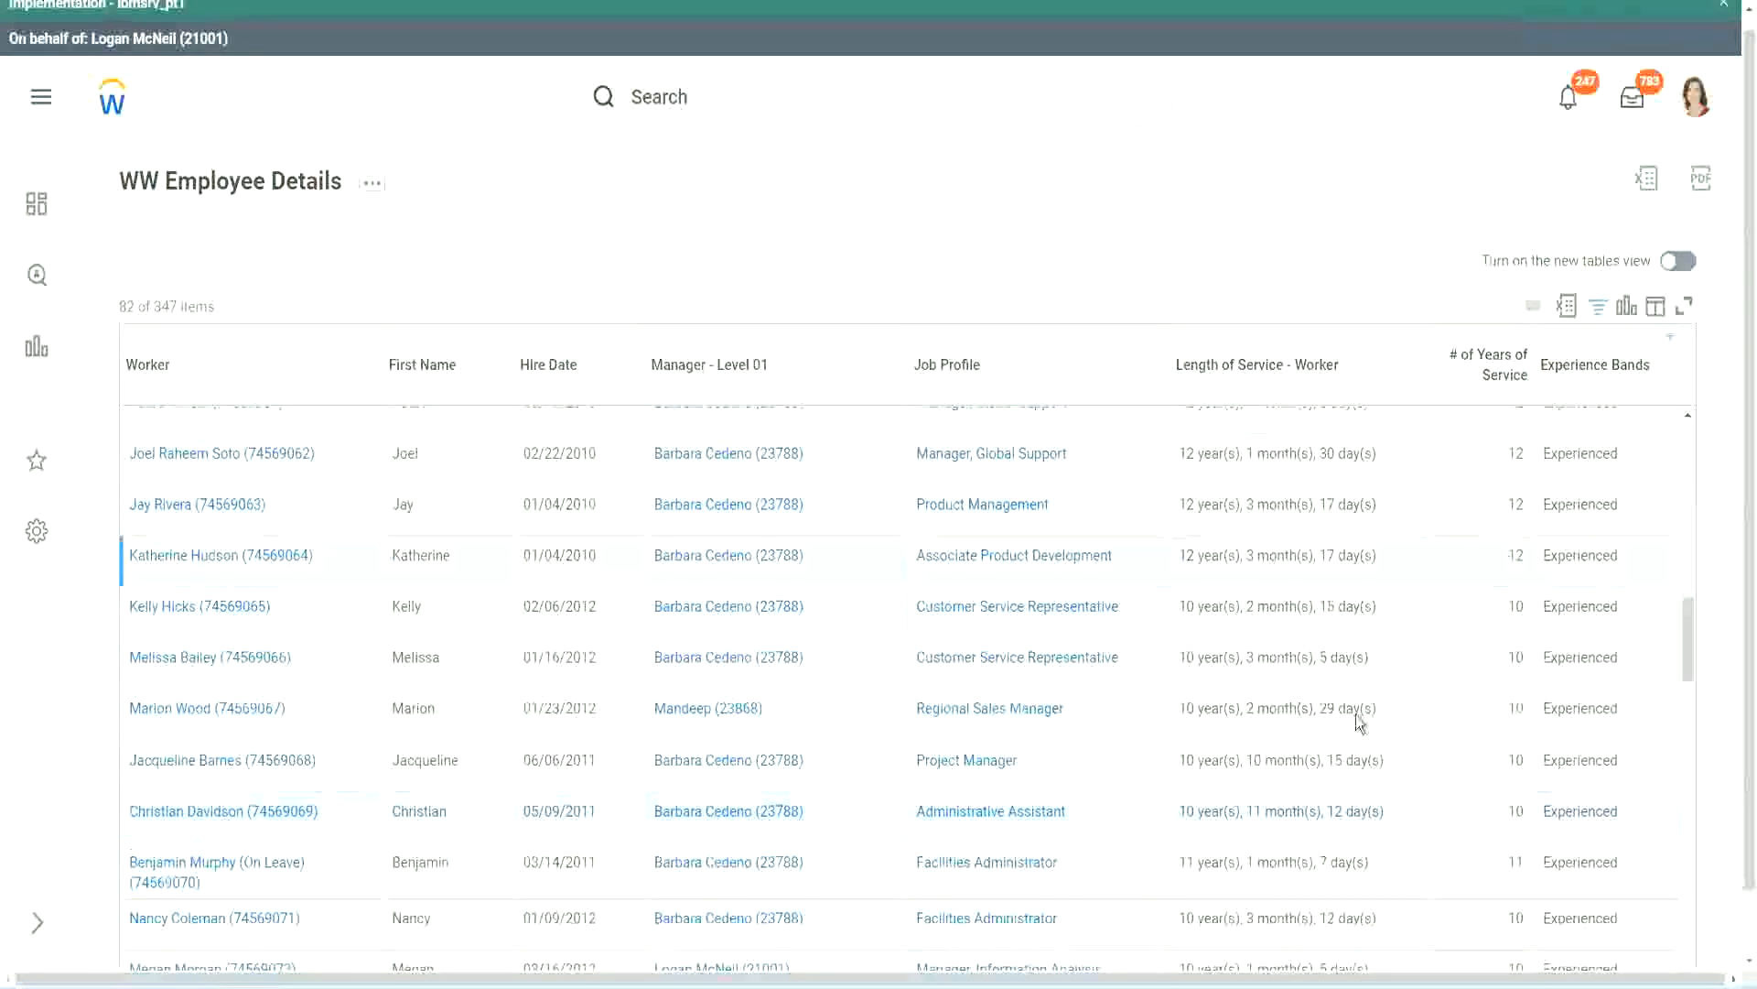
double_click(1200, 806)
left_click(1328, 805)
double_click(1522, 455)
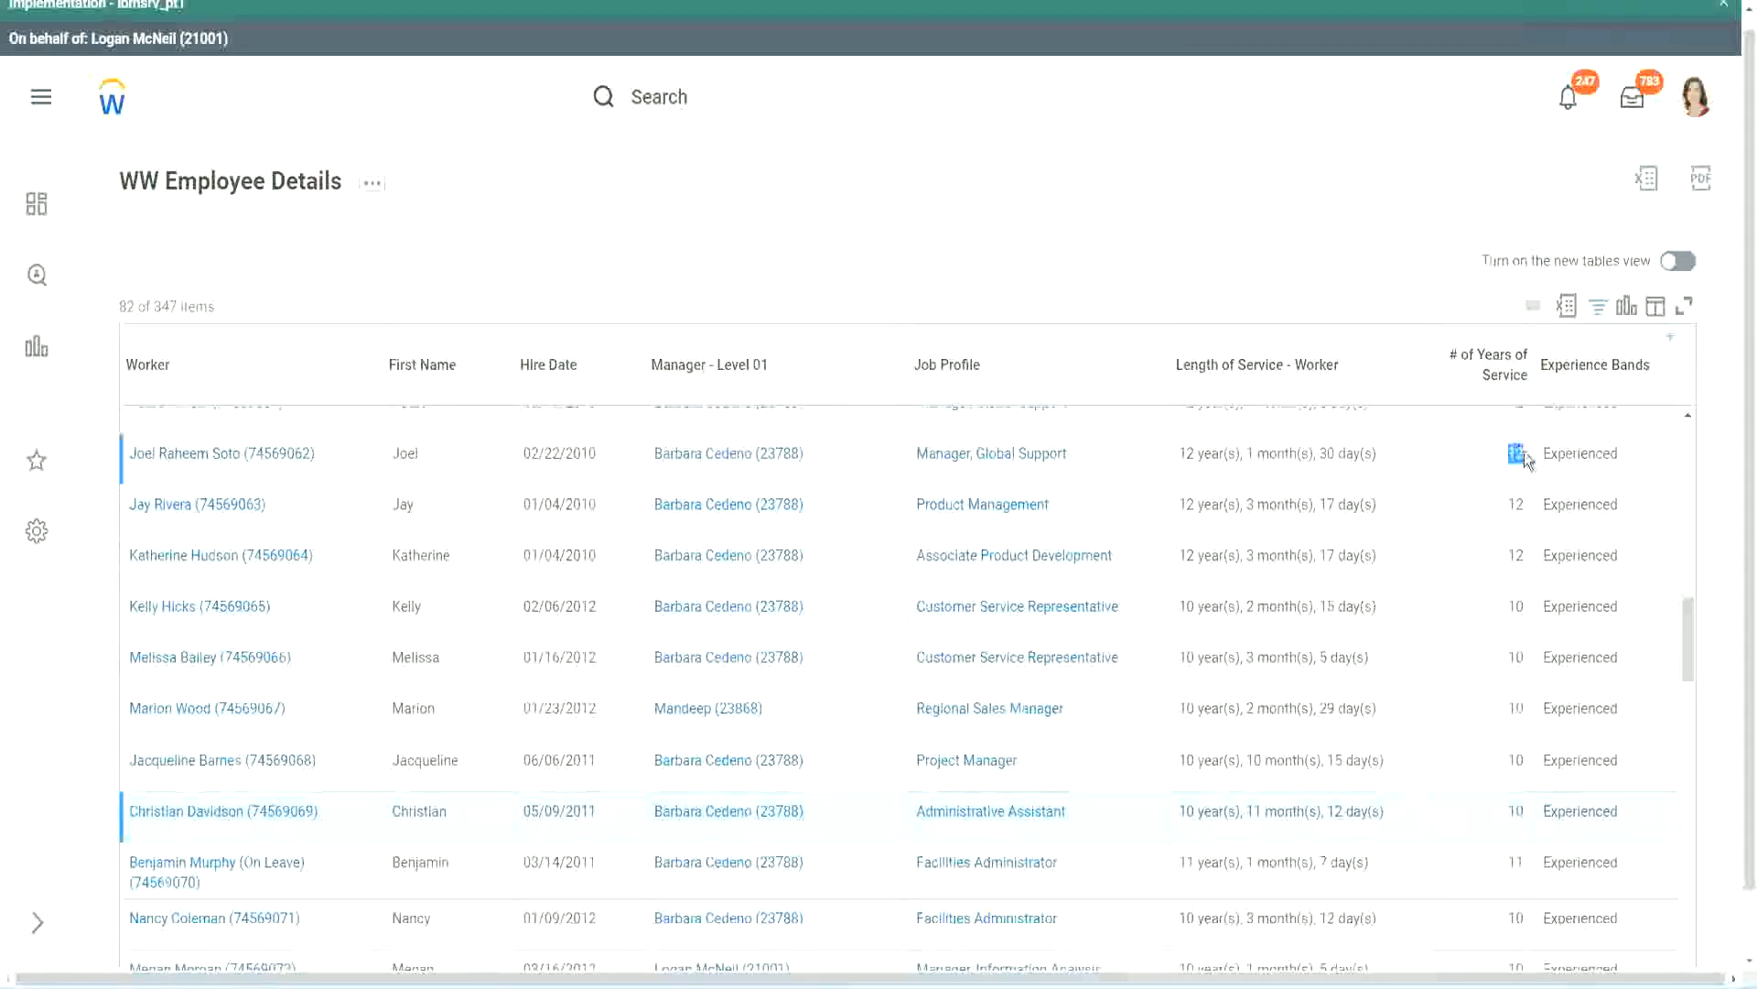
left_click_drag(1179, 454, 1400, 454)
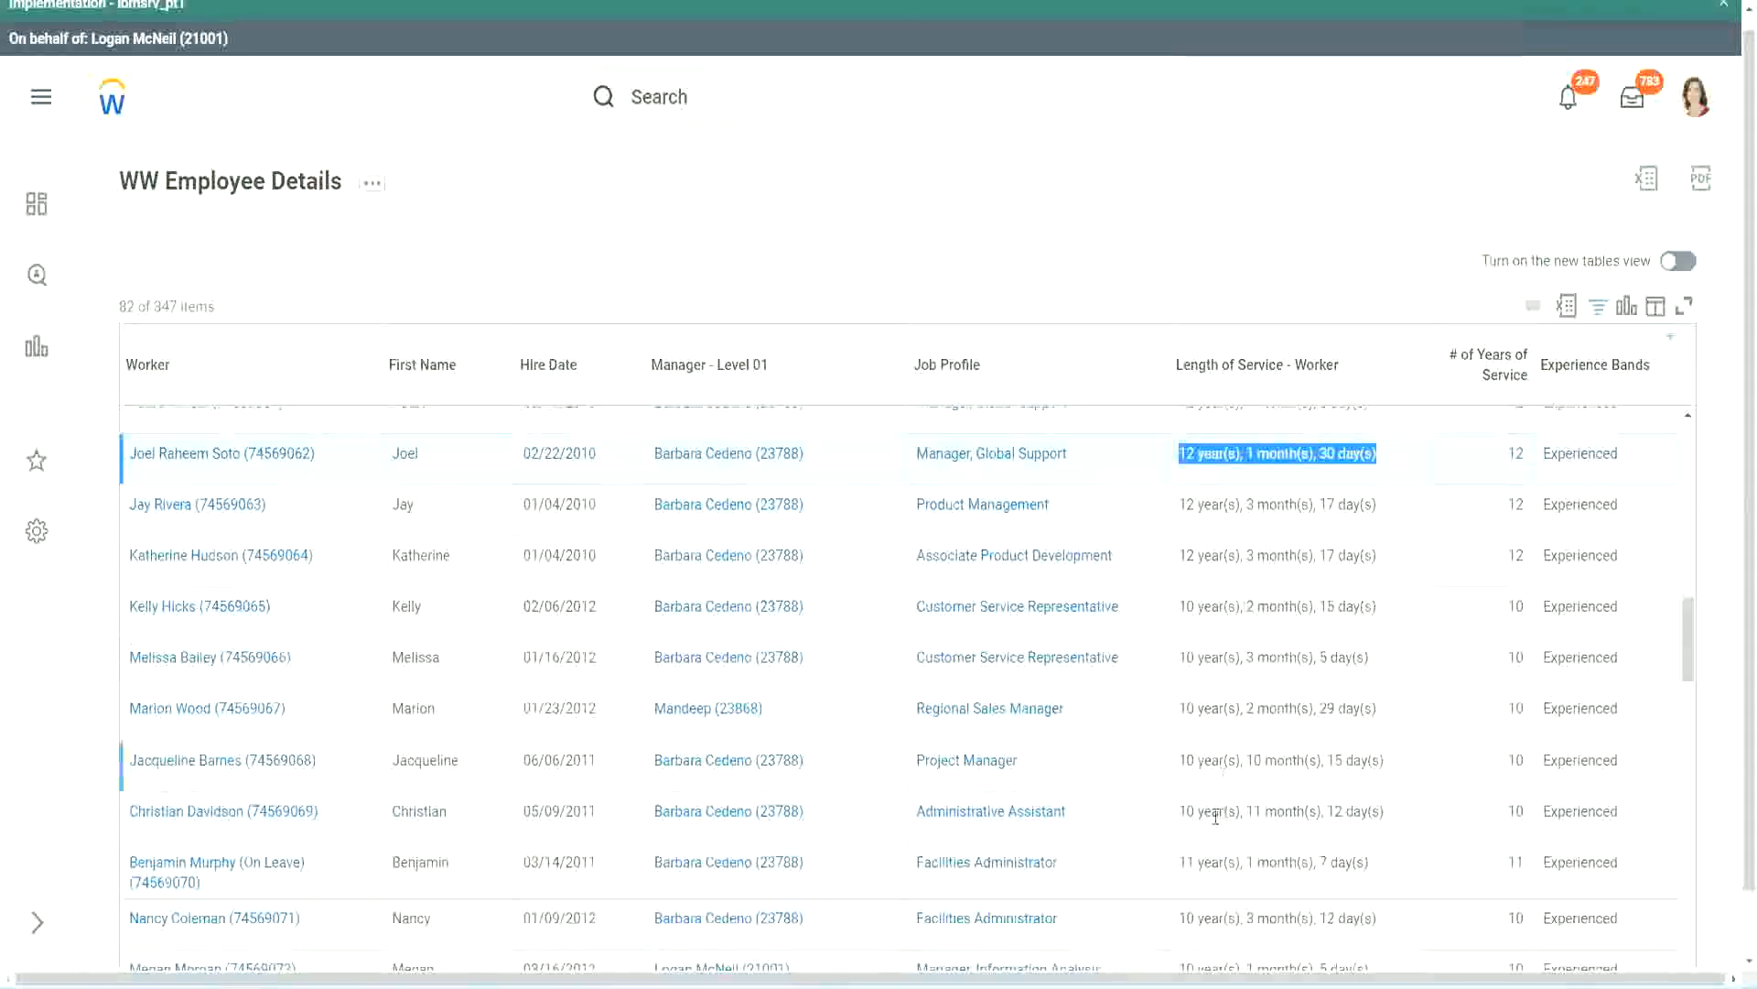
left_click(1364, 810)
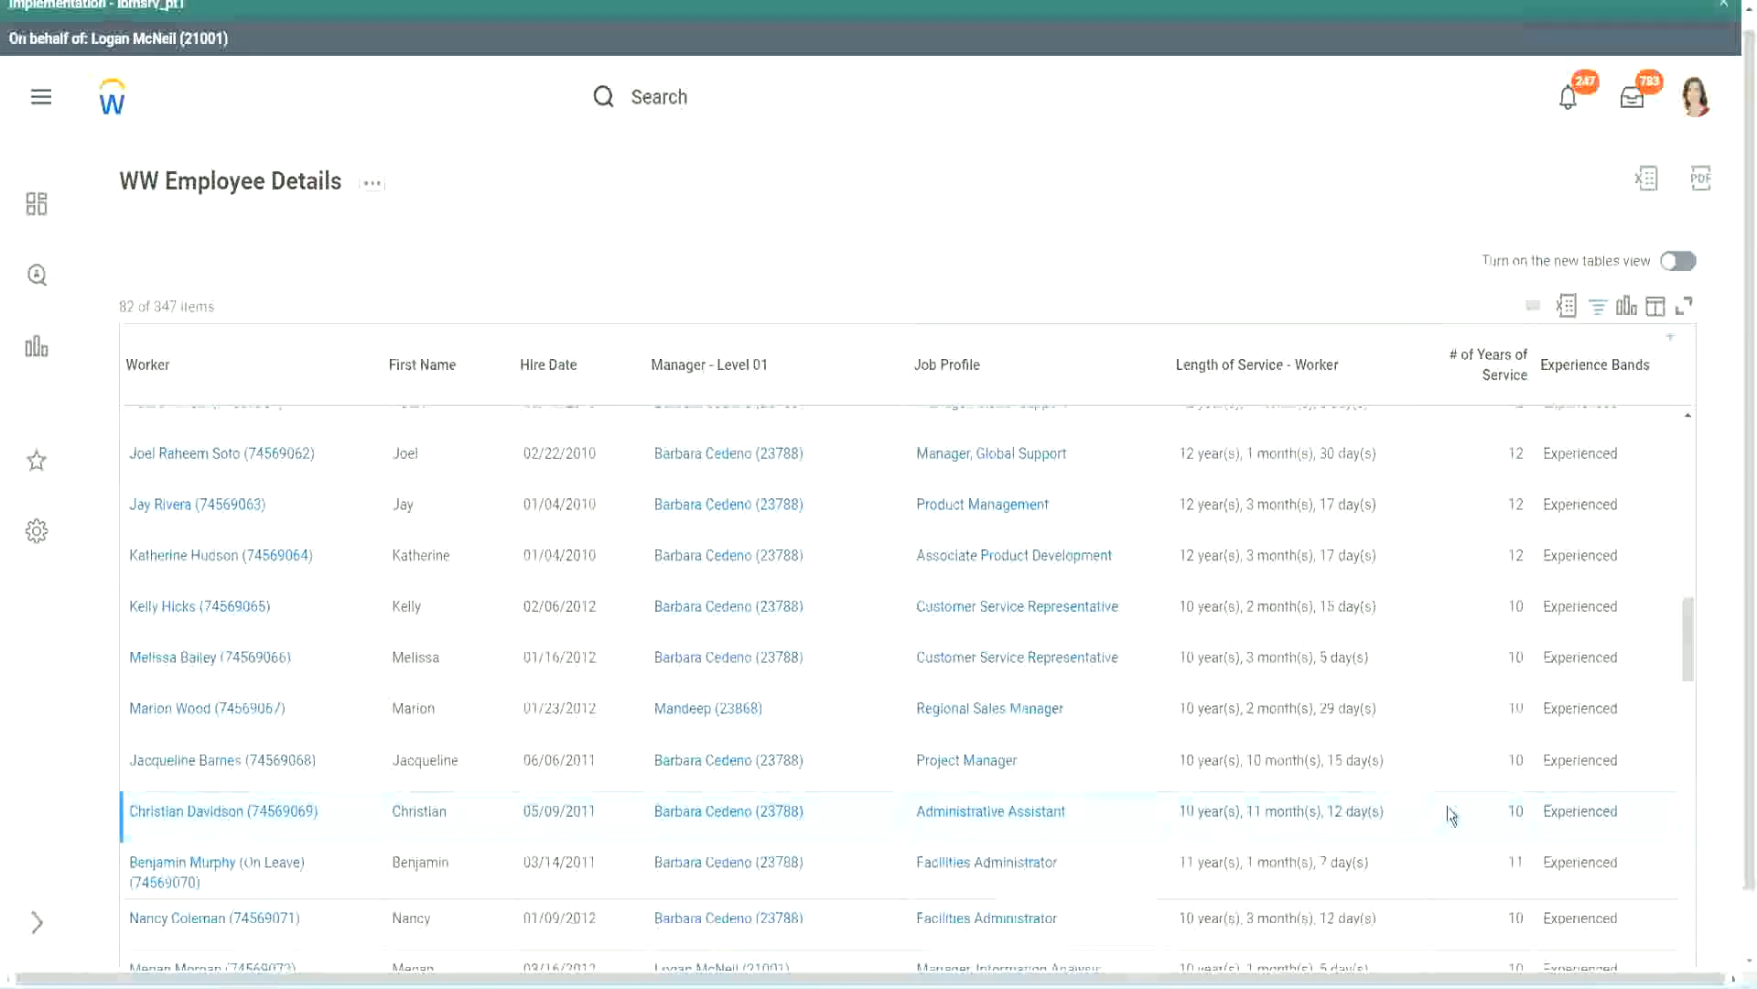
double_click(1512, 810)
left_click(1452, 816)
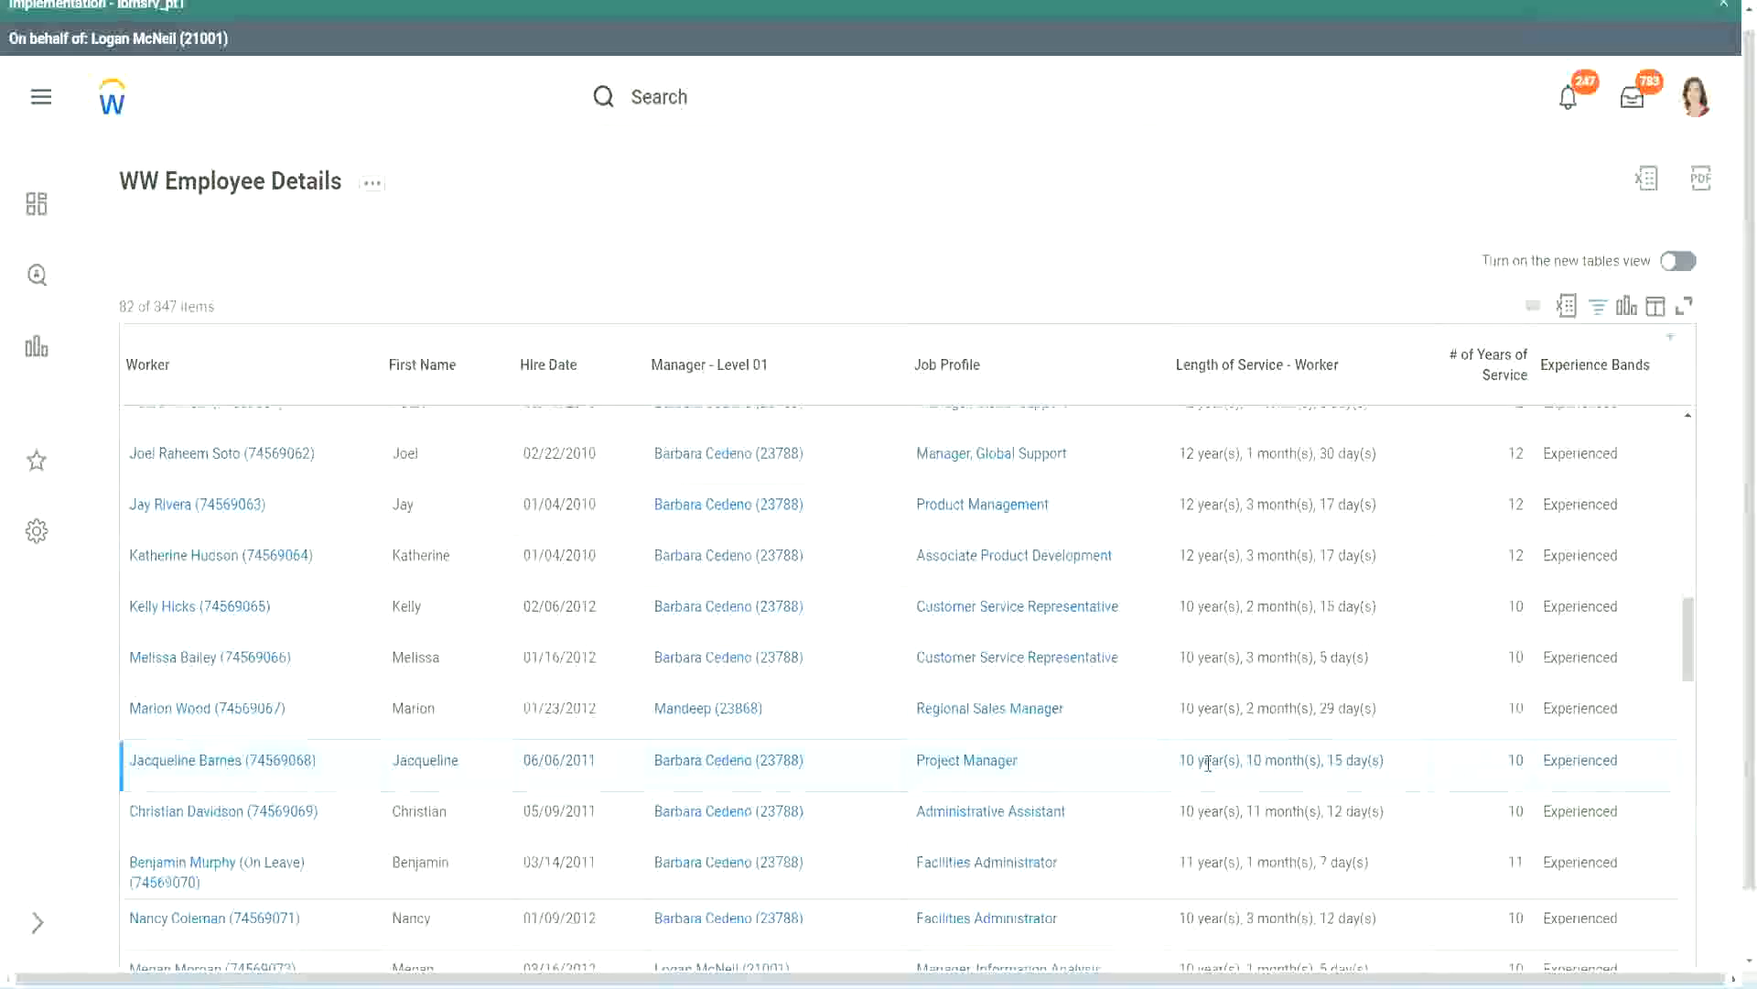
double_click(1254, 761)
left_click(1313, 762)
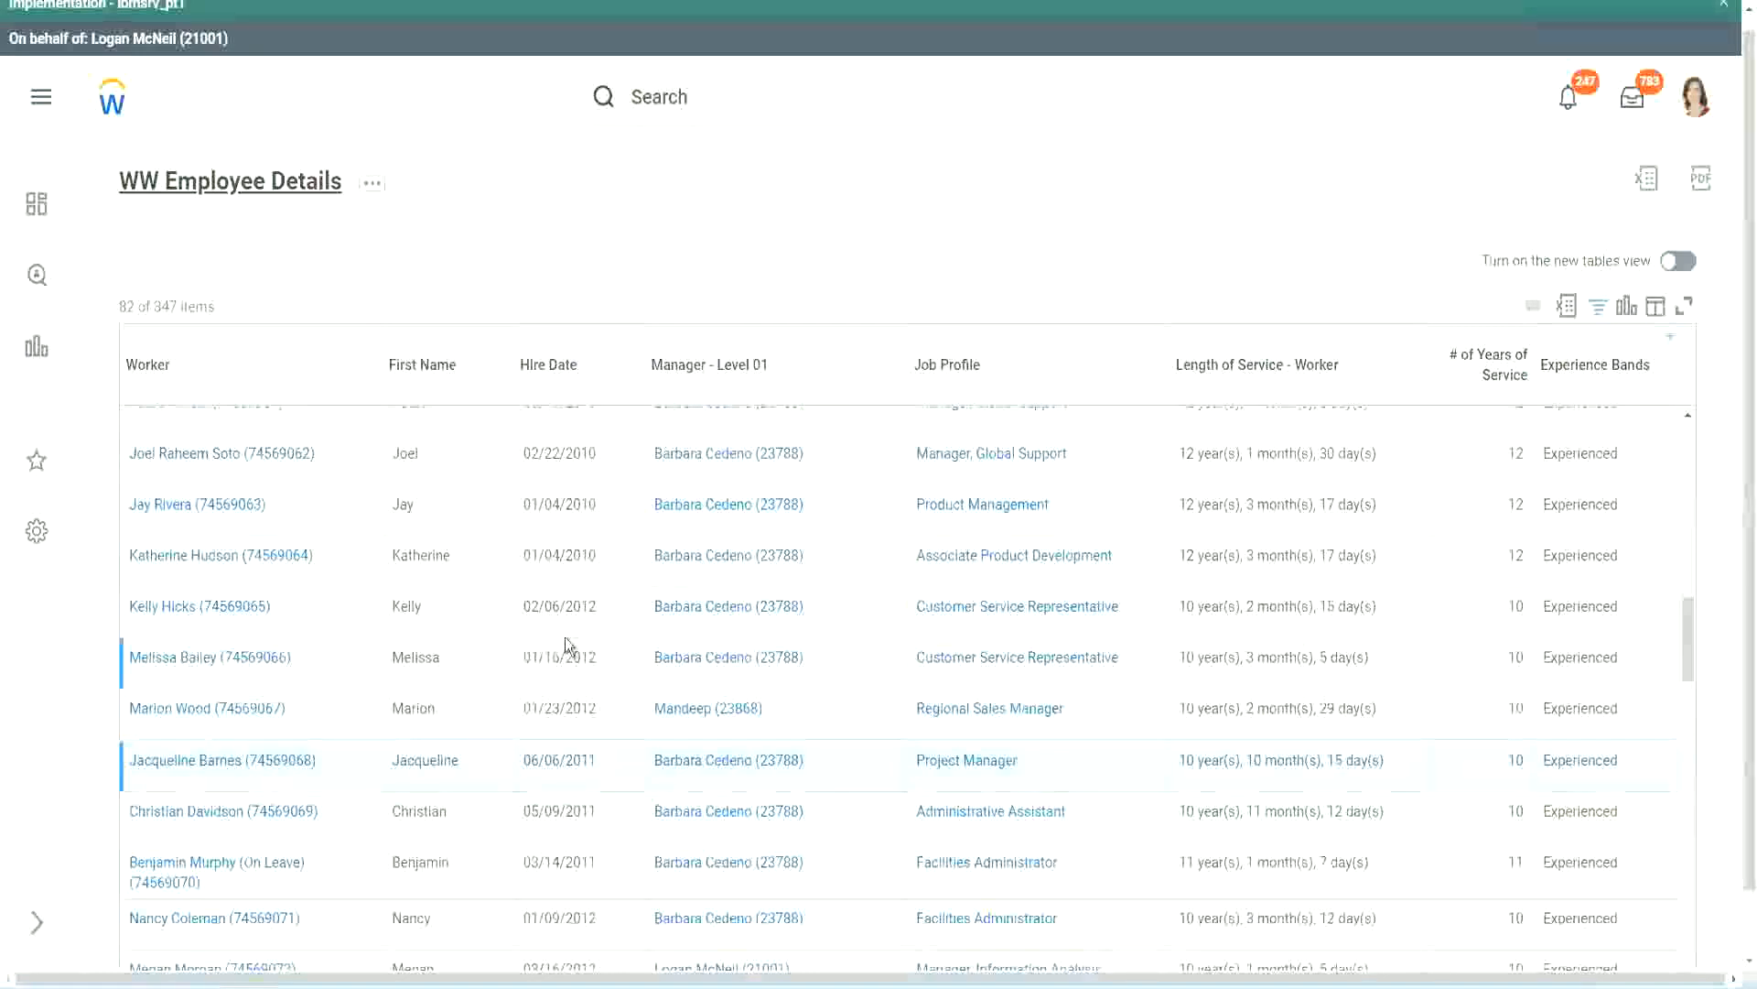
Open the CF-WW-Eval Exp-Derive Experience Bands from Years of Service definition from the report columns in a new tab and dismiss the Implementation banner
scroll(572, 636, "down", 5)
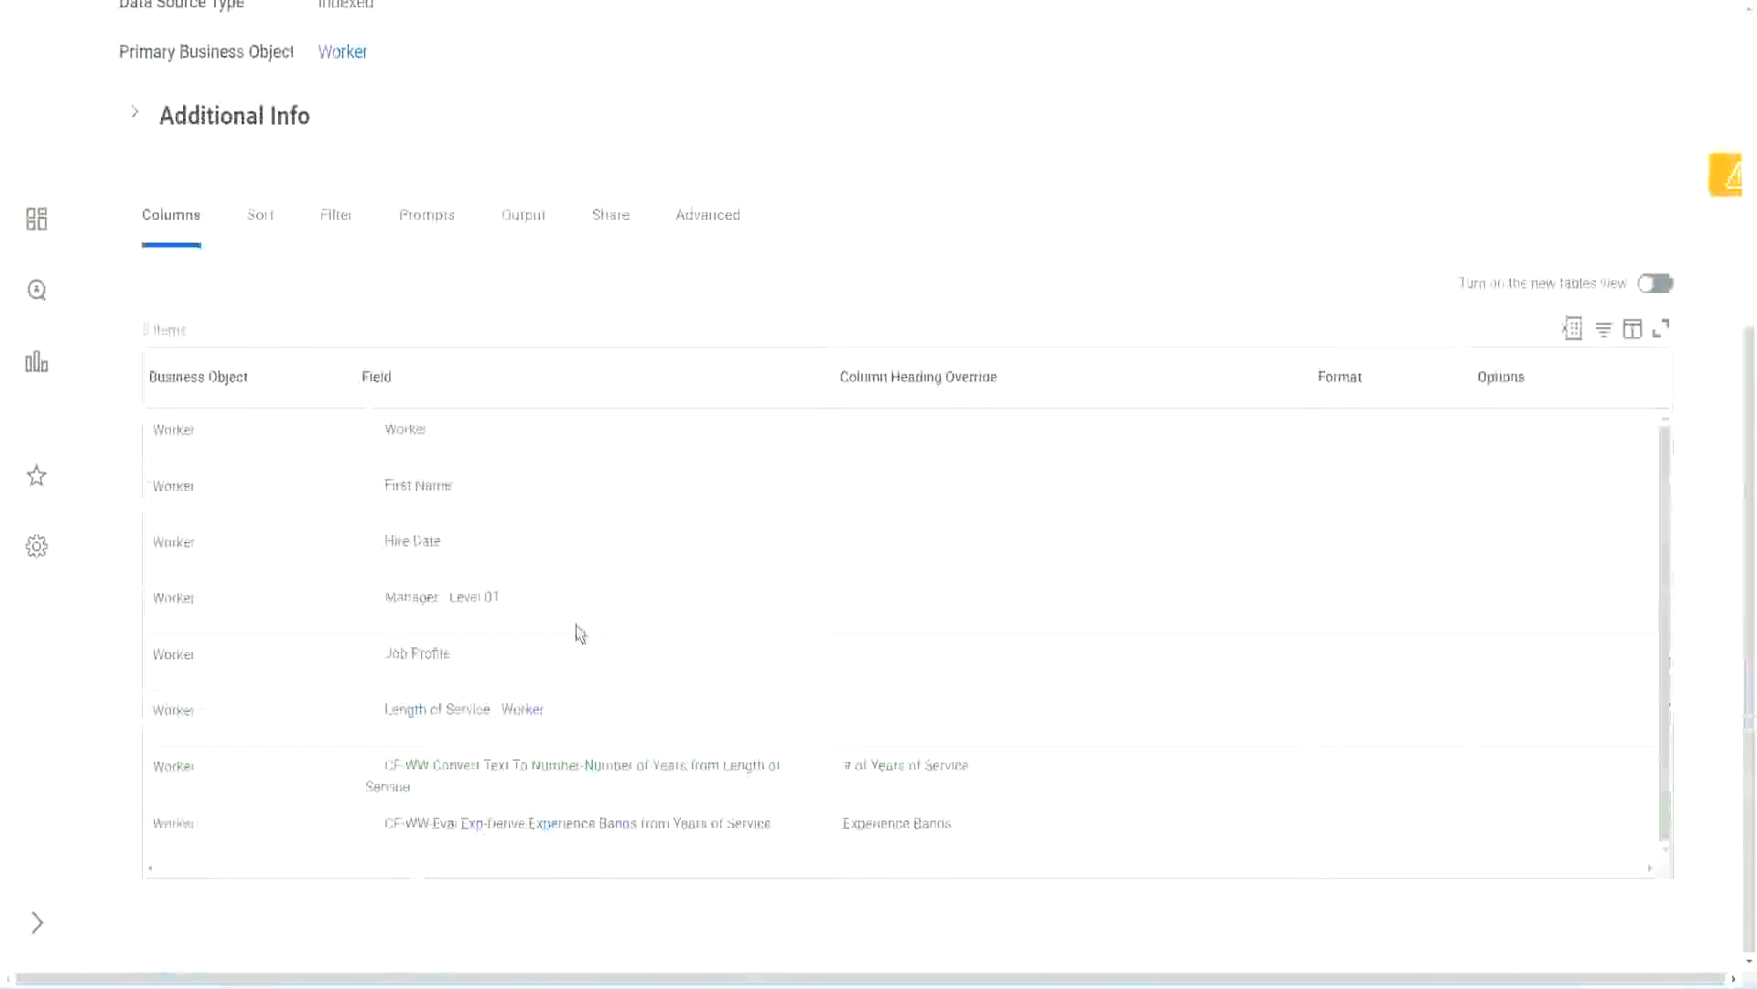
right_click(477, 833)
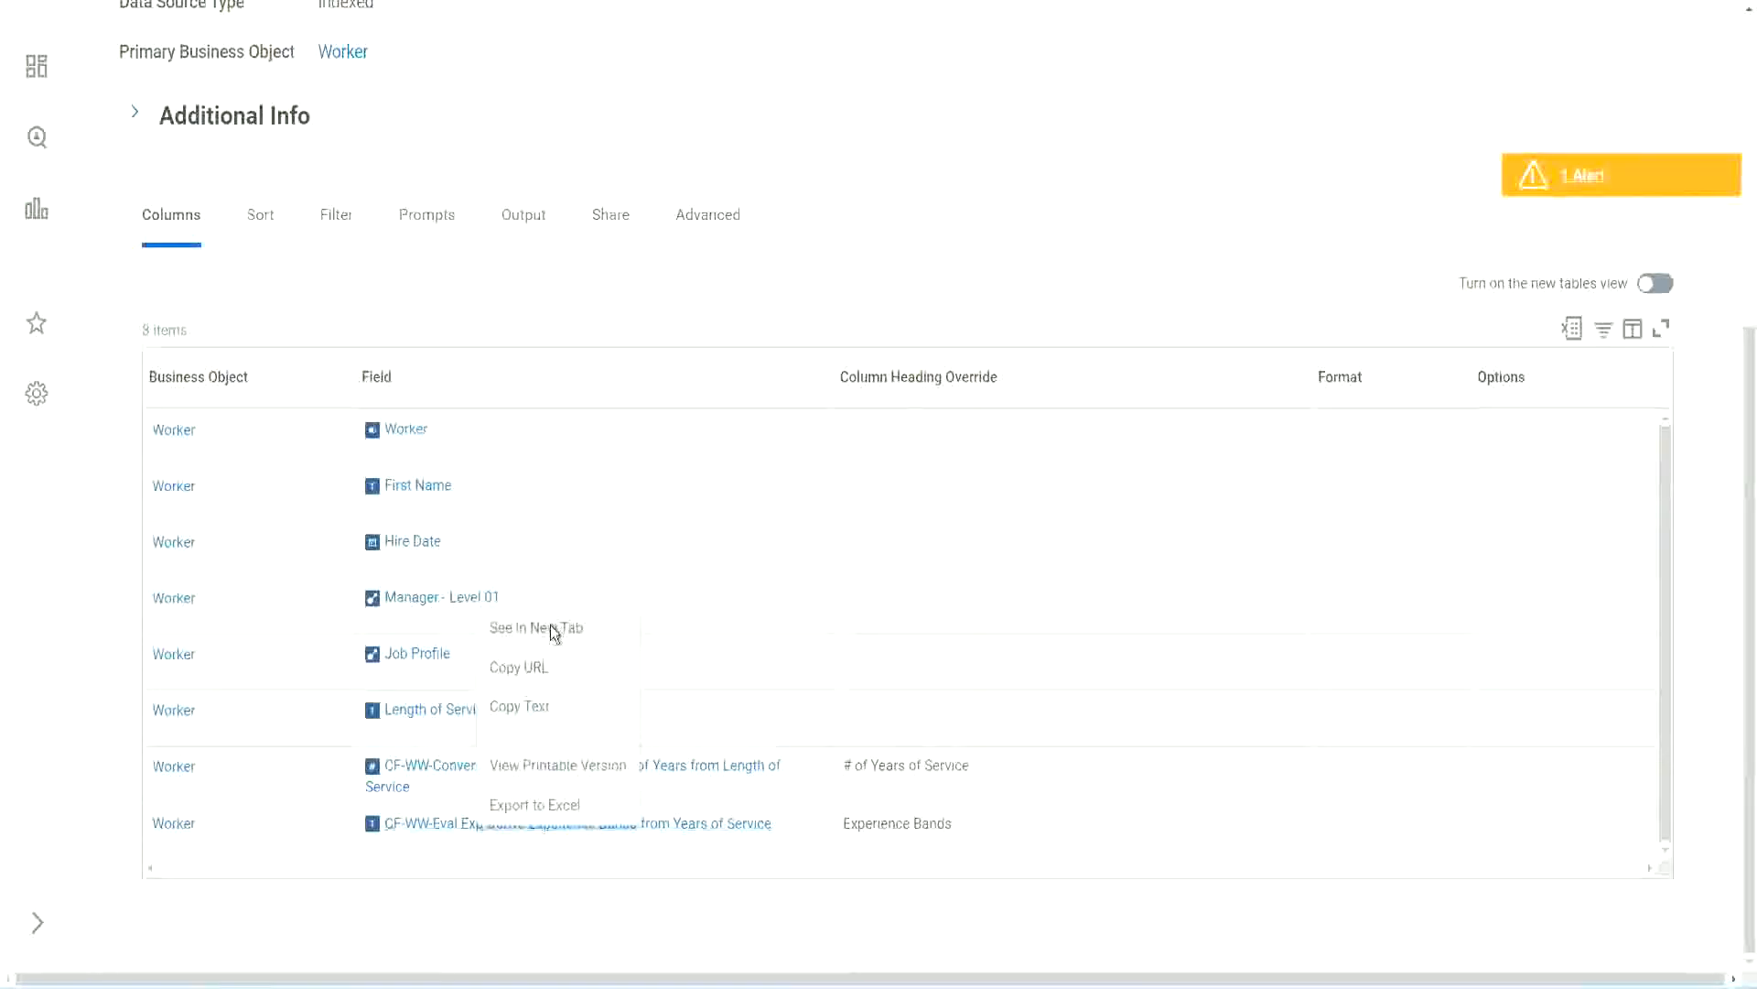
left_click(551, 625)
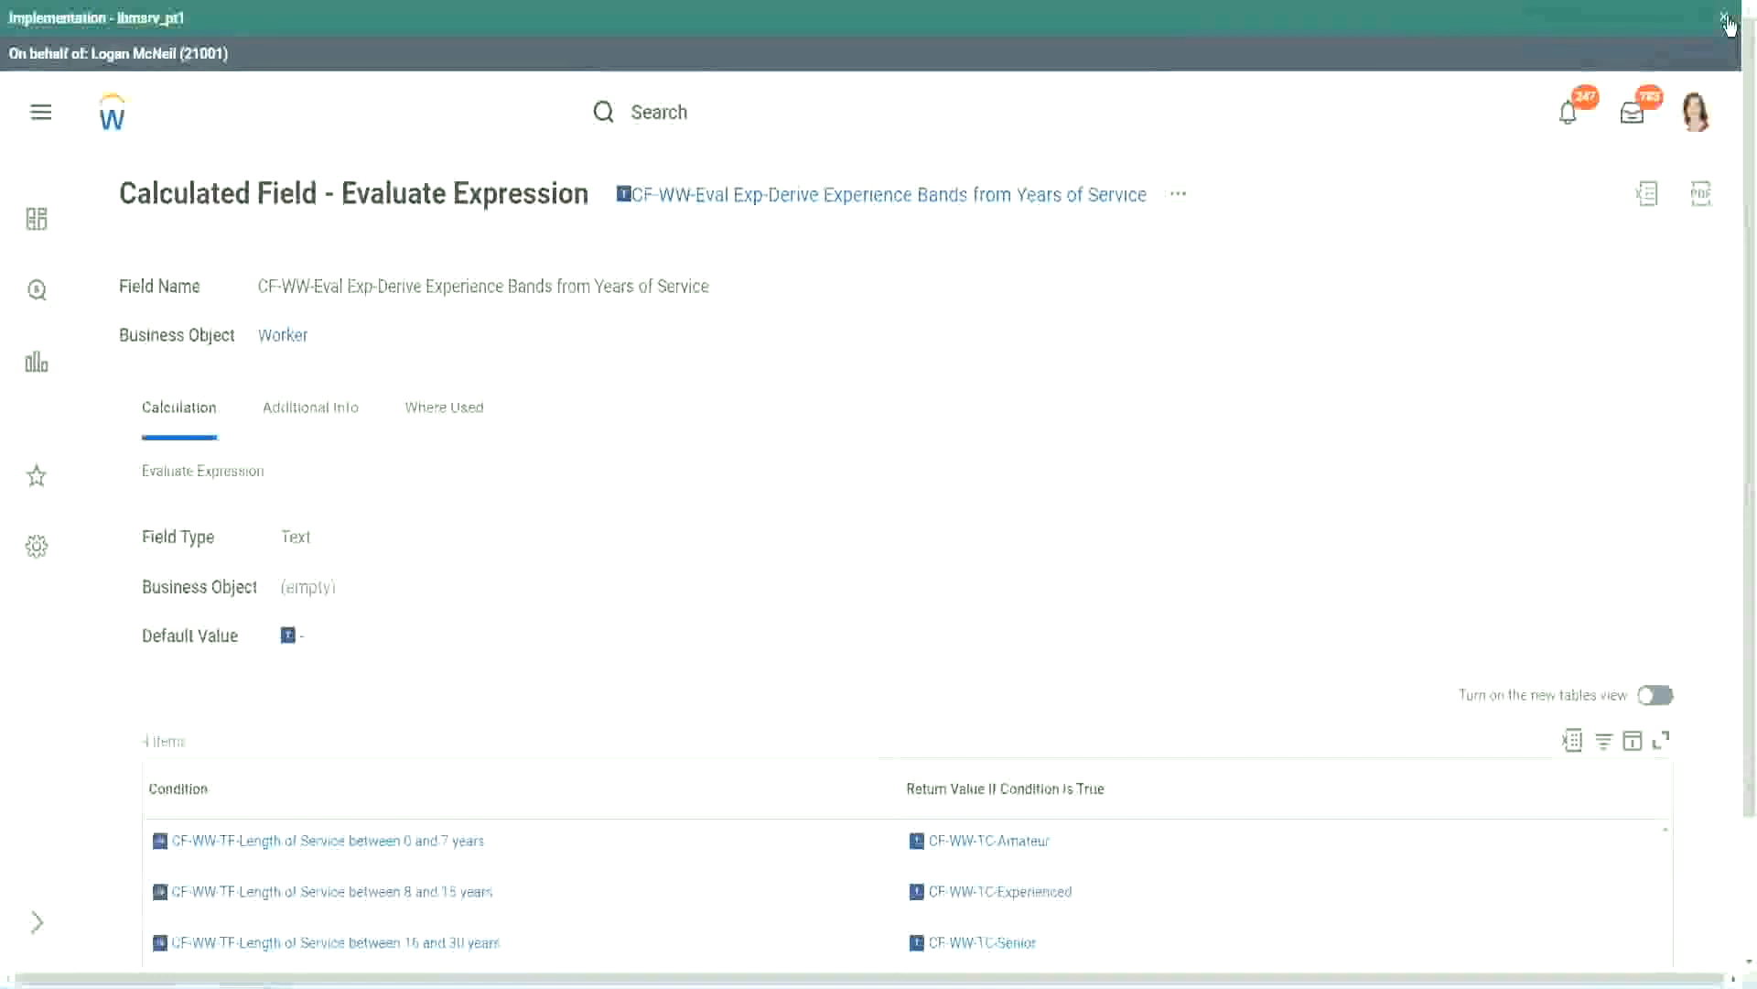
left_click(1726, 19)
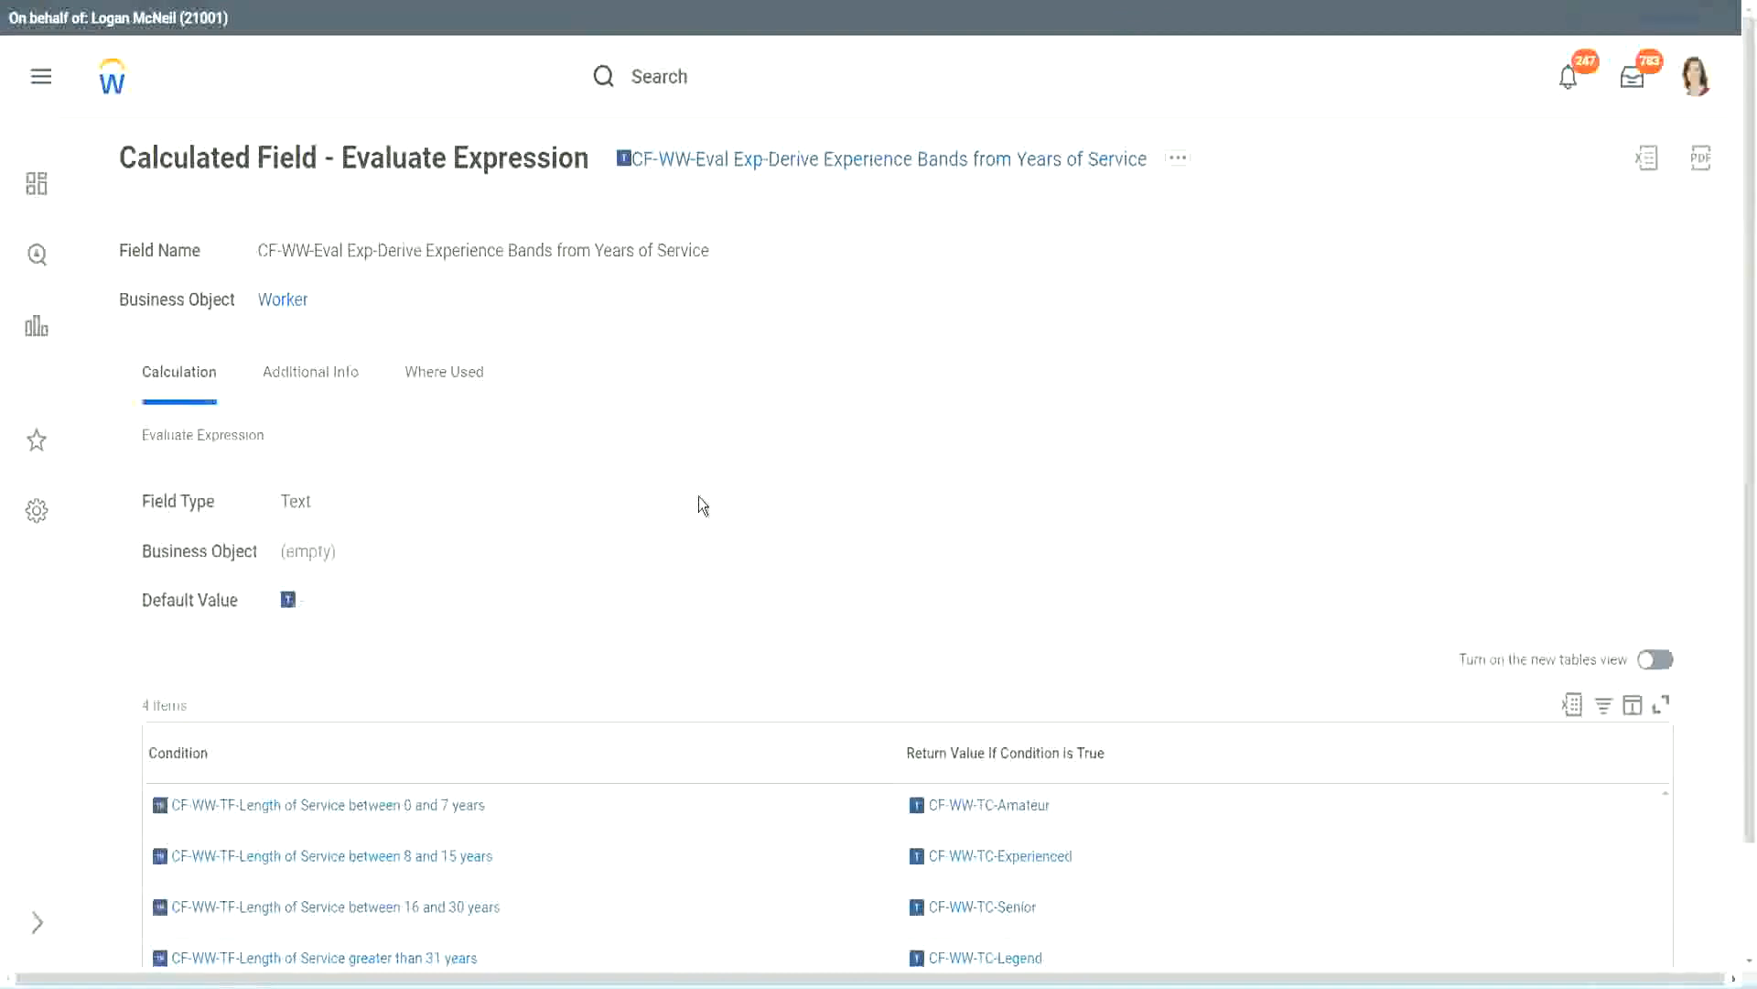
scroll(733, 488, "down", 1)
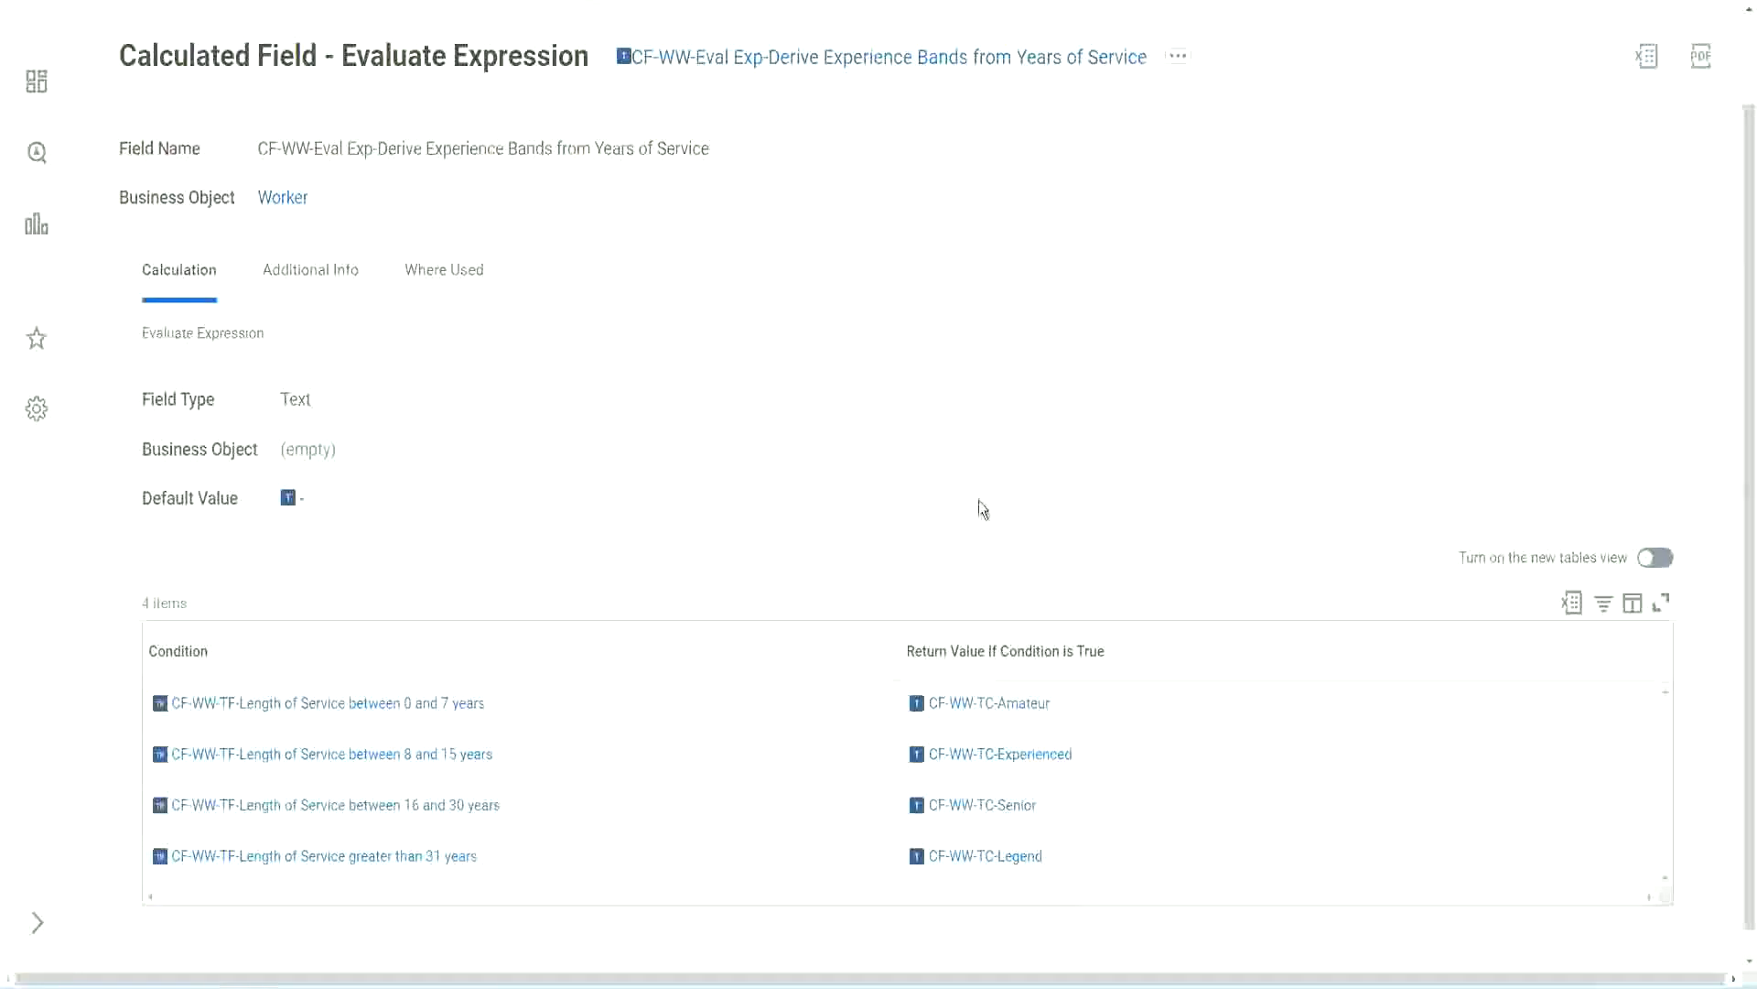
Copy the name of the calculated field CF-WW-Eval Exp-Derive Experience Bands from Years of Service
left_click(797, 646)
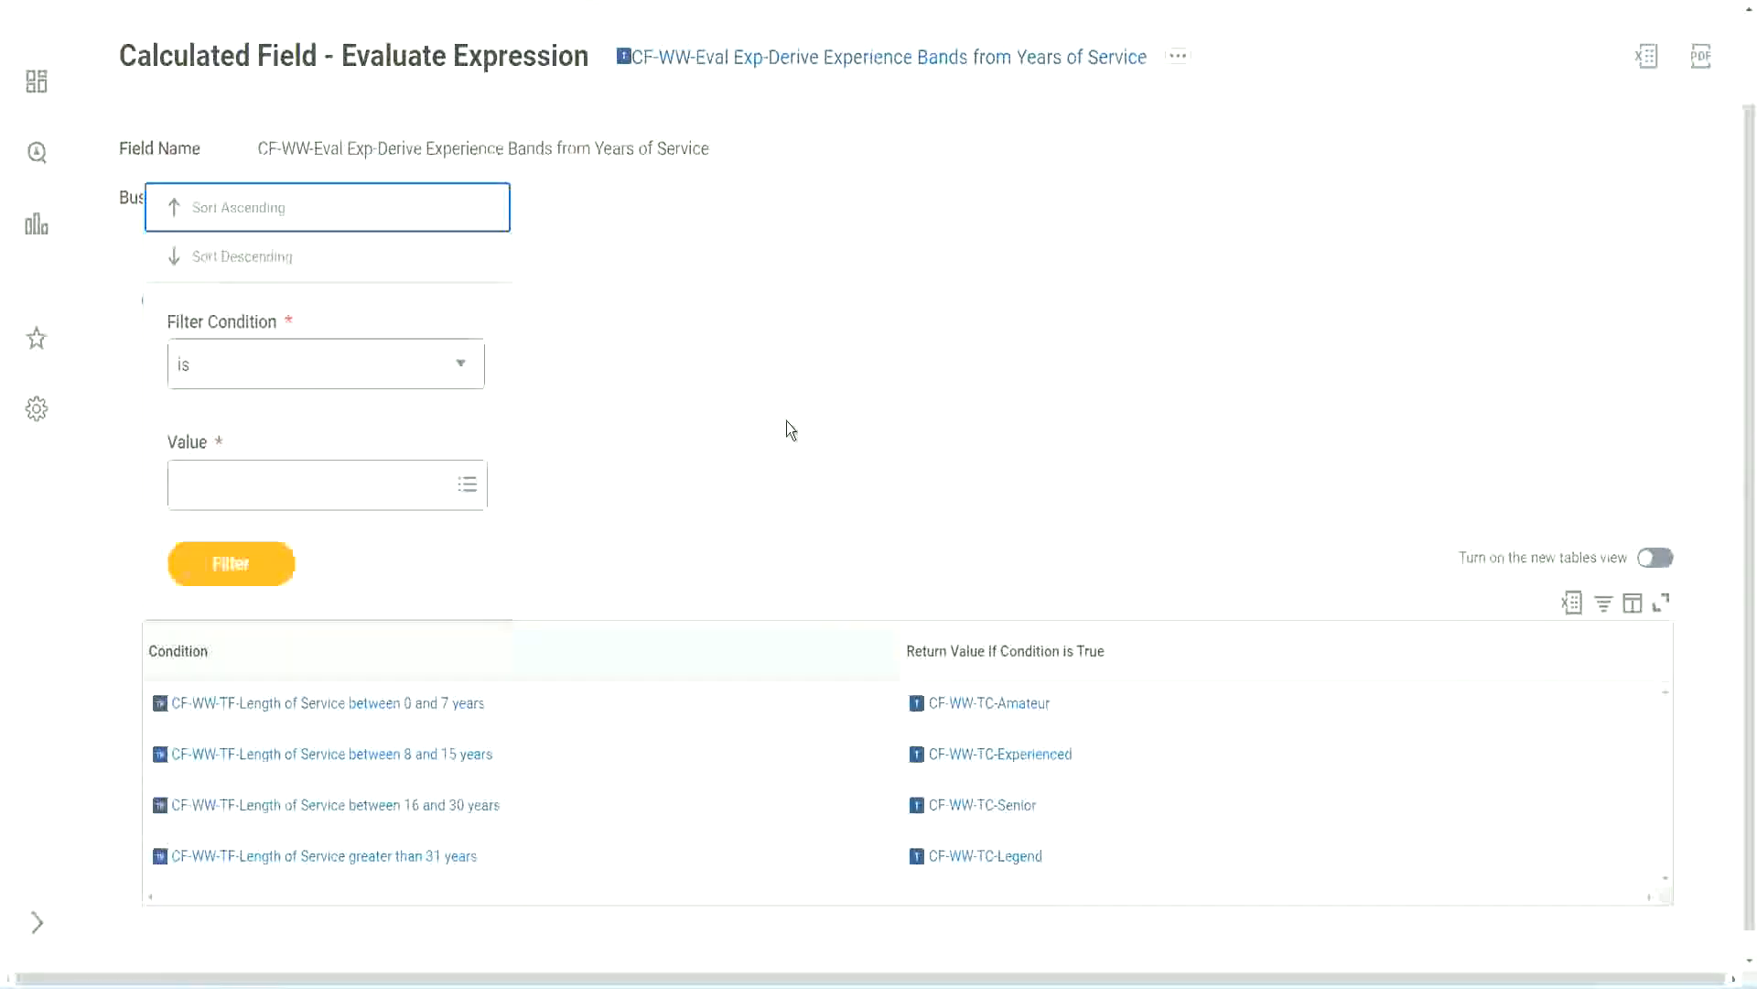
left_click(784, 421)
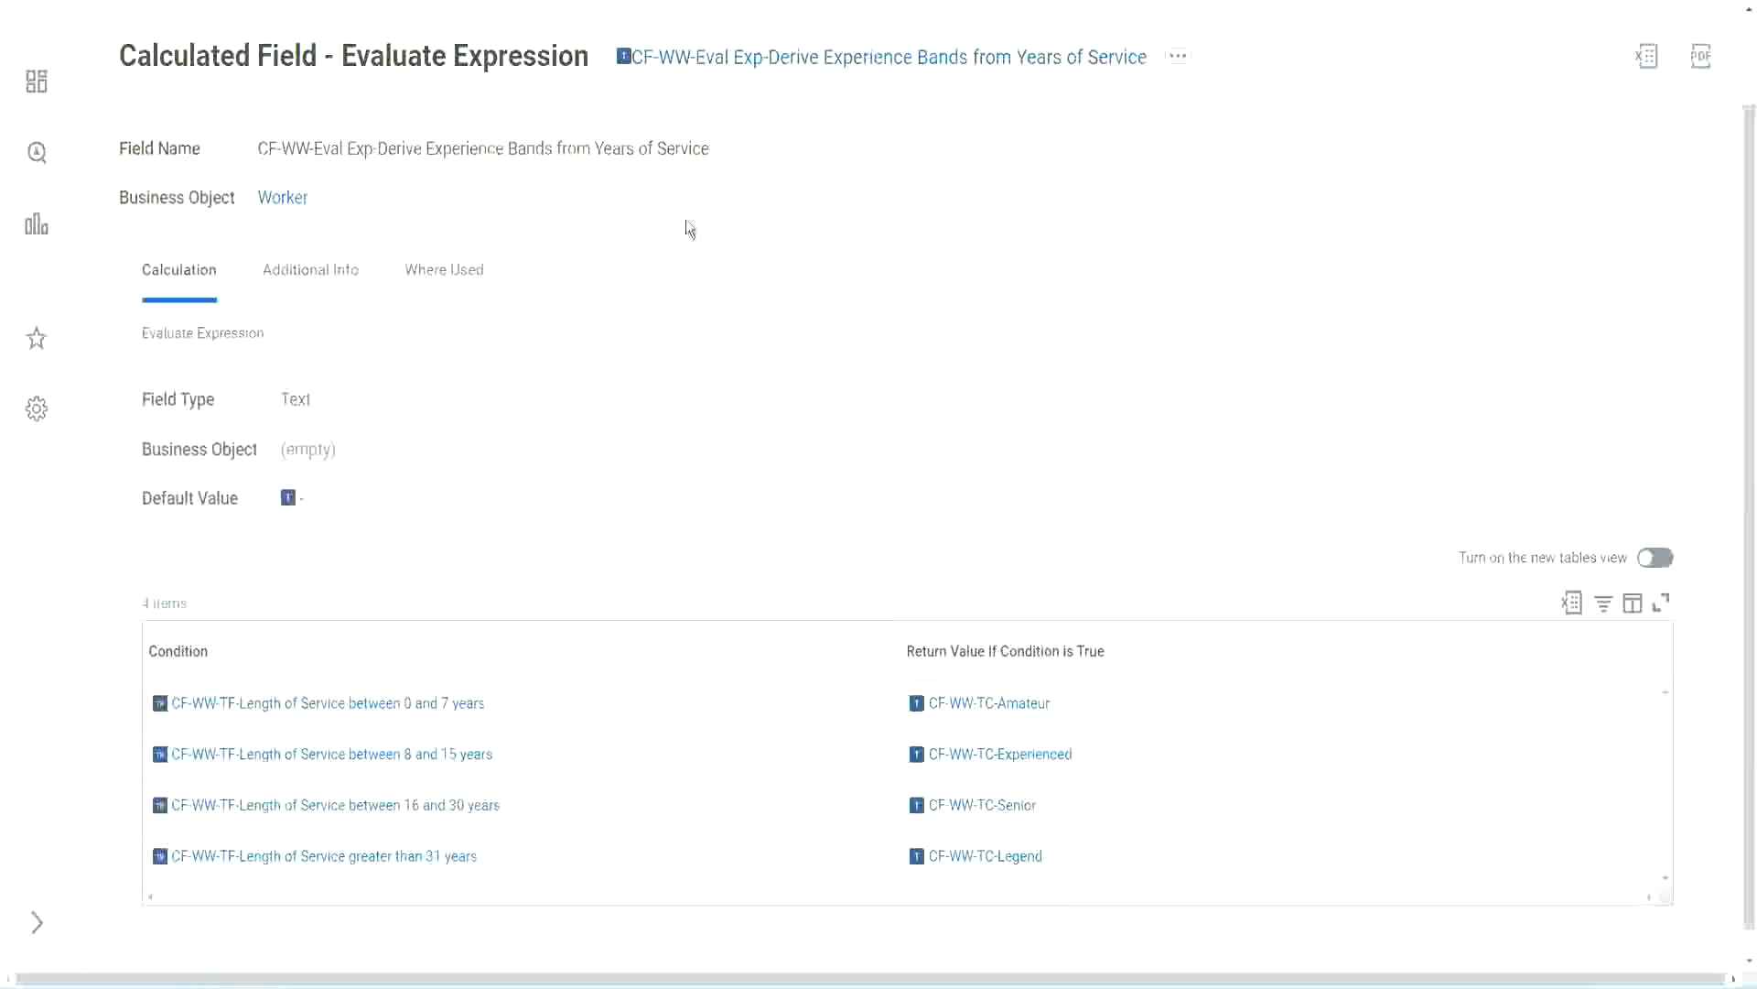
right_click(776, 66)
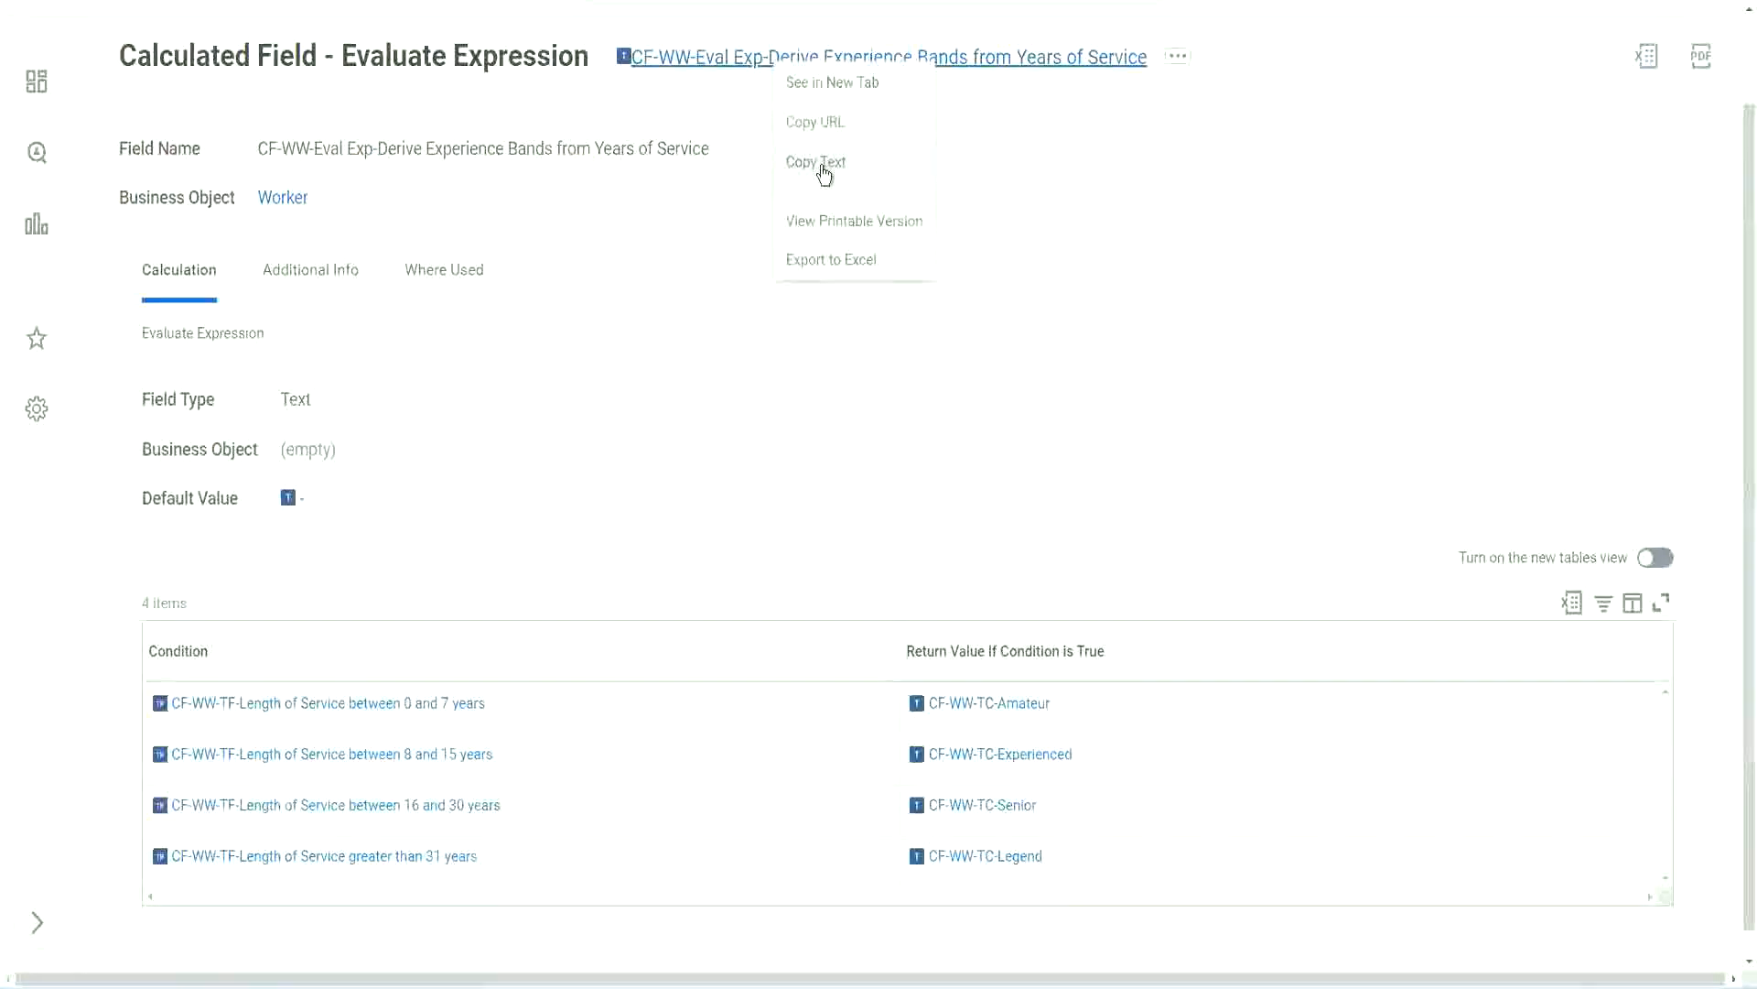
left_click(824, 170)
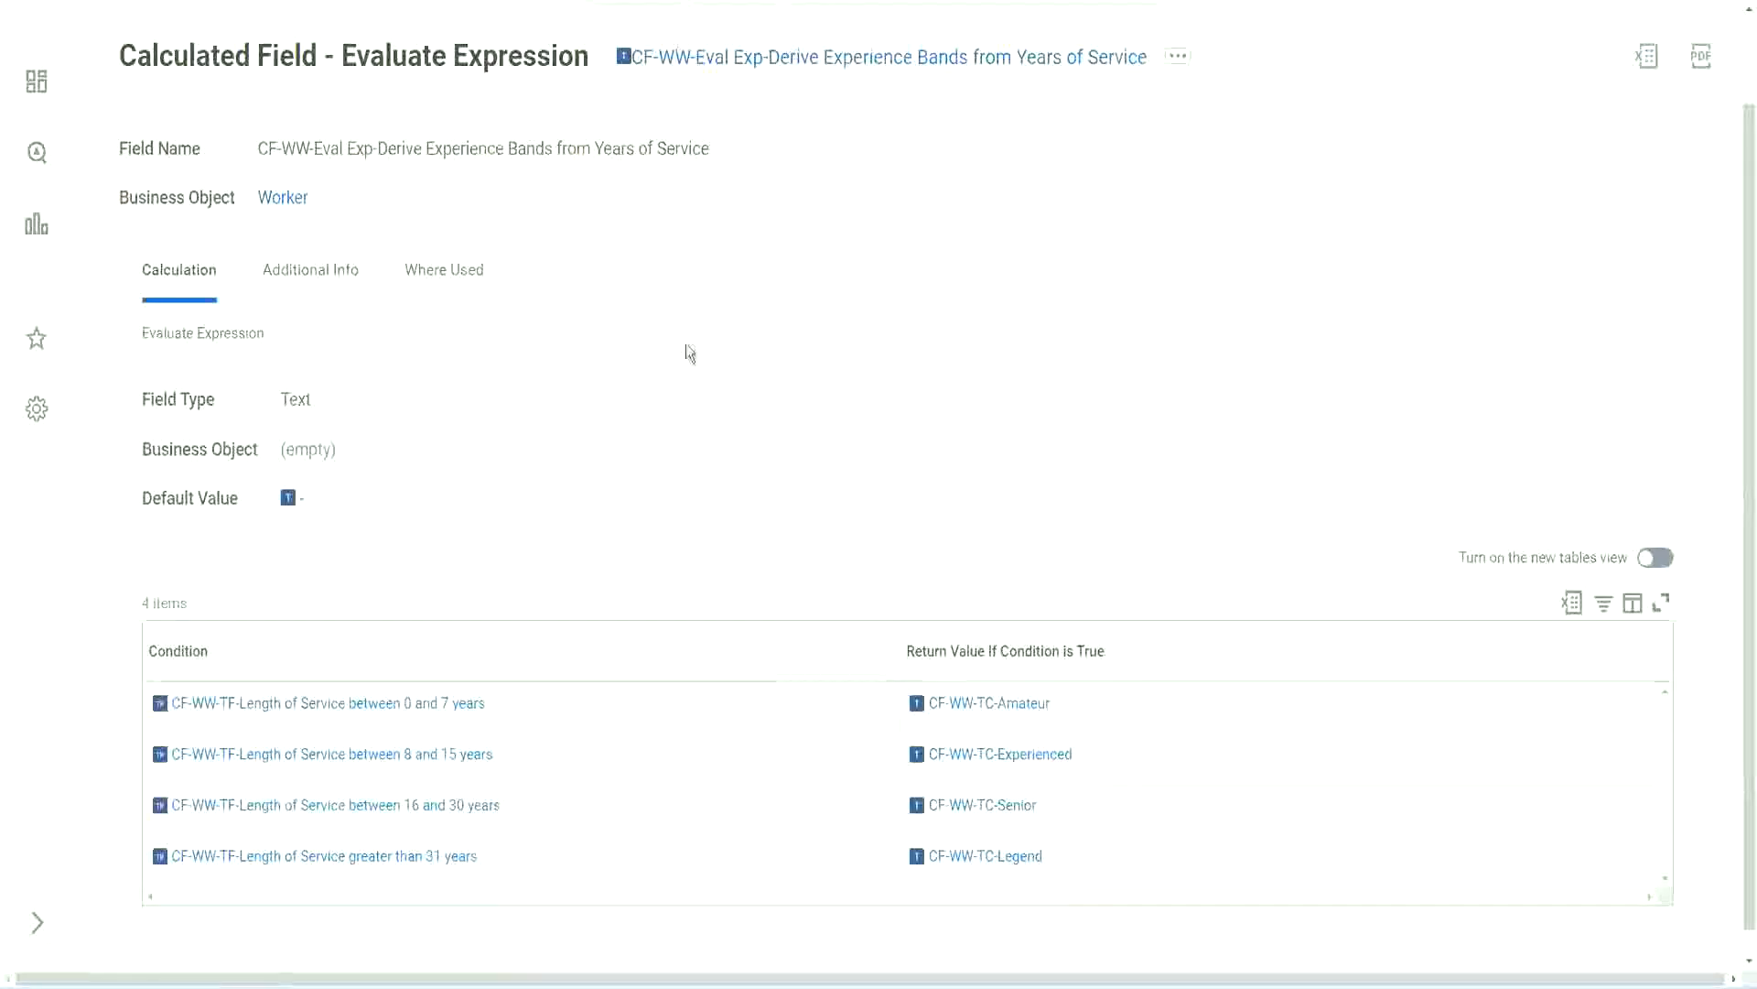
scroll(683, 365, "up", 2)
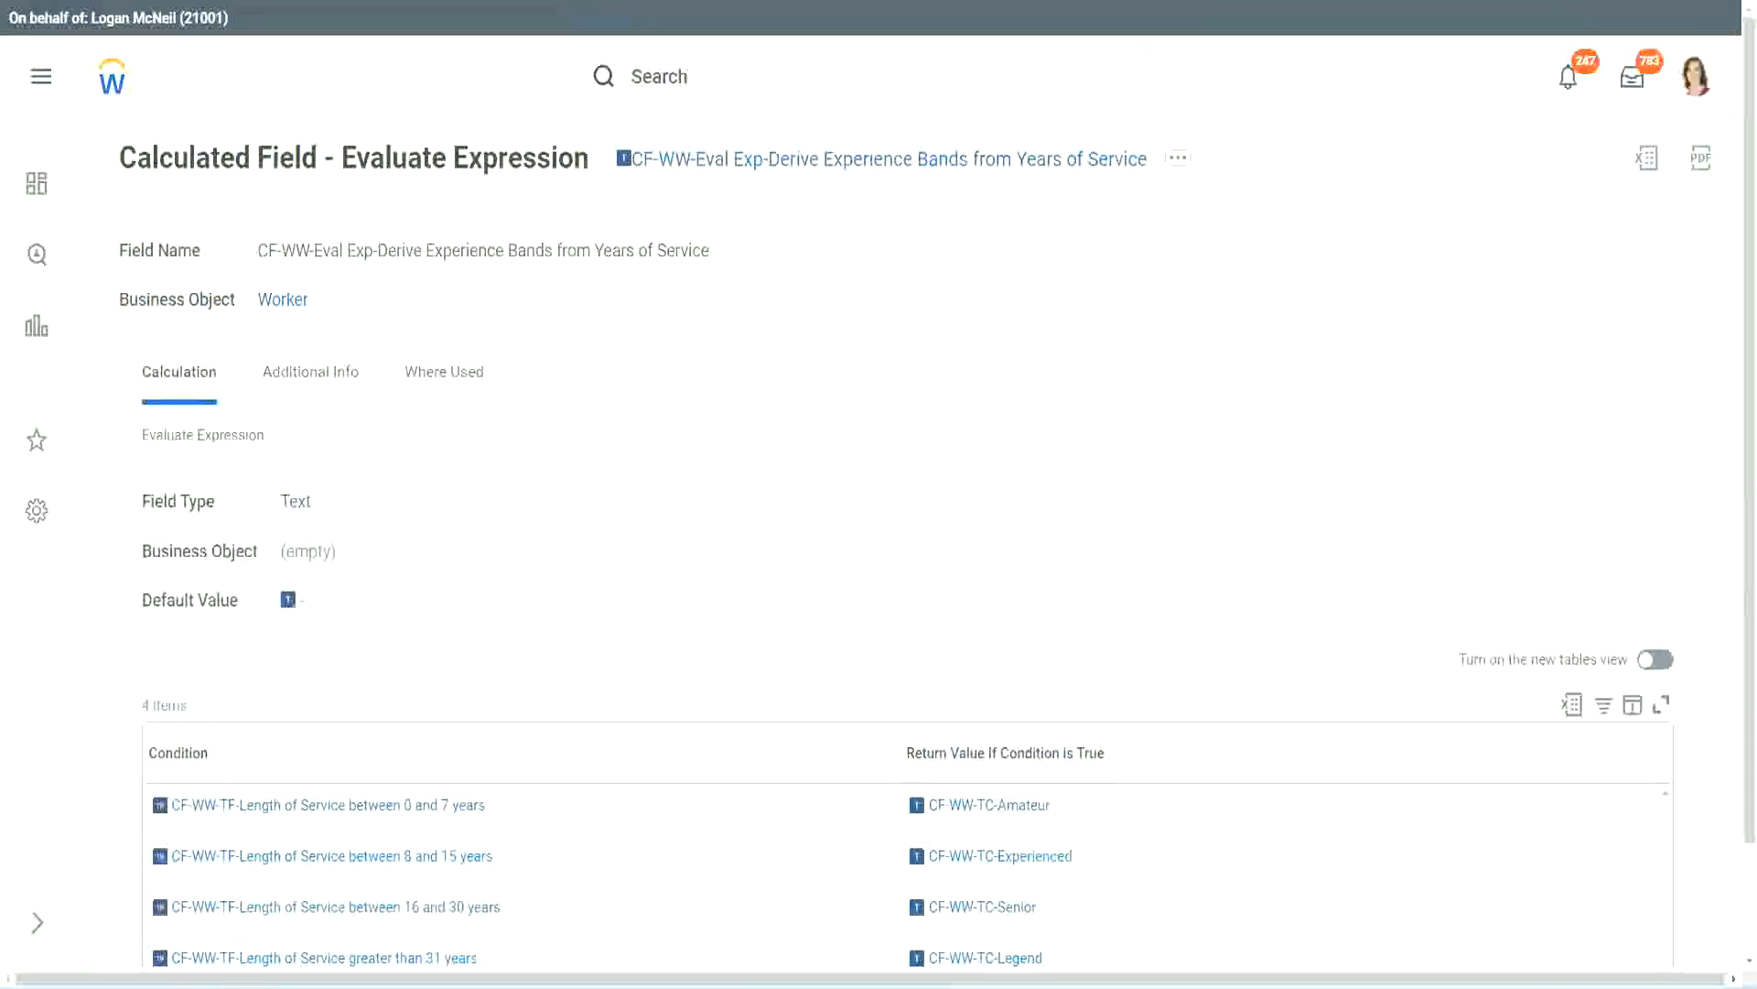
Return to the custom report's tab, search for "create cal field" and open the Create Calculated Field task
key("ctrl+Tab")
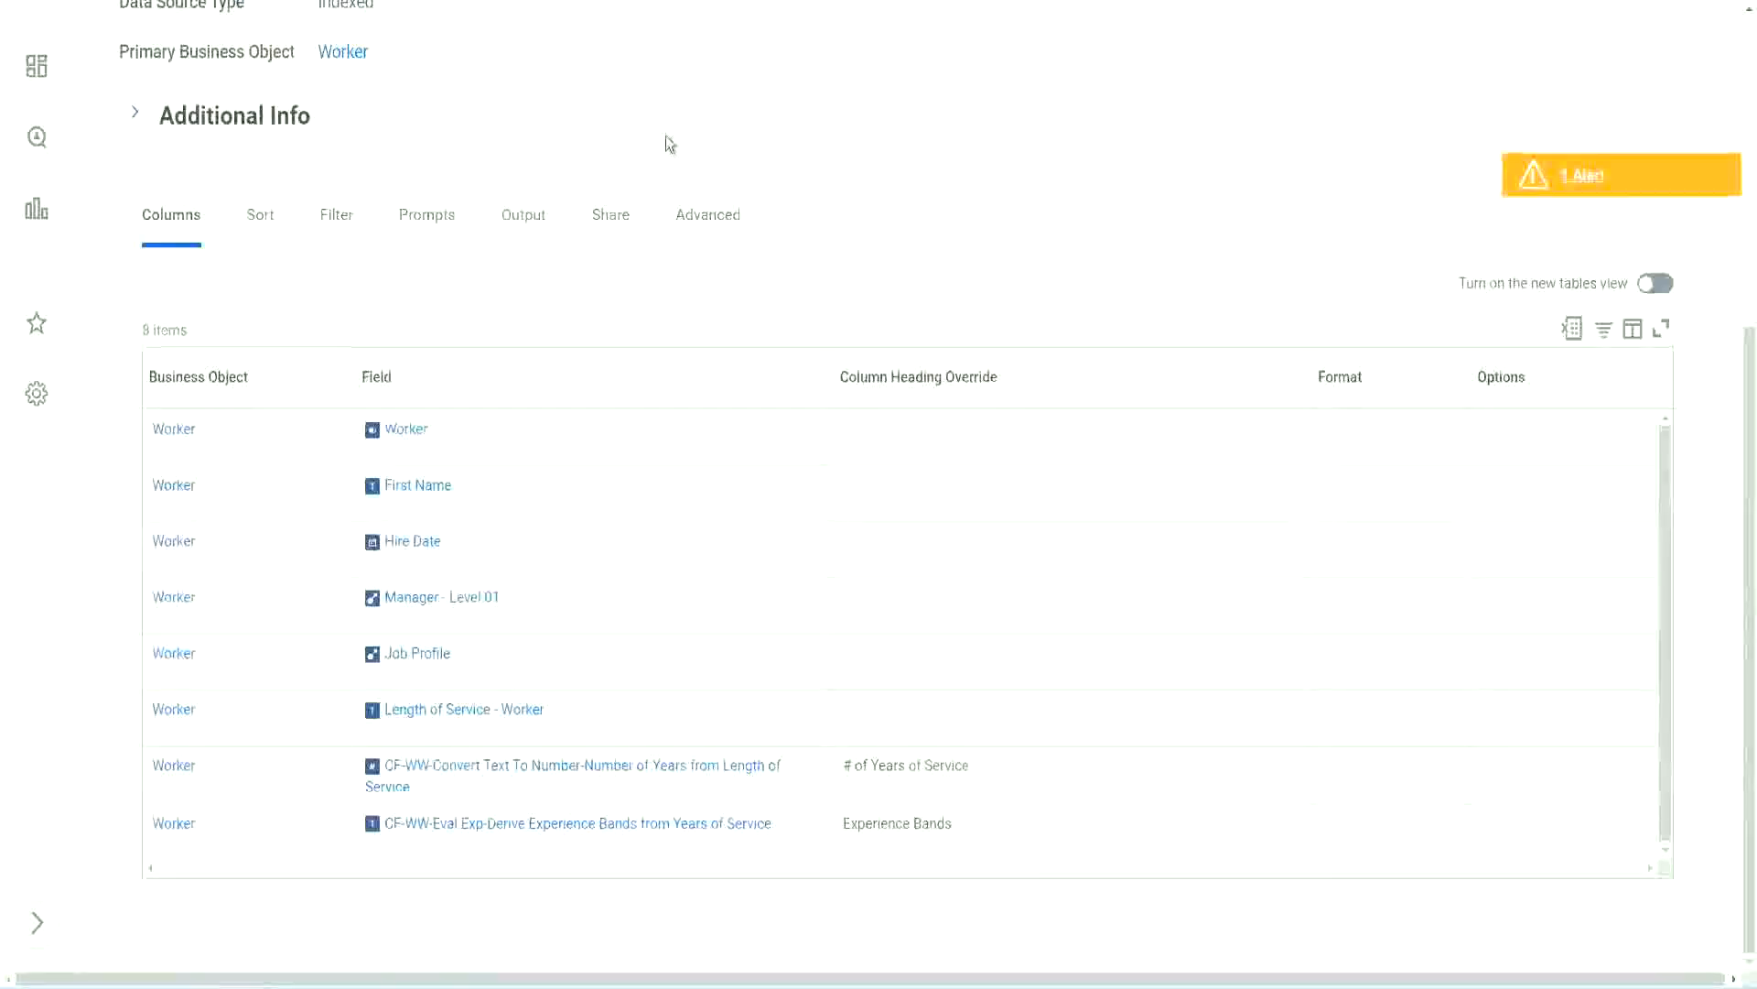
scroll(666, 135, "up", 5)
left_click(714, 111)
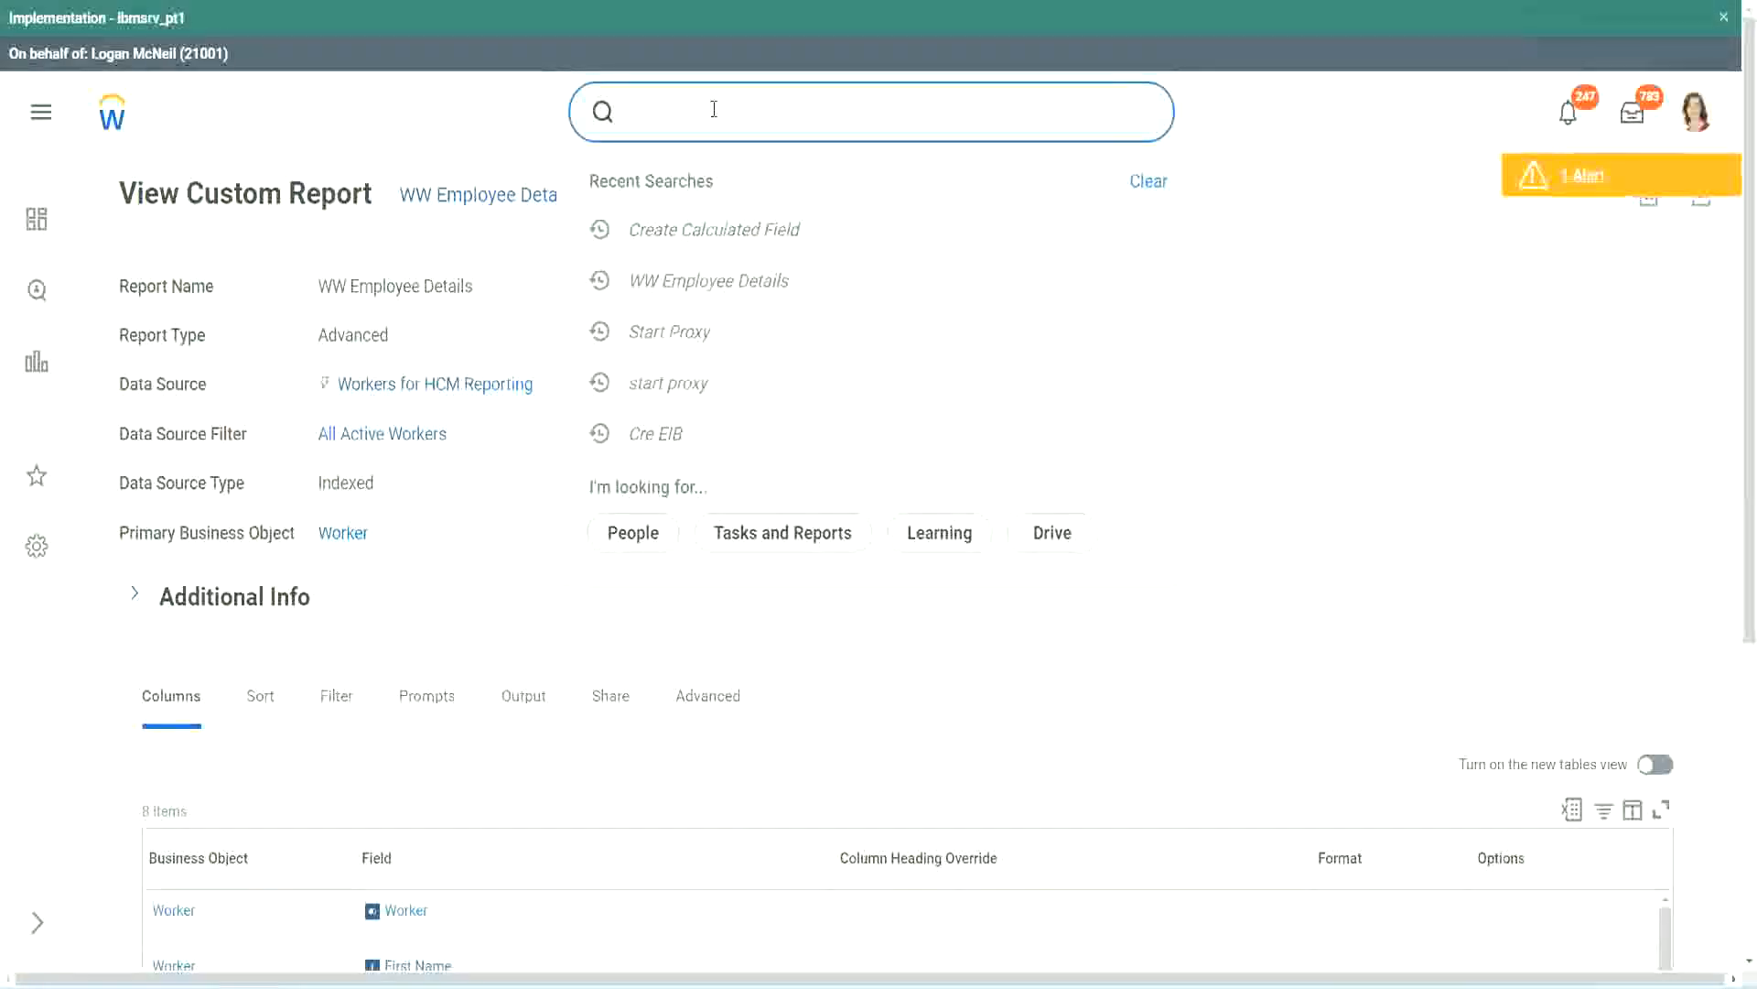
type("create cal field")
left_click(734, 189)
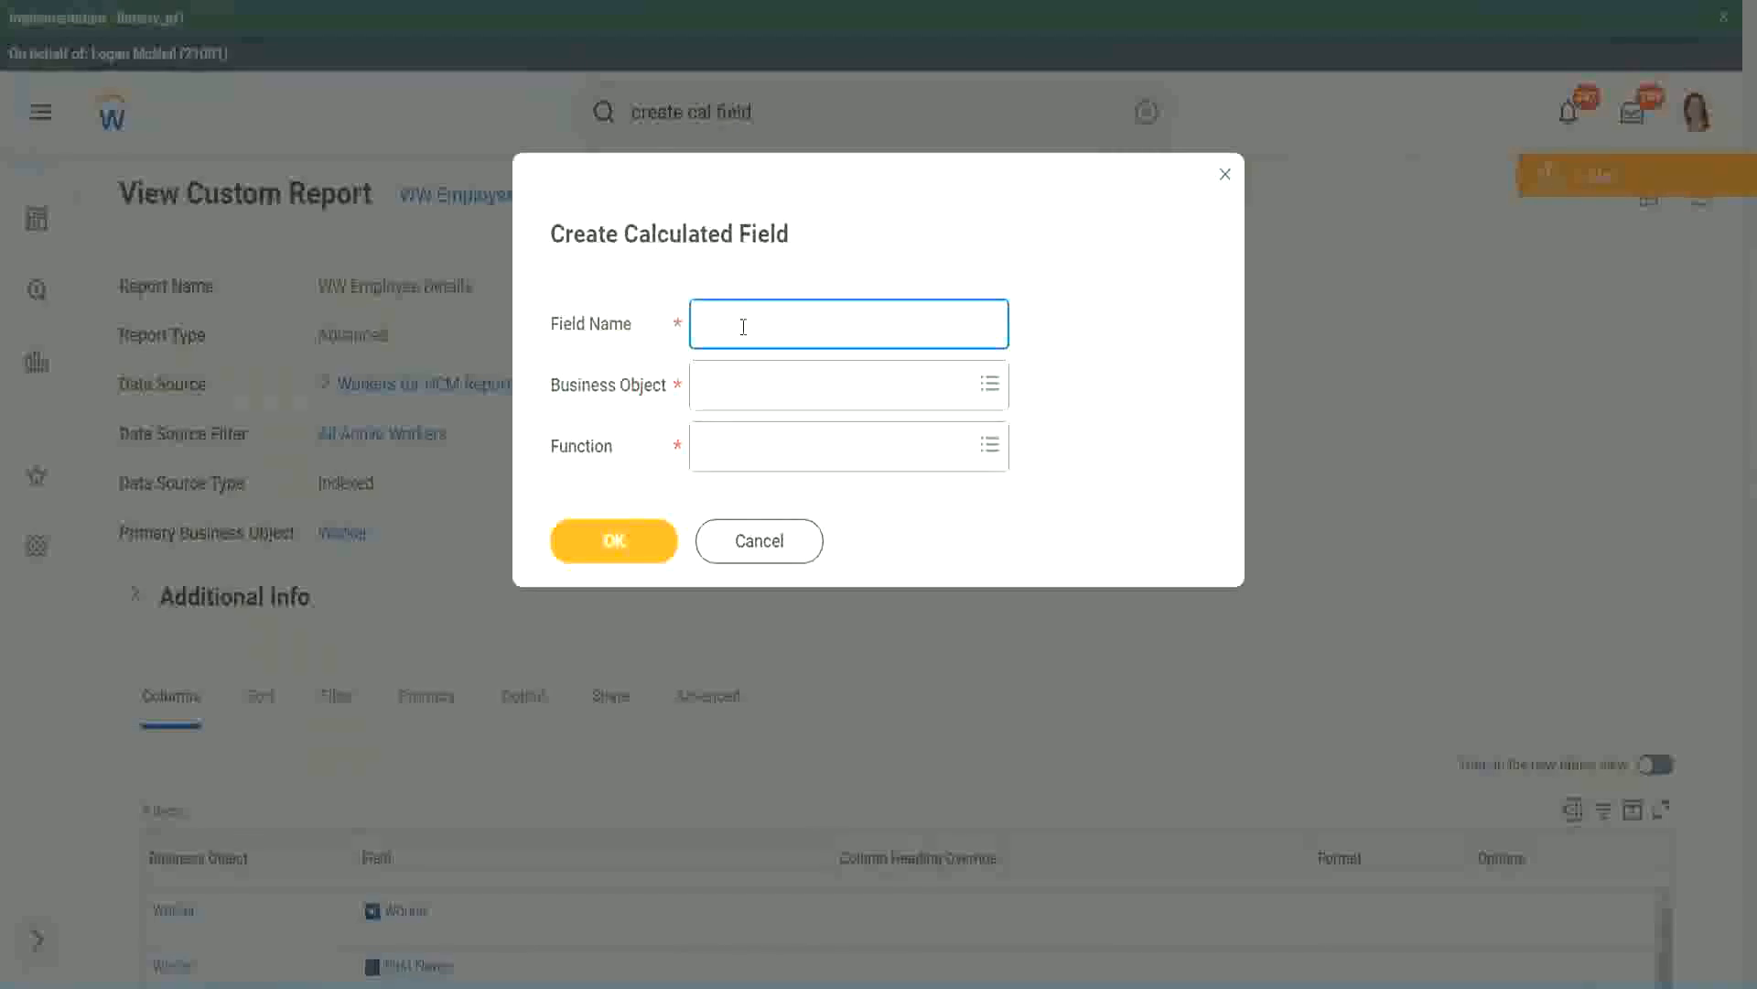
Paste the copied name as the new field's name and insert "Bands" after "Eval Exp"
key("ctrl+v")
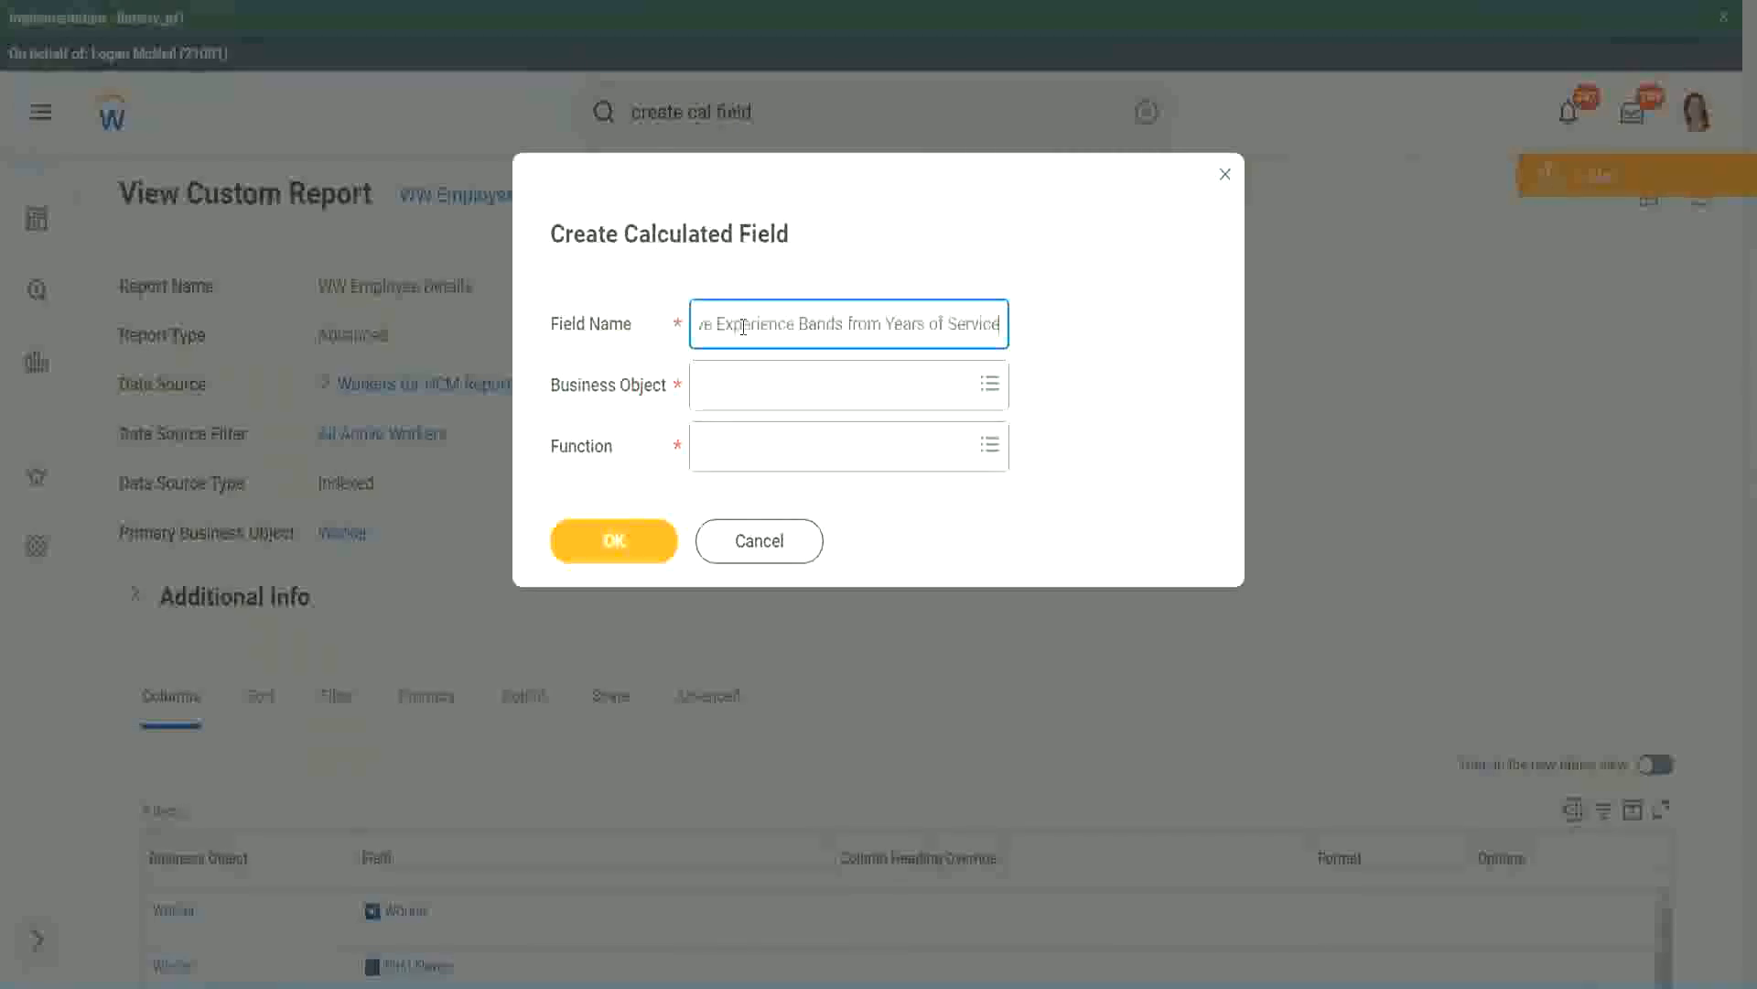
mouse_move(783, 322)
left_mouse_down()
mouse_move(641, 291)
mouse_move(776, 316)
left_mouse_up()
left_click(793, 326)
double_click(799, 327)
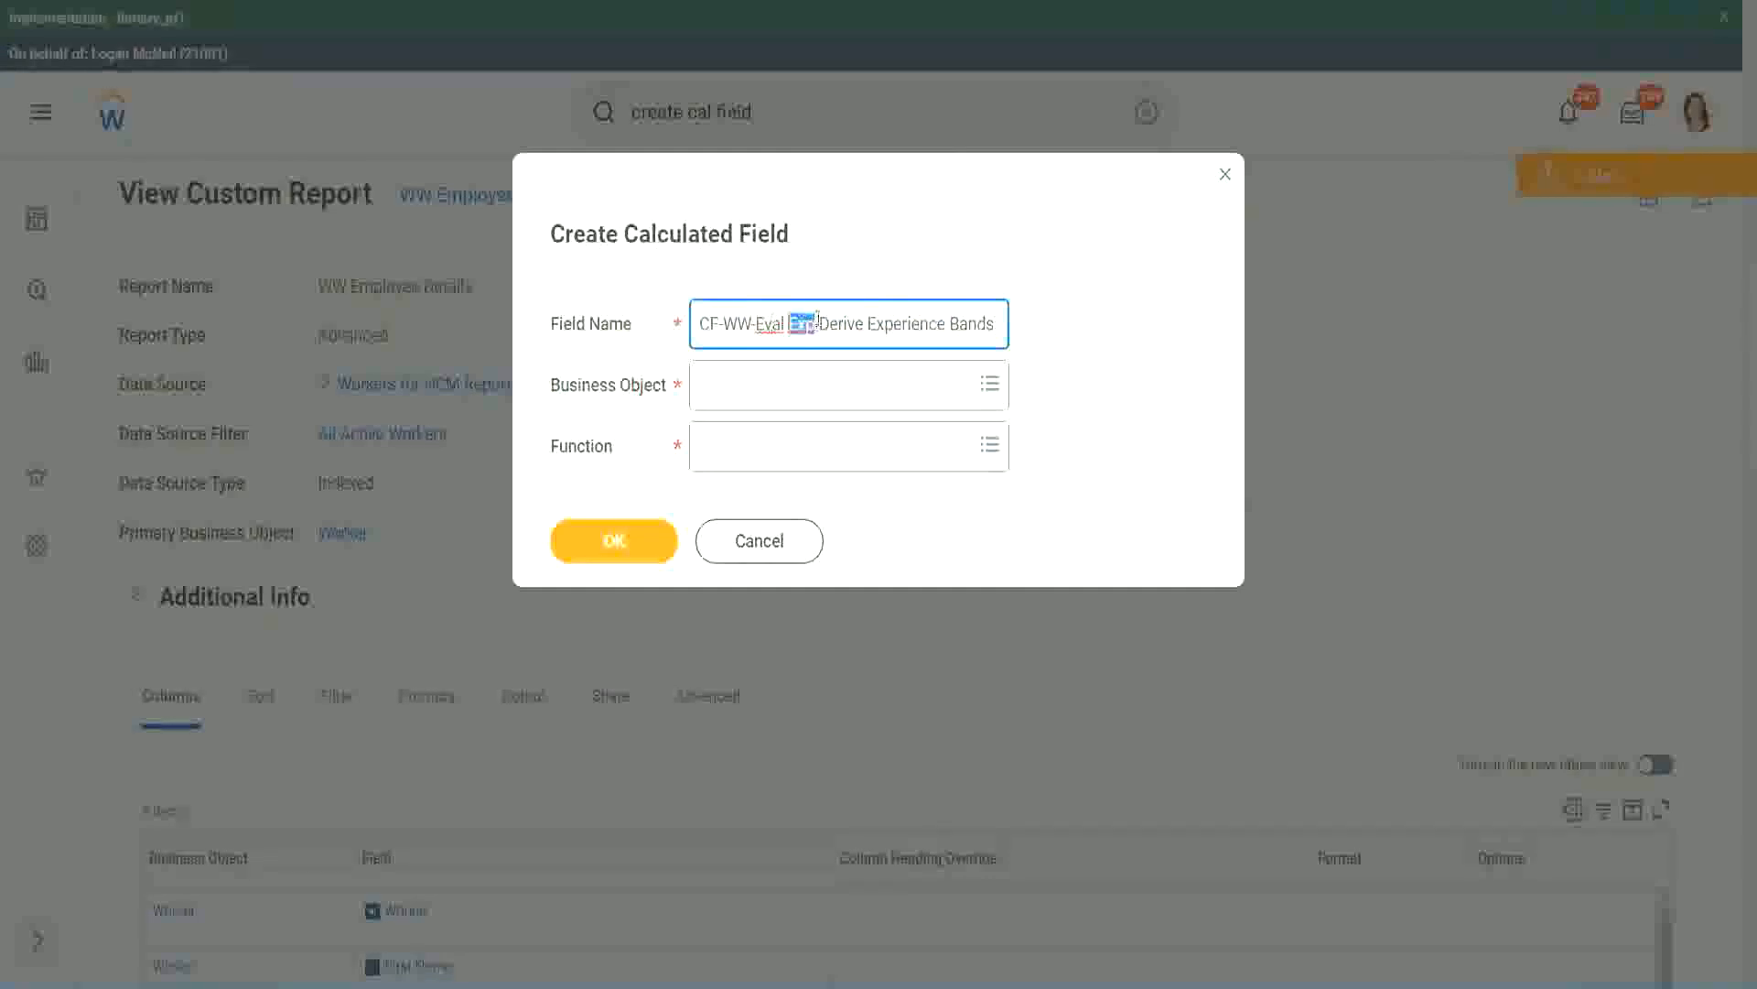
left_click(814, 321)
type("bands")
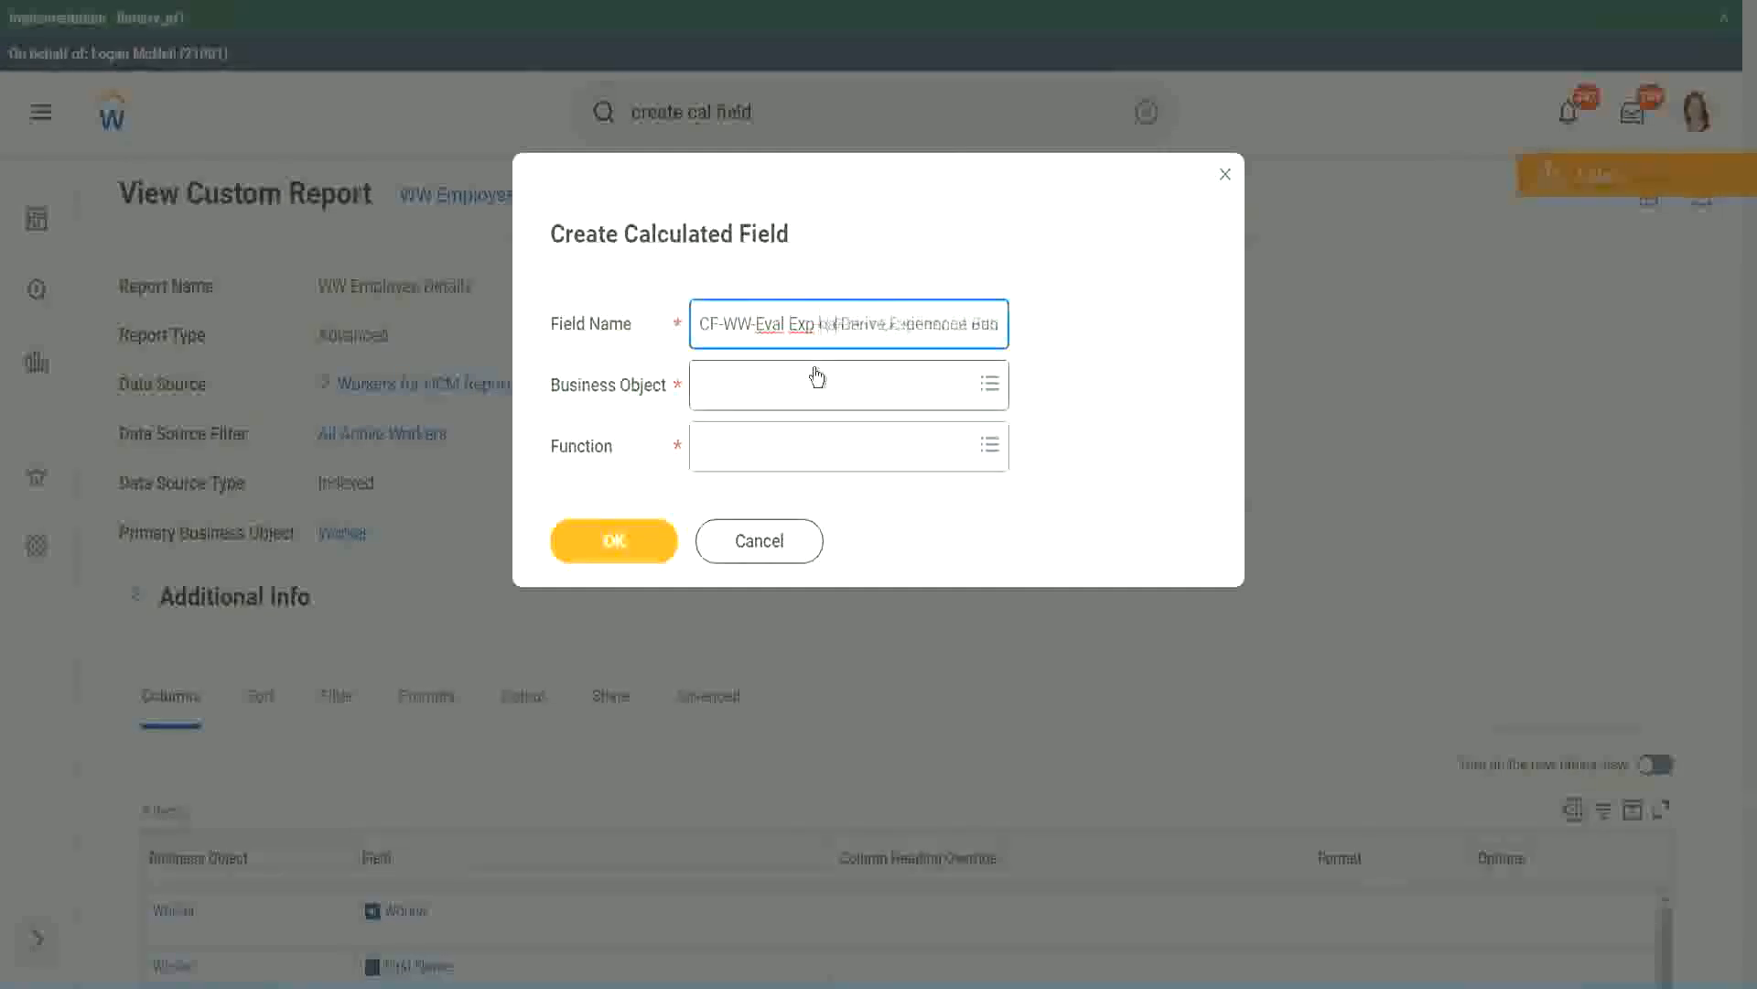
key("Left")
key("Left")
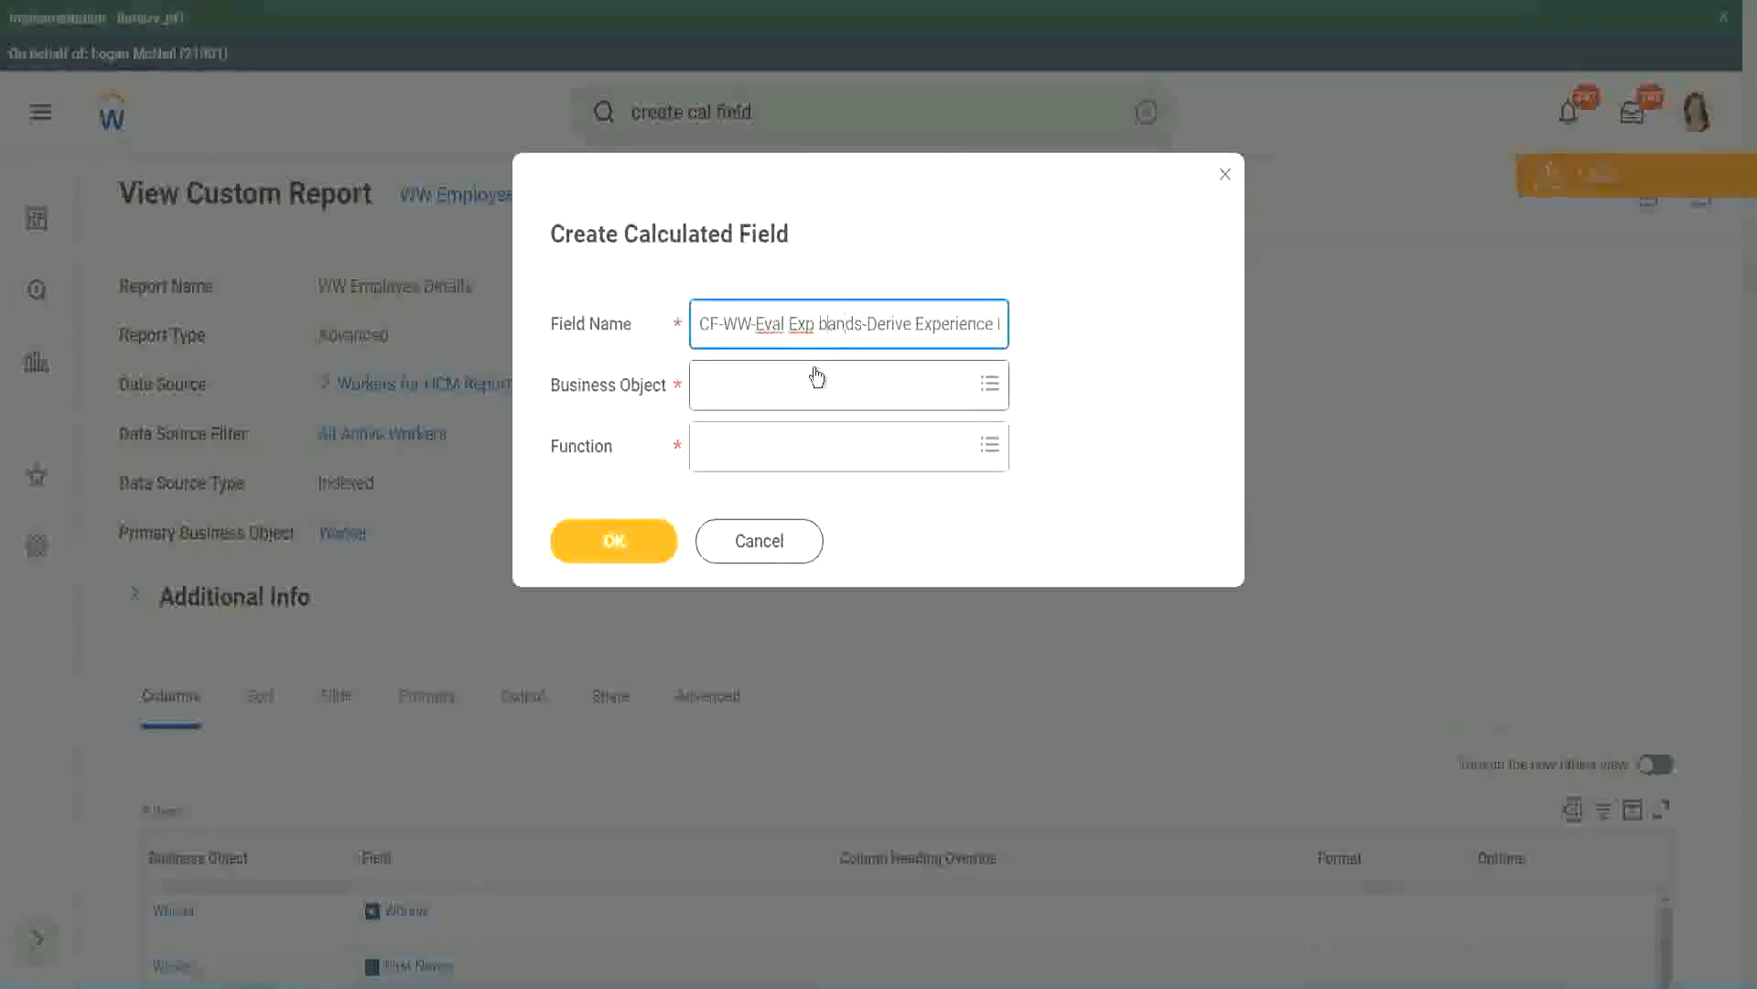
key("shift+Left")
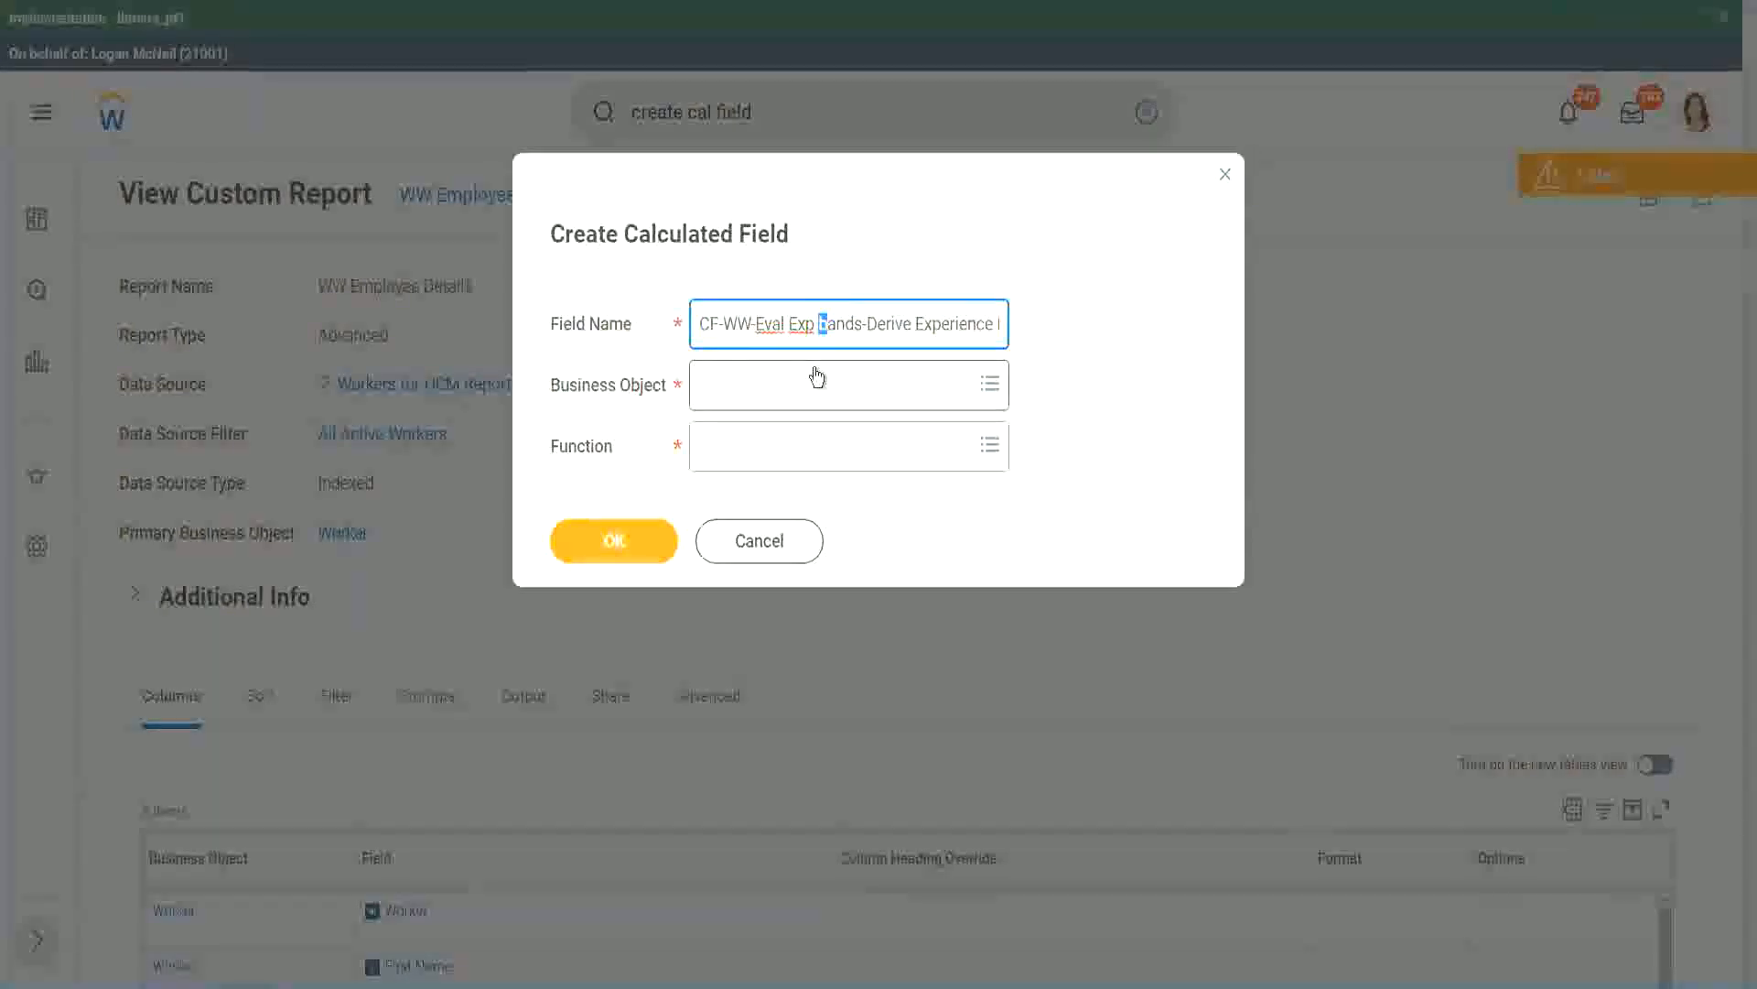
type("B")
key("Right")
key("Right")
key("Right")
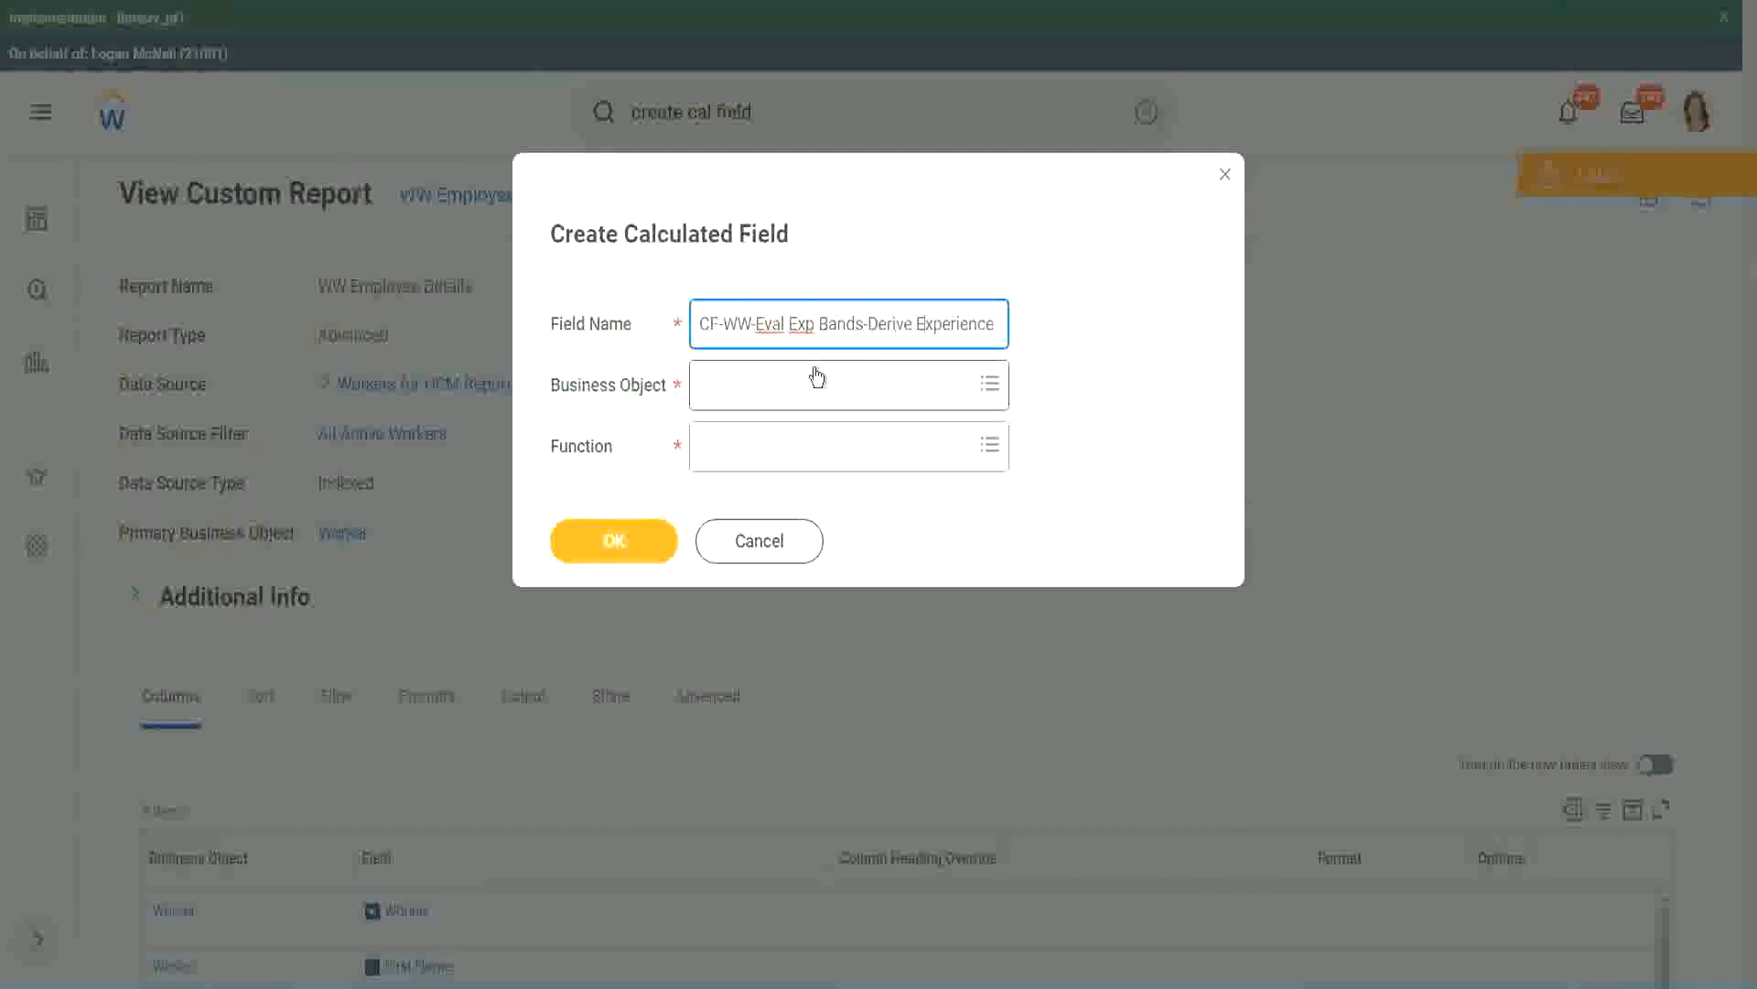
Replace "Derive" with "Determine" in the name, giving CF-WW-Eval Exp Bands-Determine Experience Bands from Years of Service
key("End")
type("s from Years of")
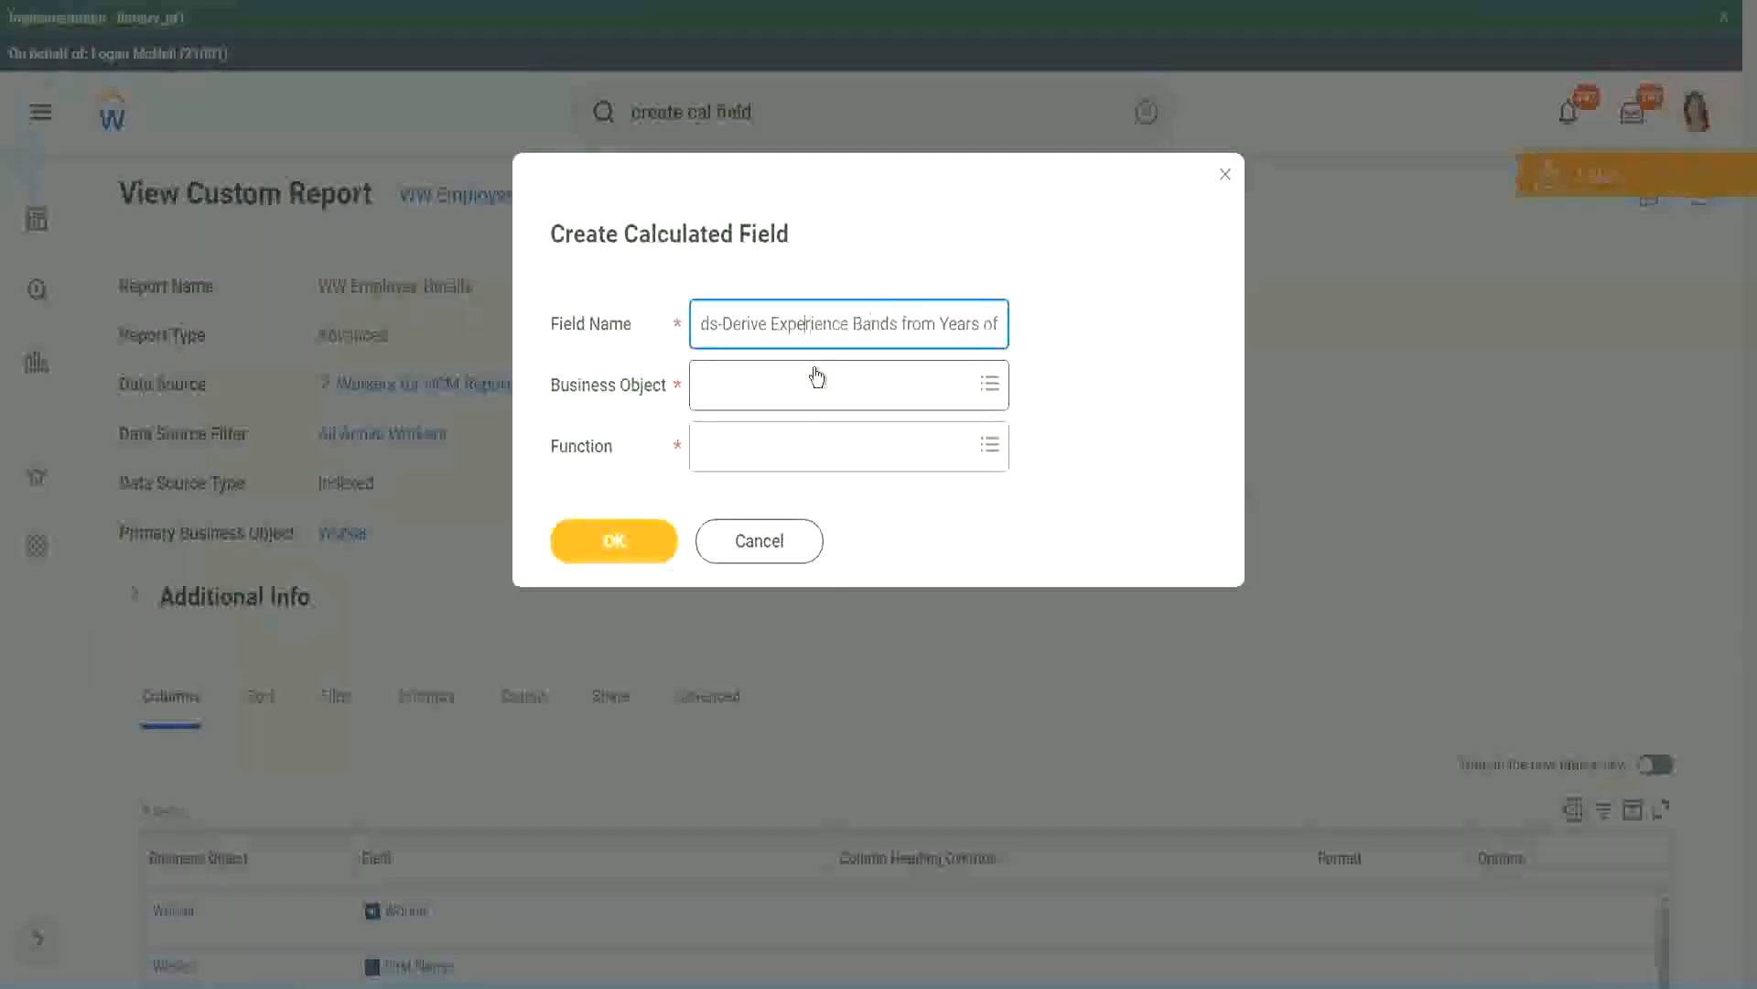
key("Left")
key("Left")
key("Left")
key("shift+Left")
key("shift+Left")
key("shift+Left")
key("shift+Left")
key("shift+Left")
key("shift+Left")
type("Determine")
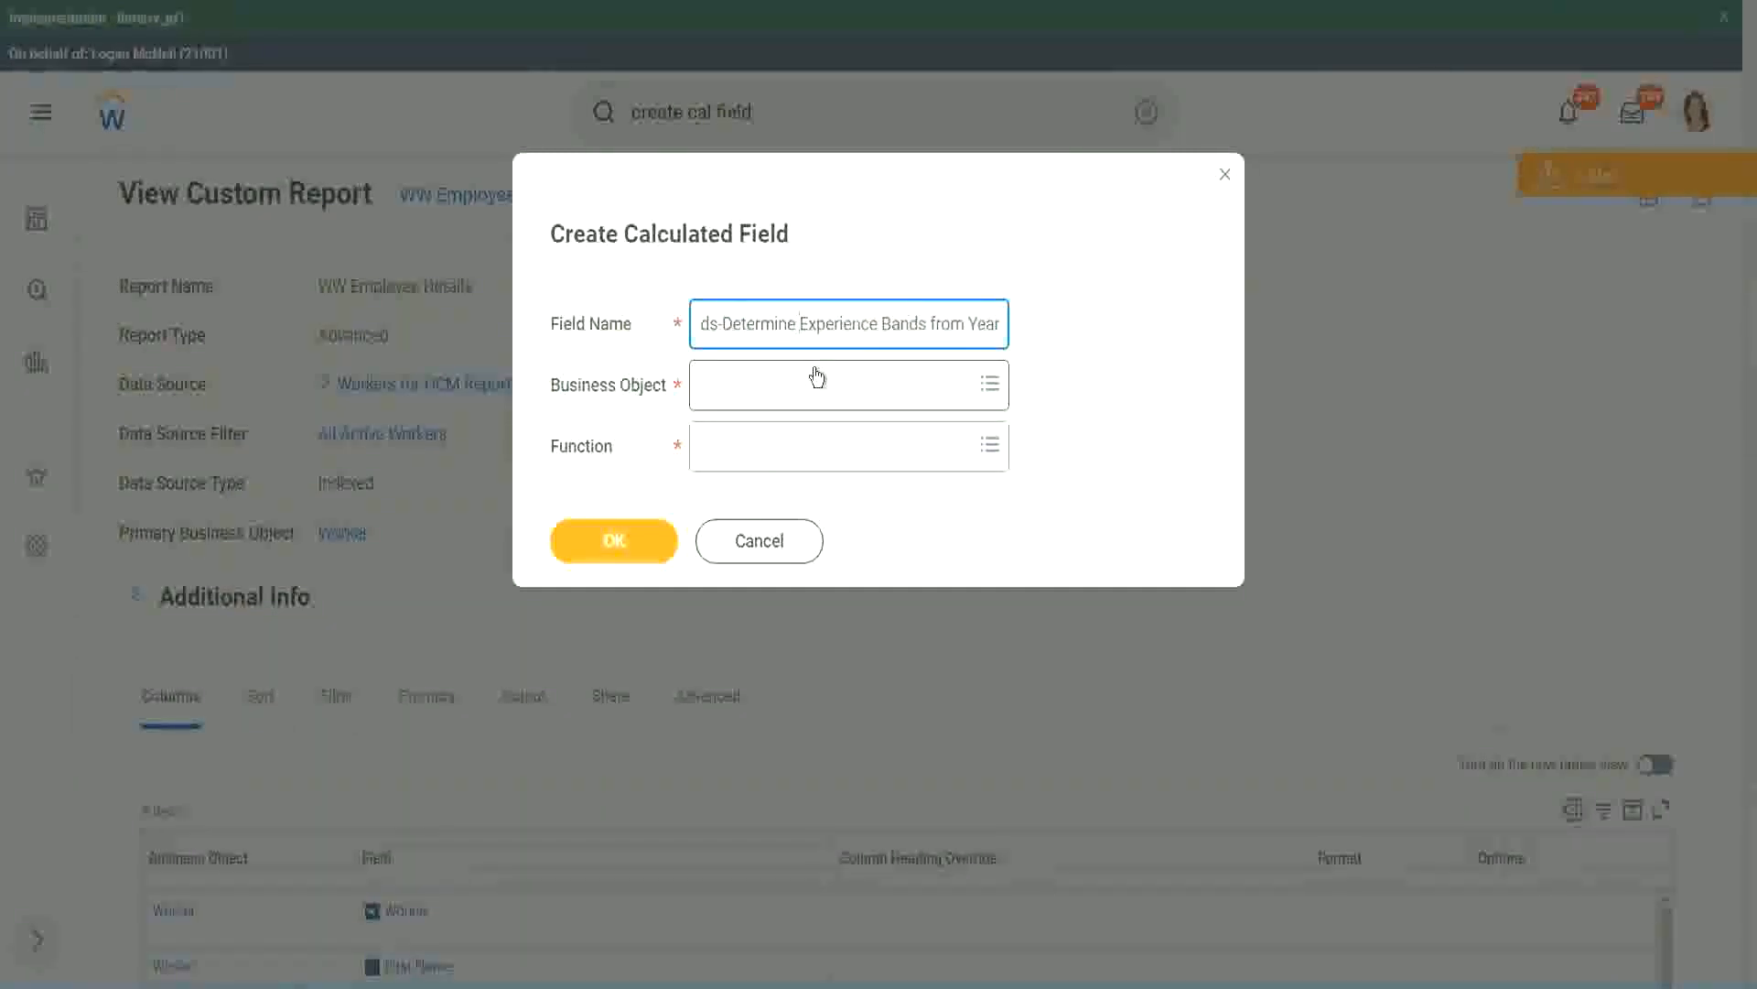
key("End")
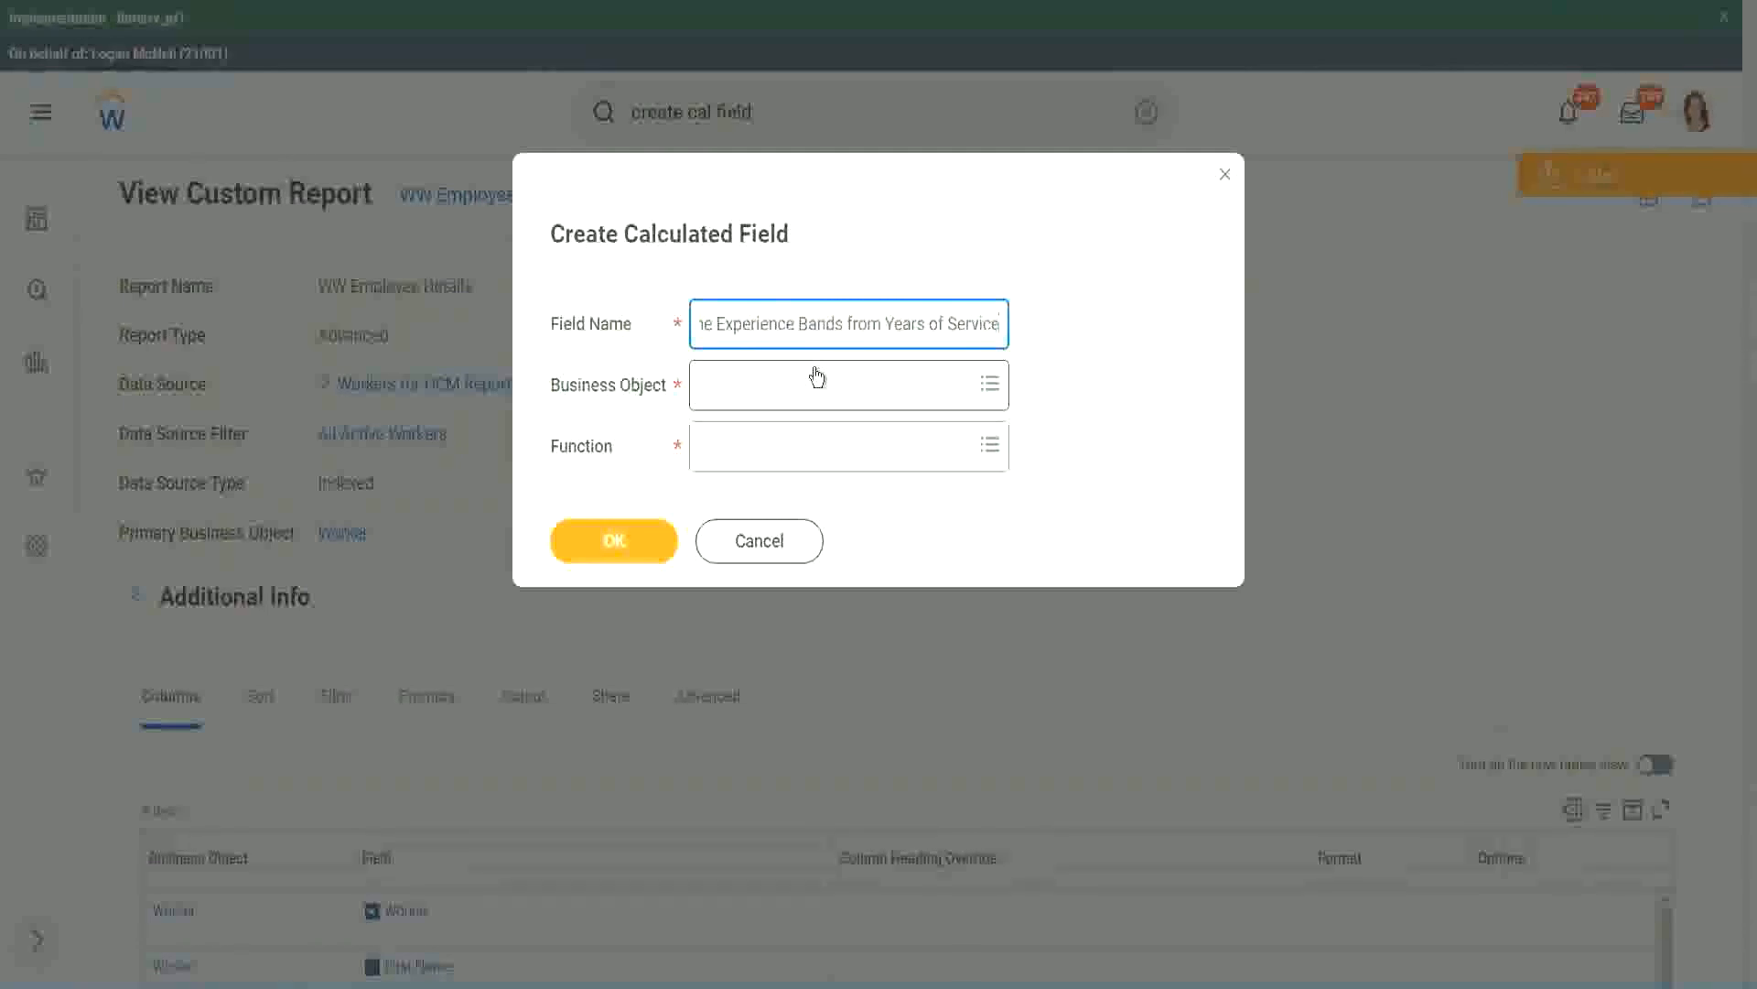
Set the new calculated field's business object to Worker and its function to Evaluate Expression Band
left_click(782, 391)
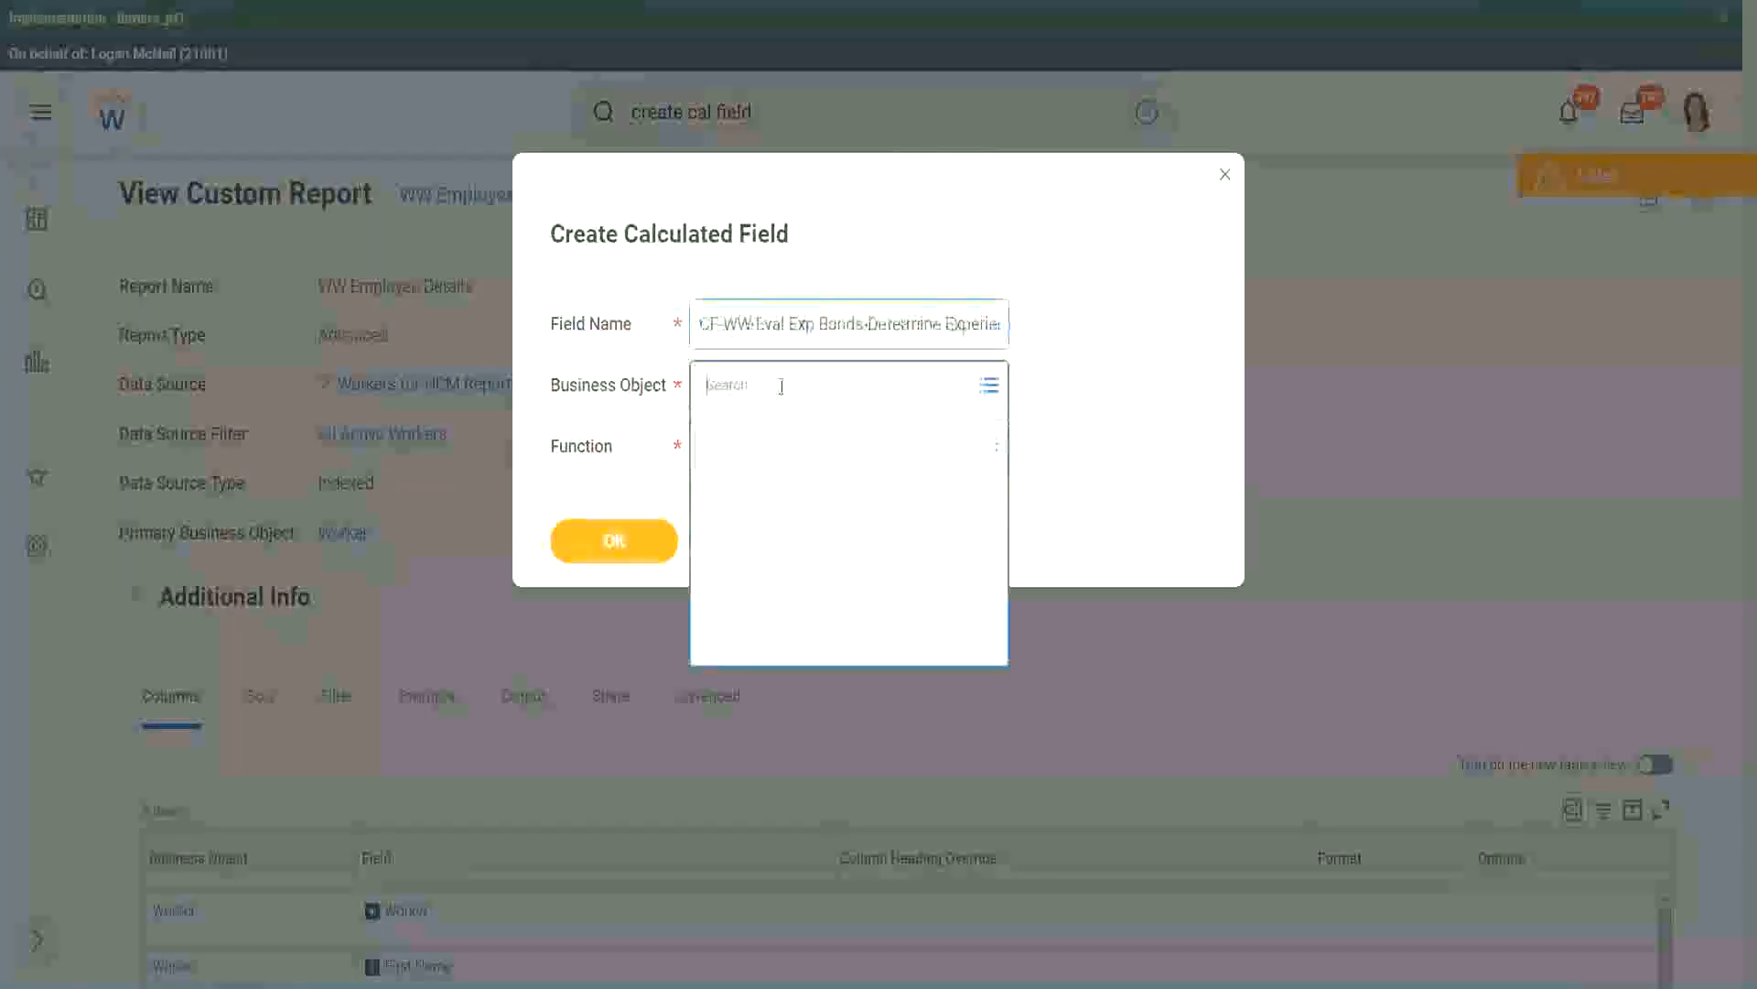
type("work")
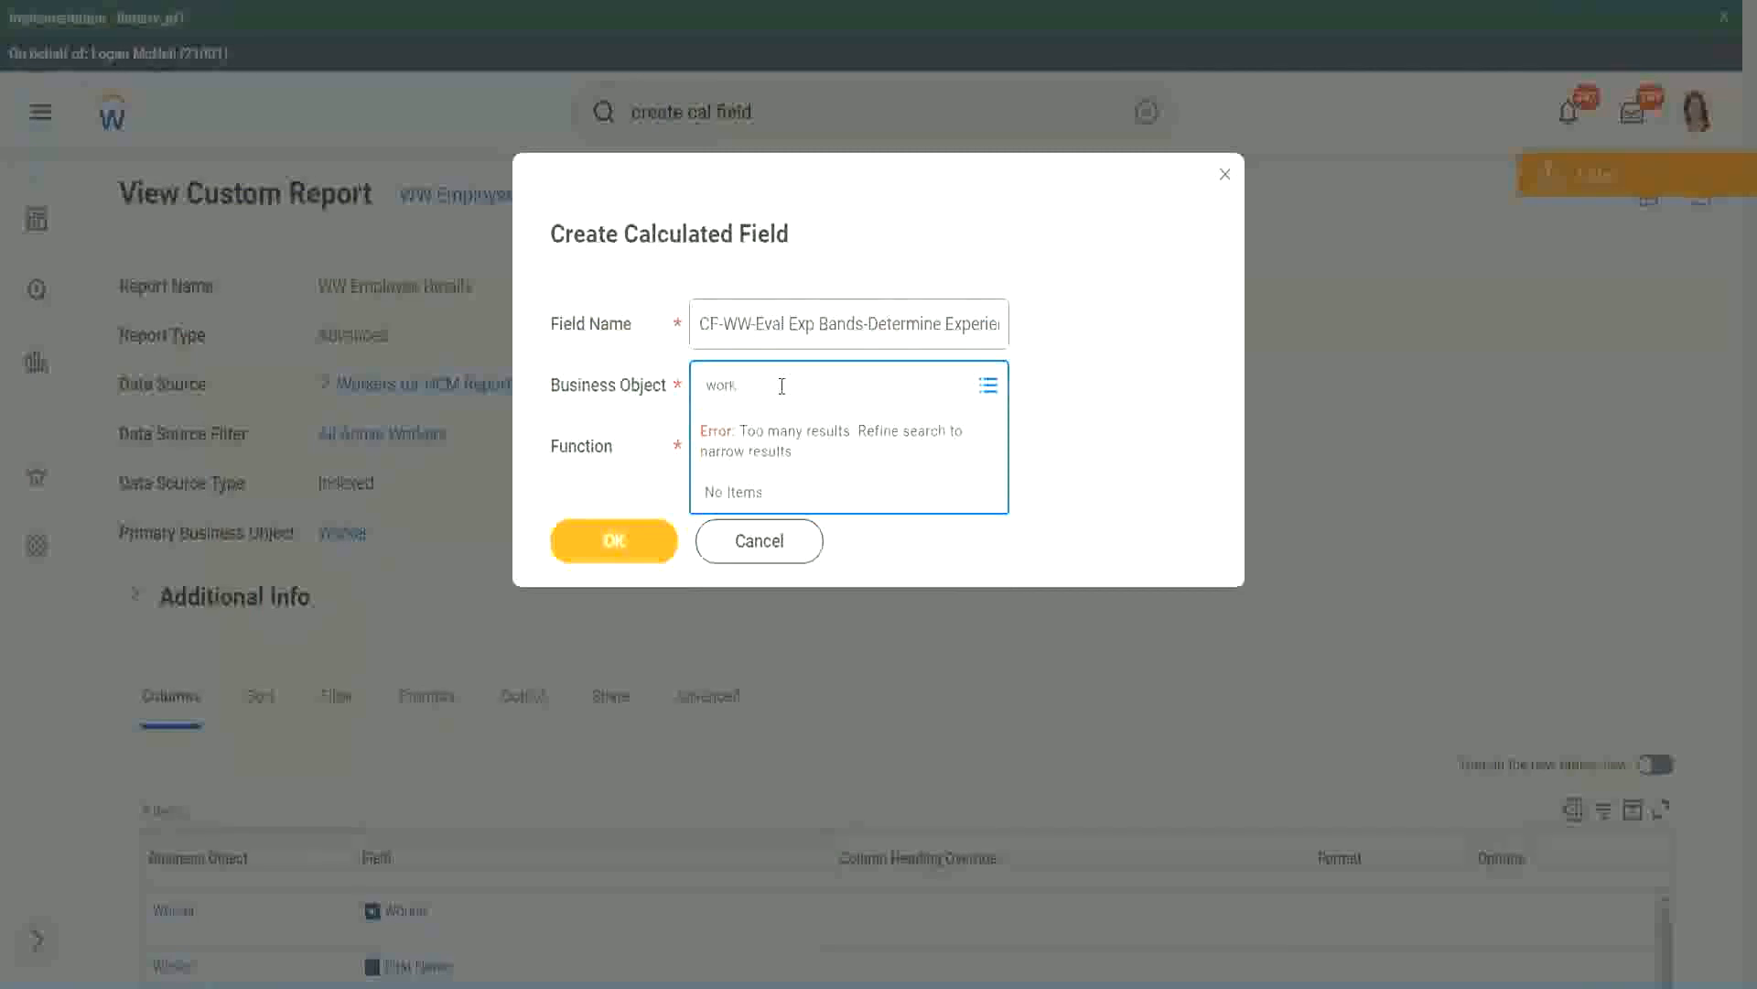
type("er")
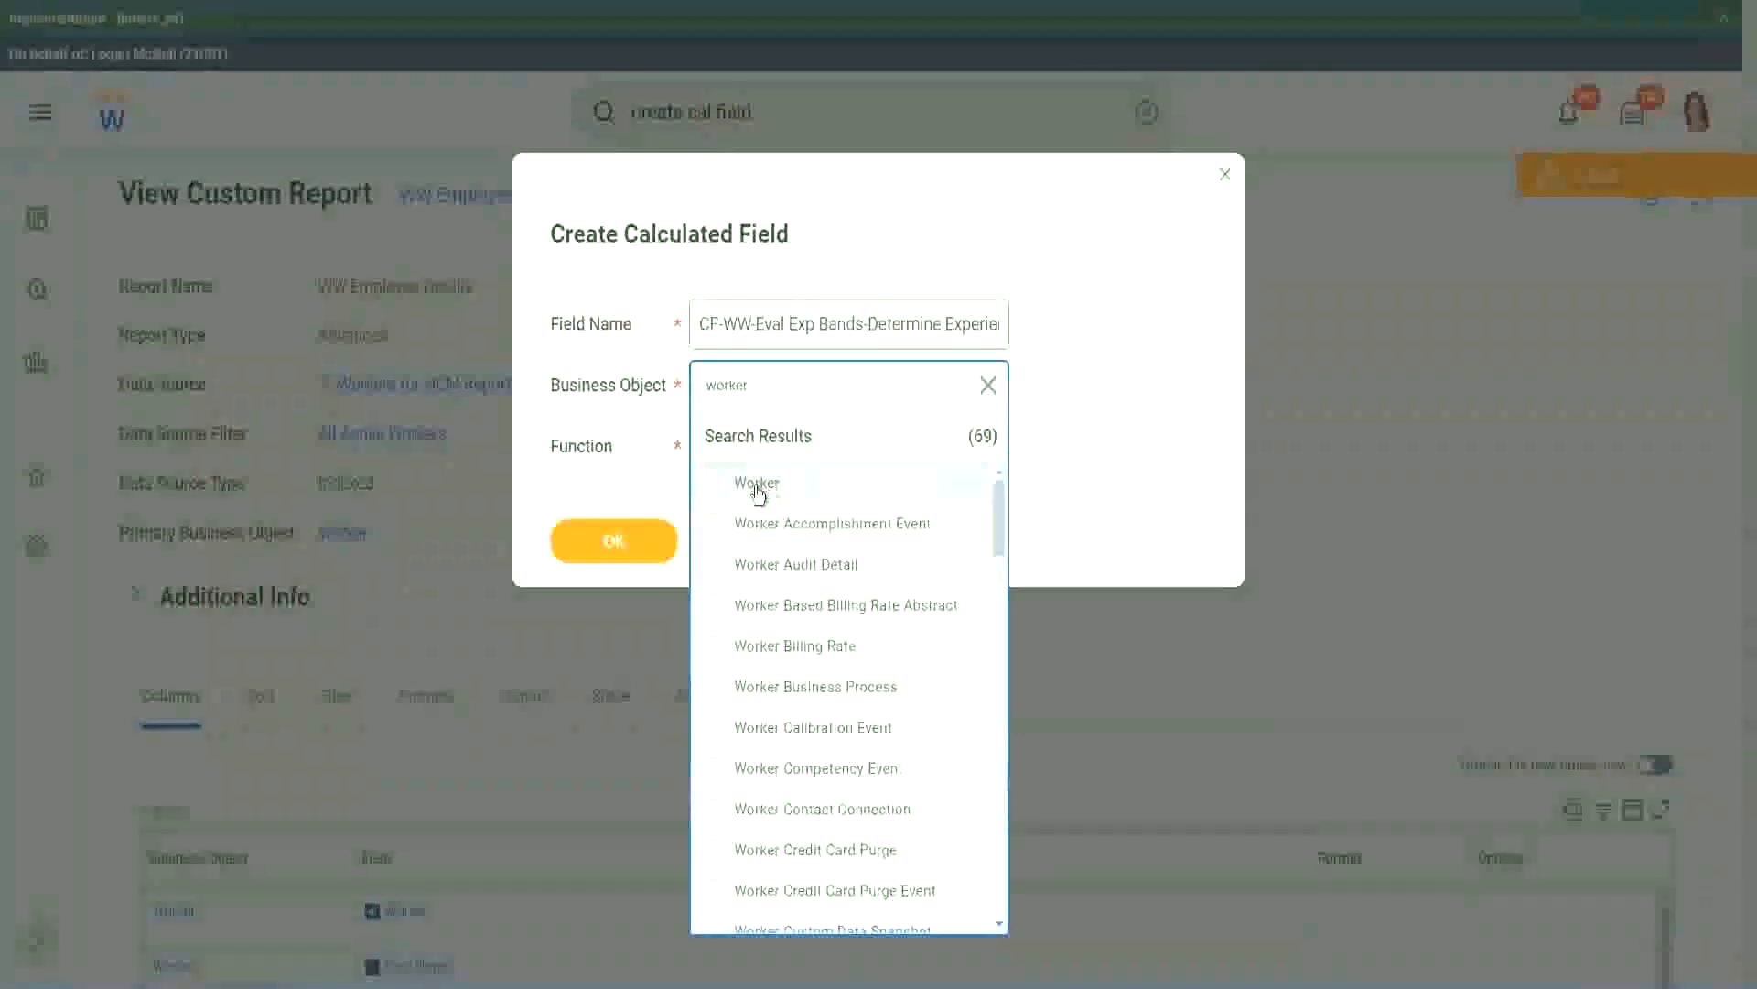
left_click(758, 485)
left_click(746, 442)
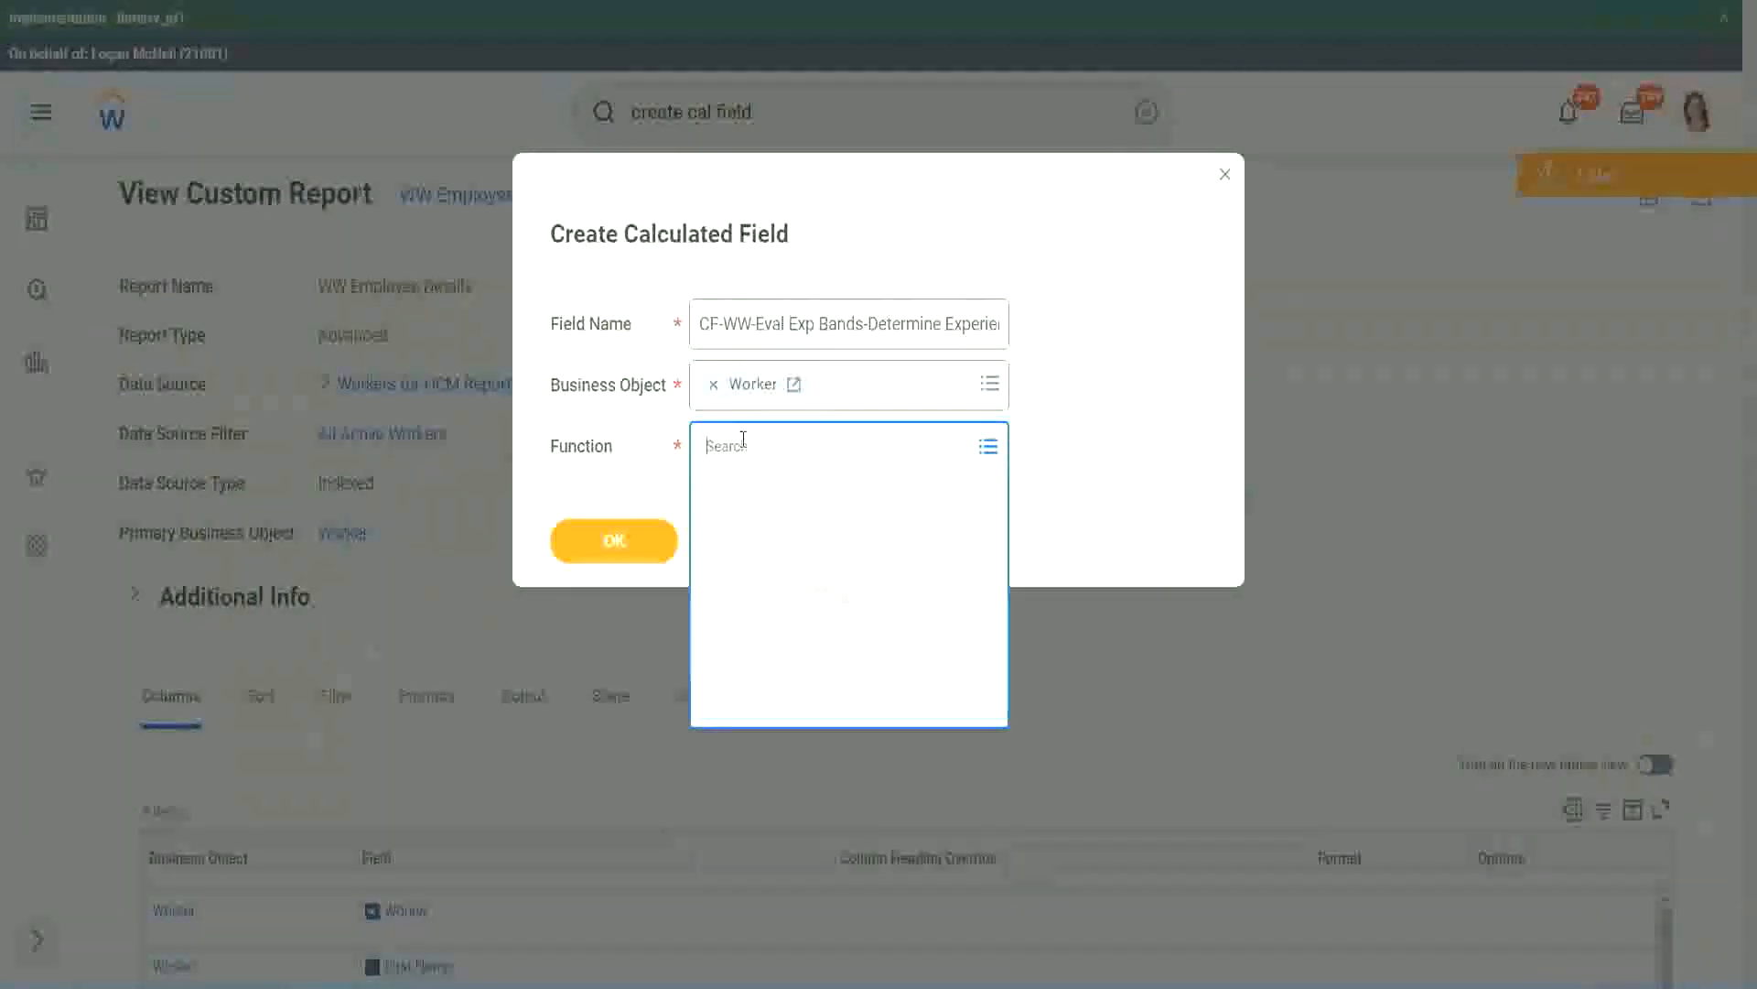
type("eval exp")
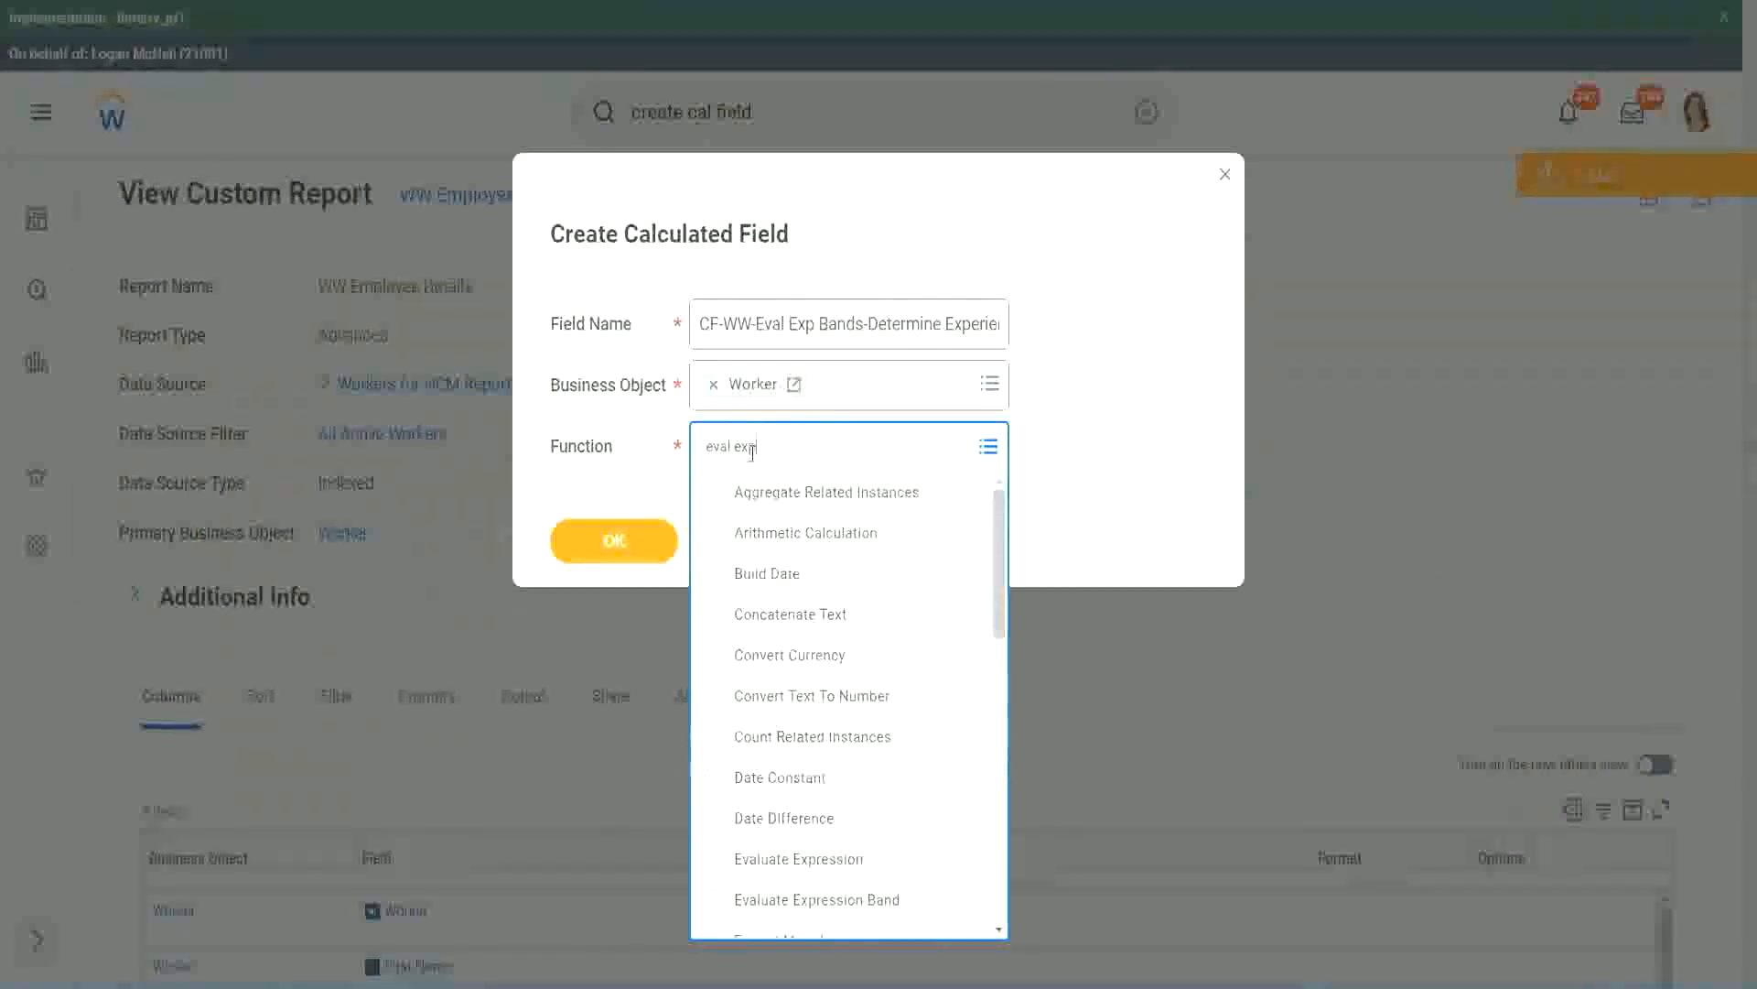
key("Return")
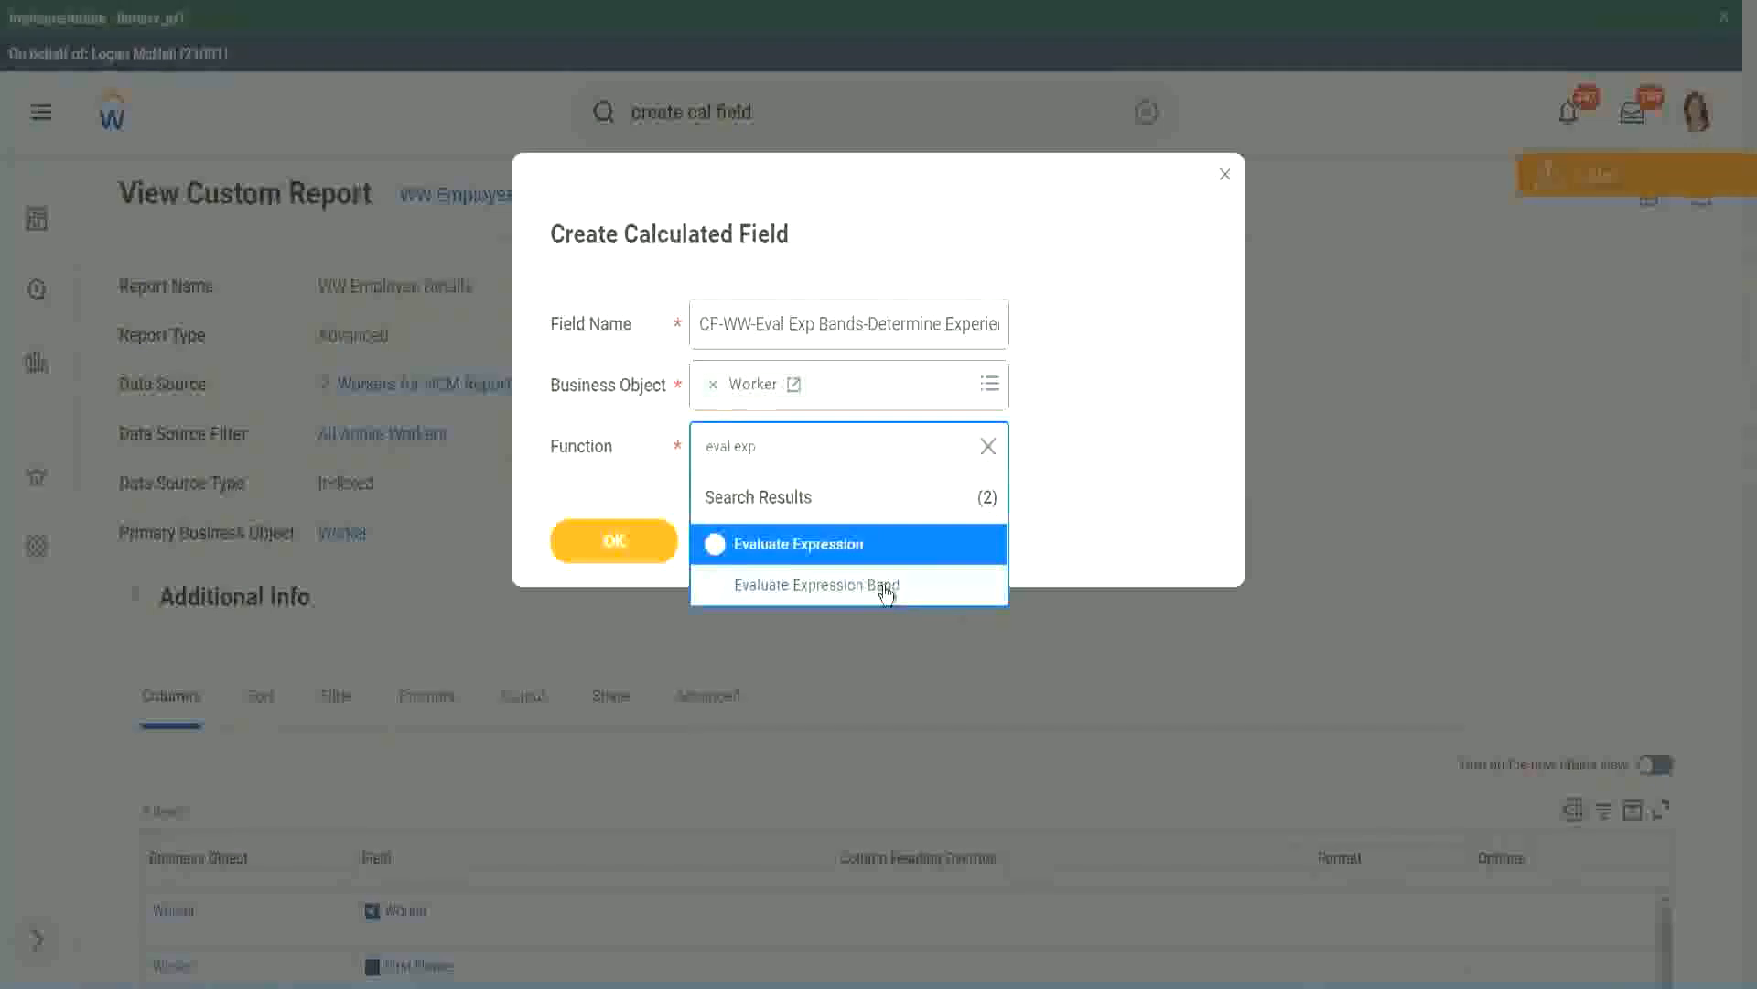
left_click(886, 591)
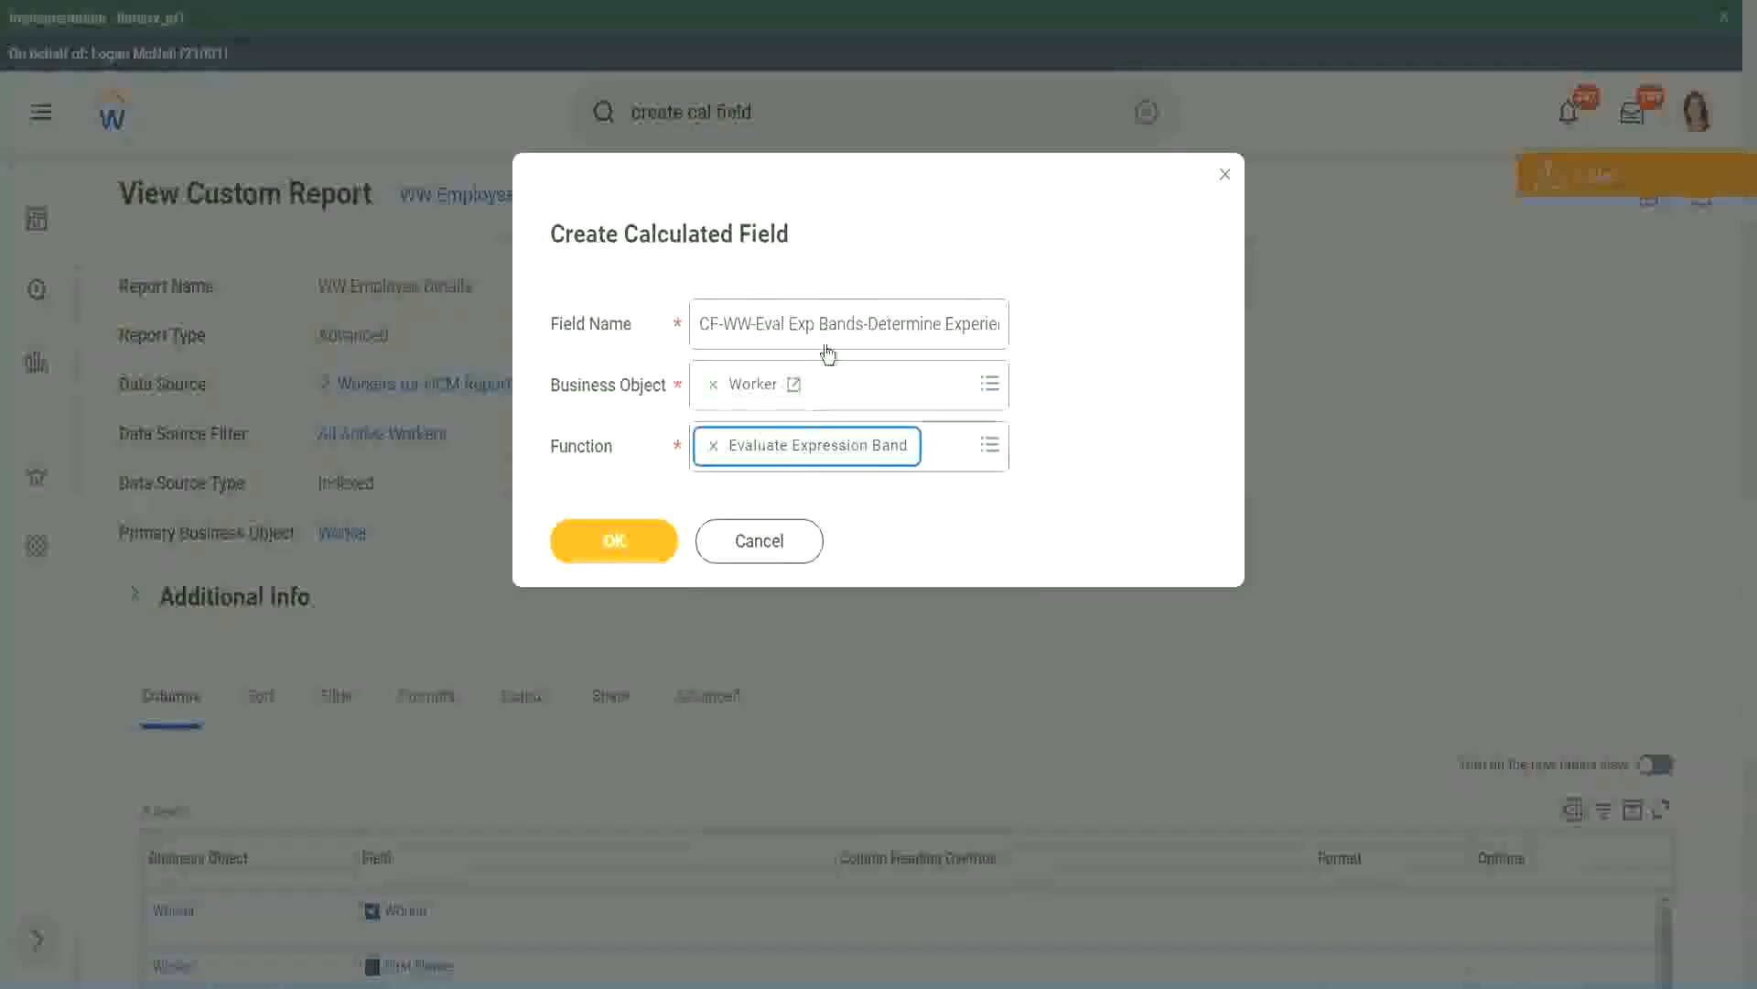
Change "Bands" to "Band" after "Eval Exp" in the field name and continue to the field's definition
left_click(862, 322)
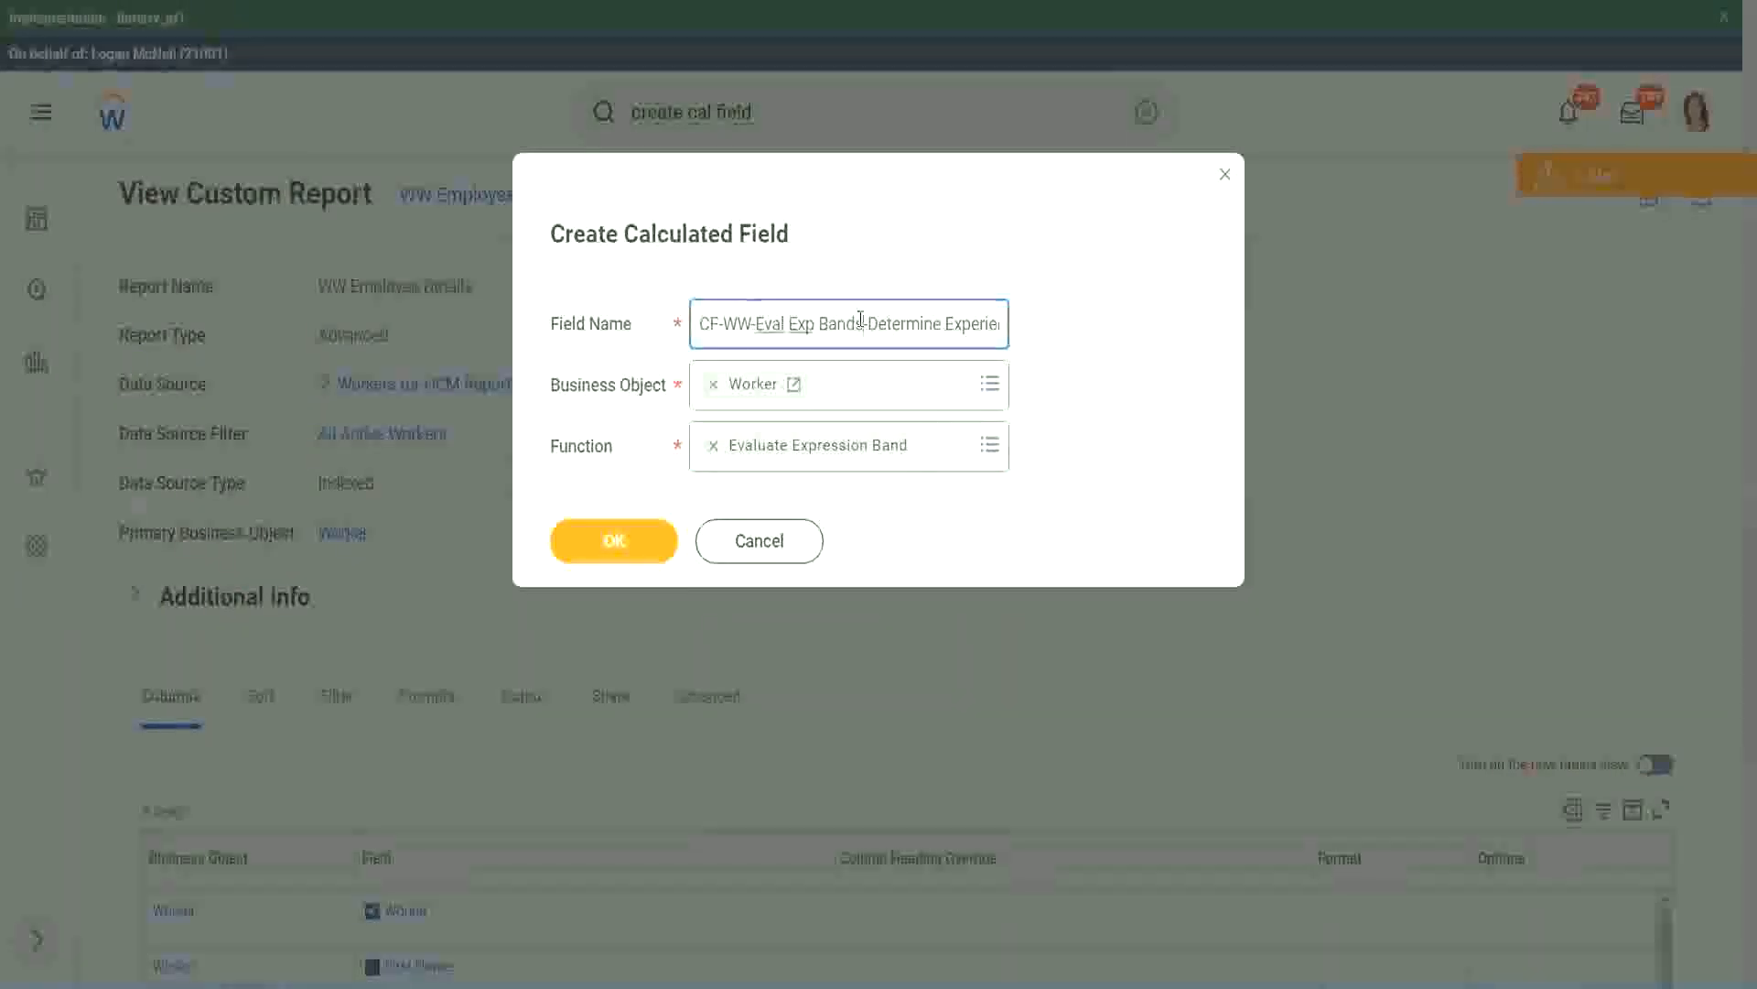
key("BackSpace")
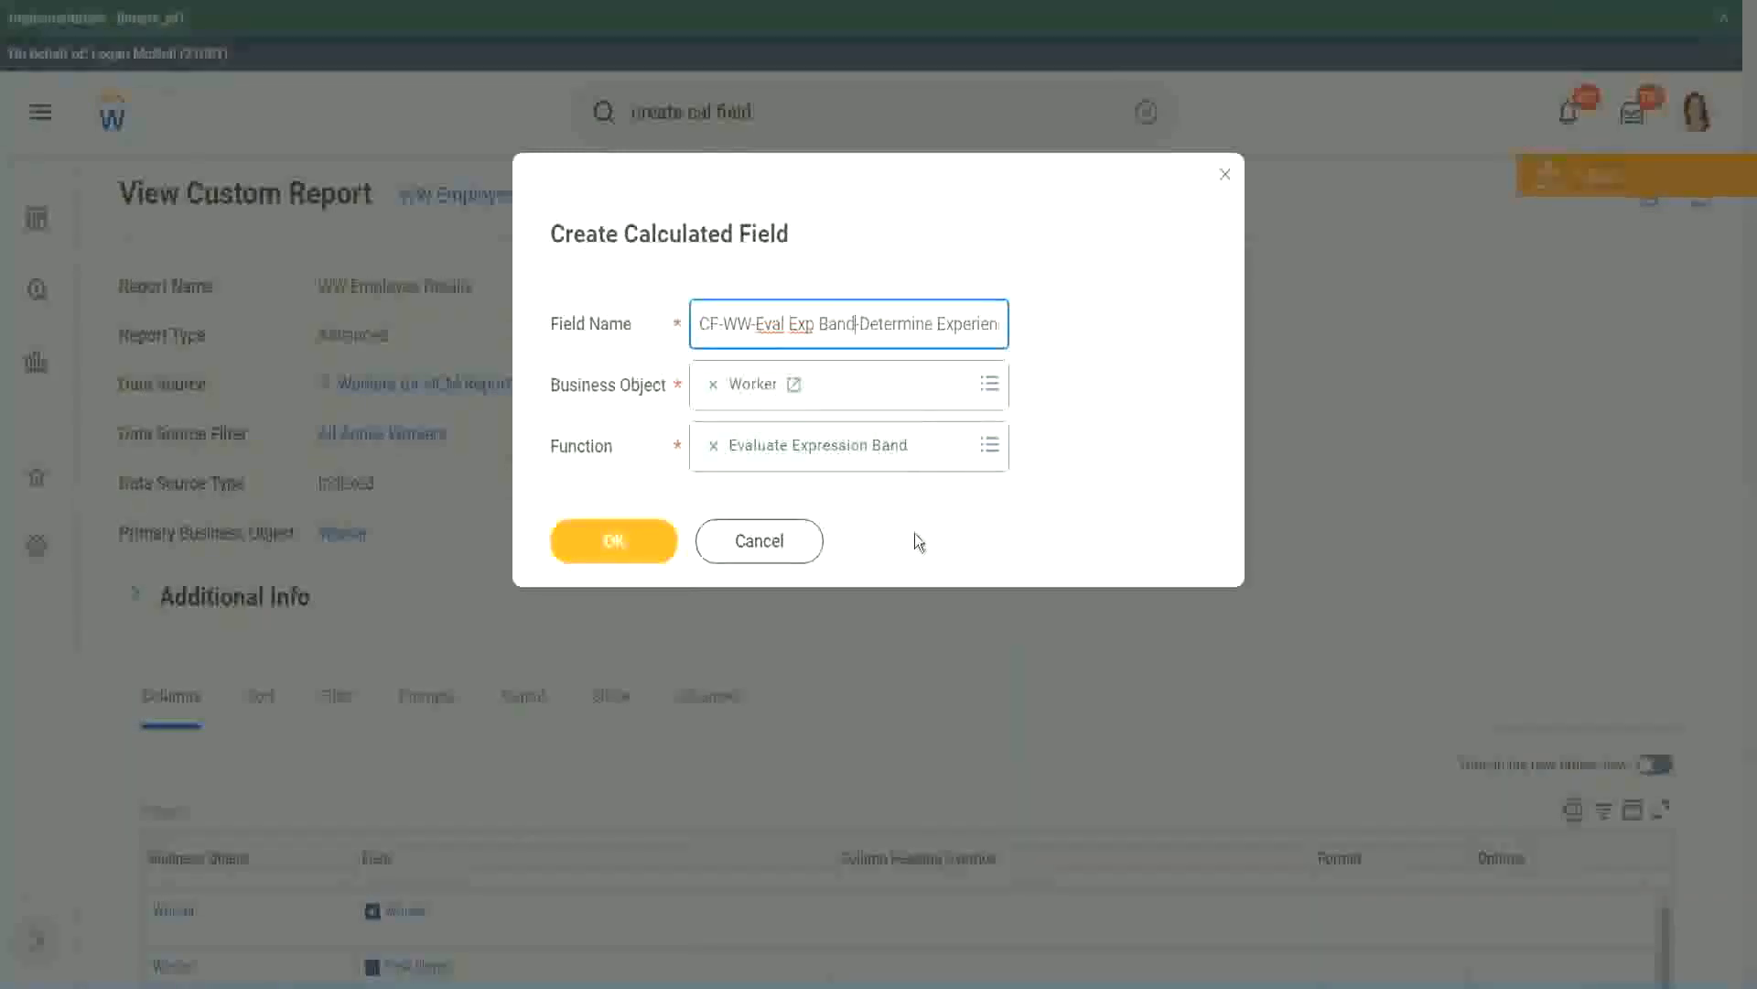
left_click(617, 543)
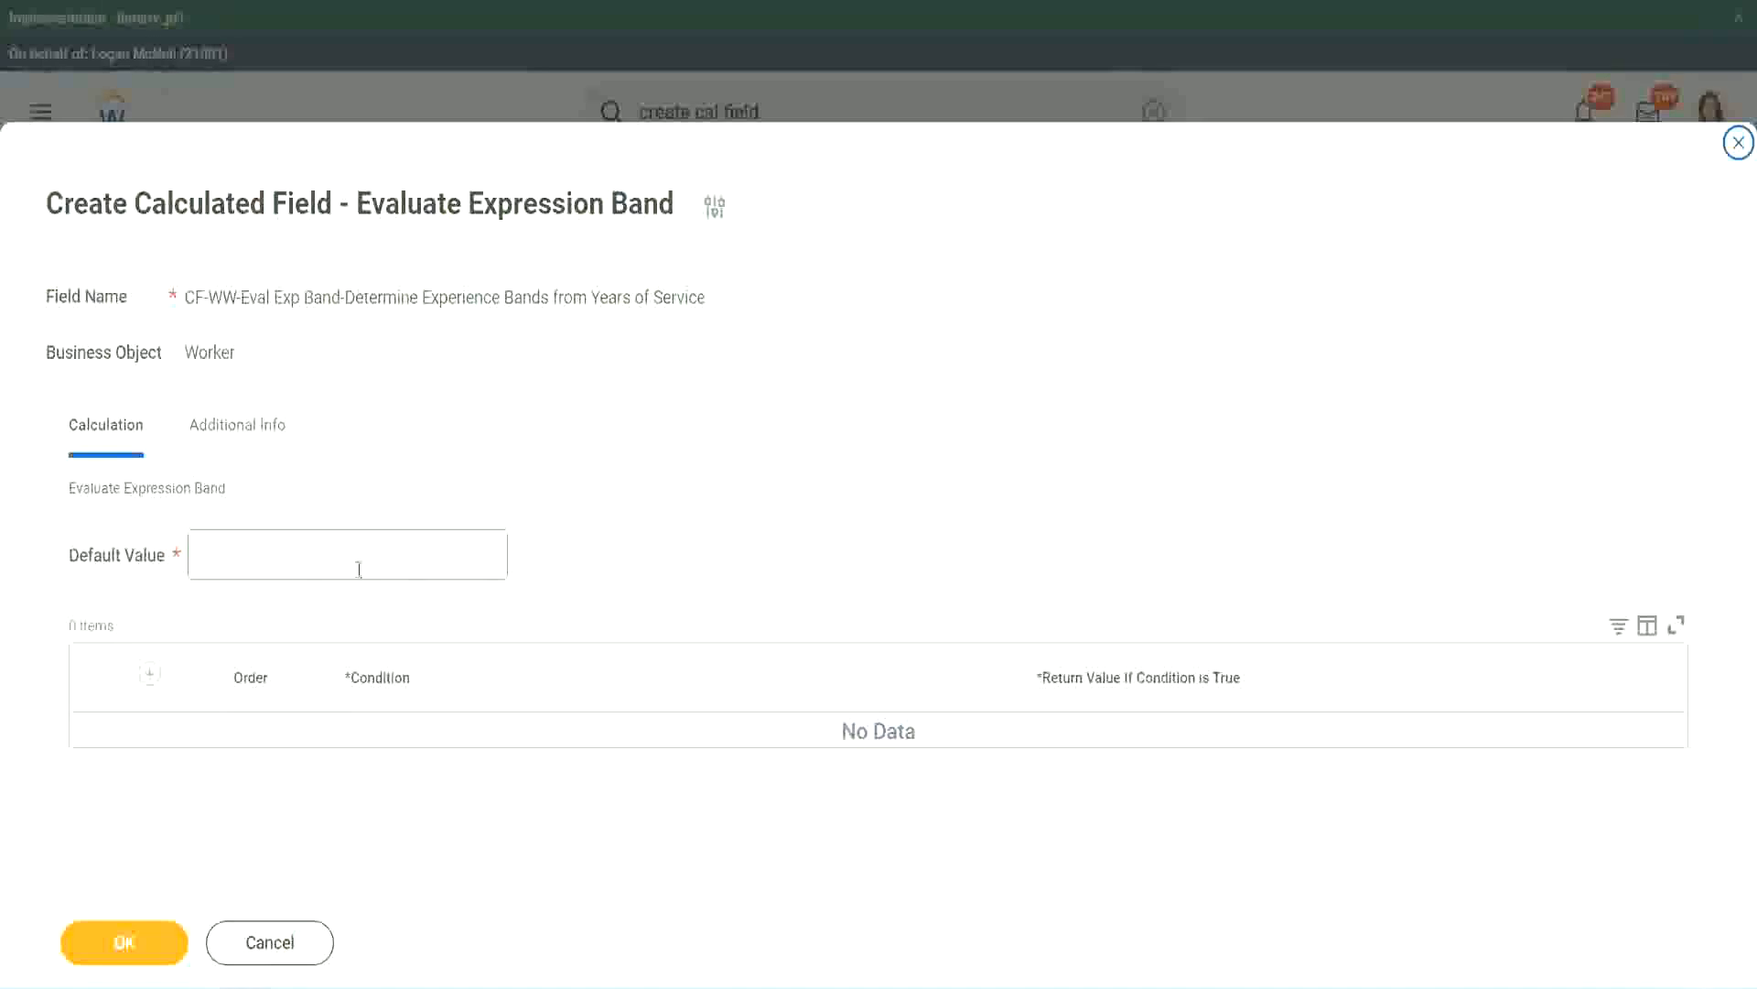
Set the default value to "-" and add the first condition row
left_click(254, 565)
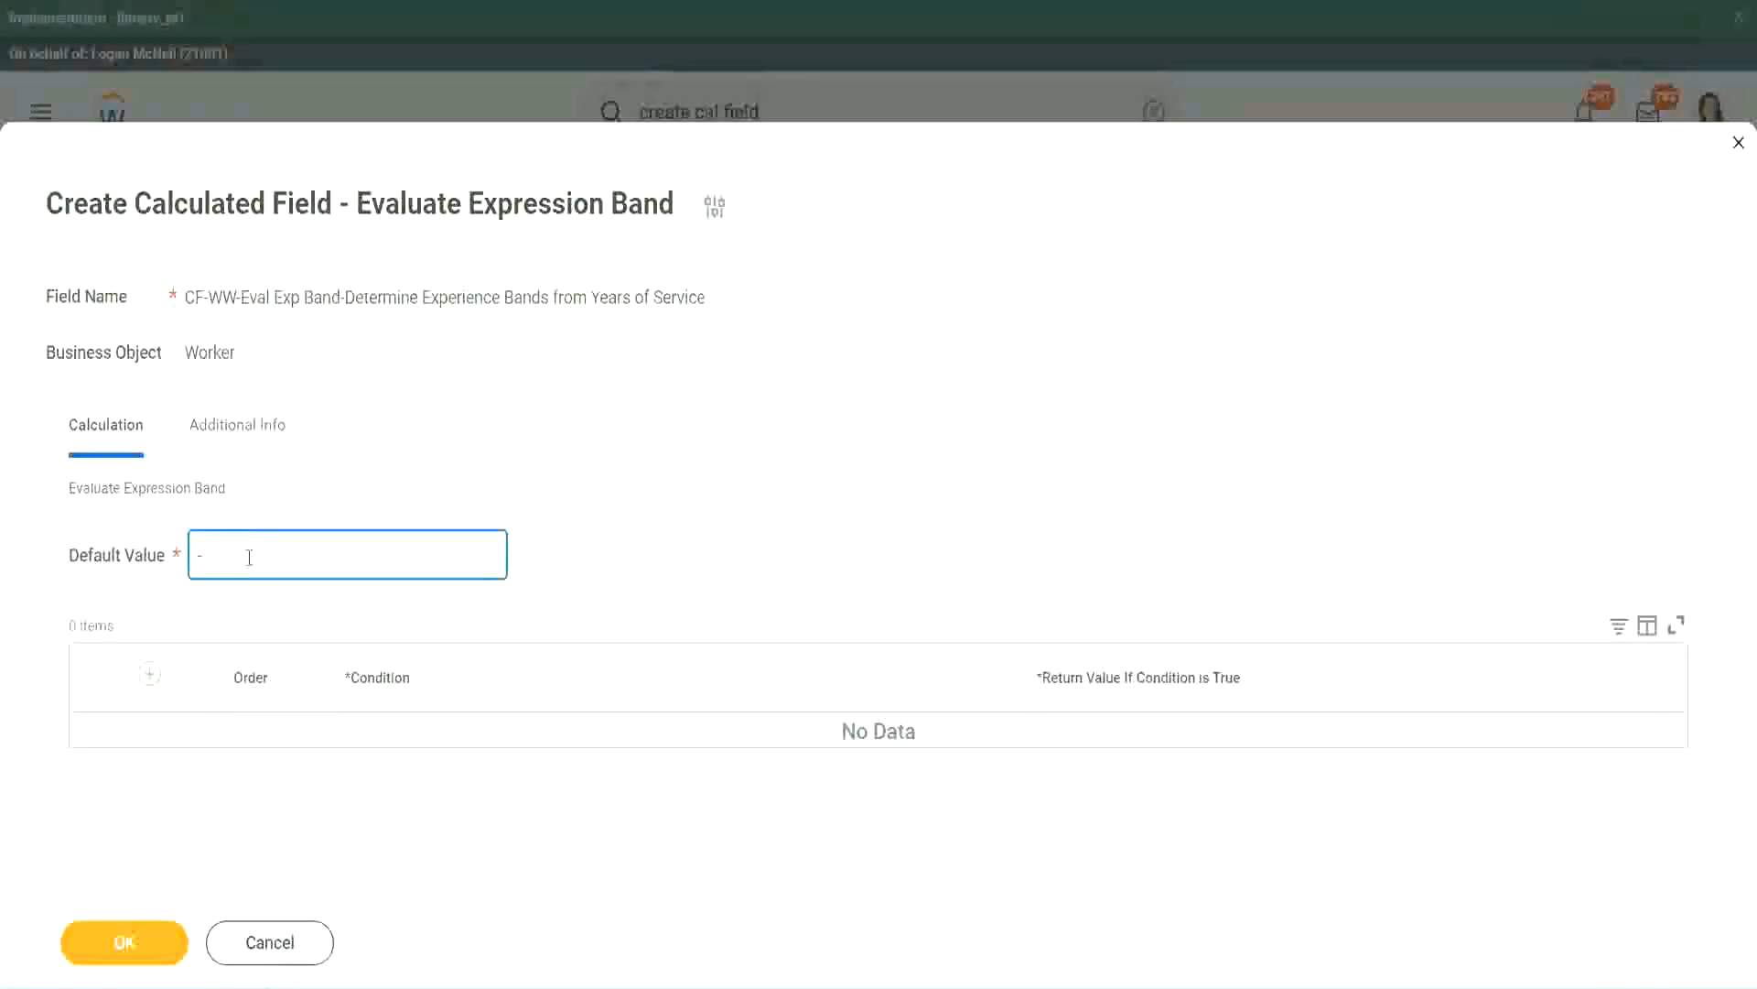
left_click(149, 674)
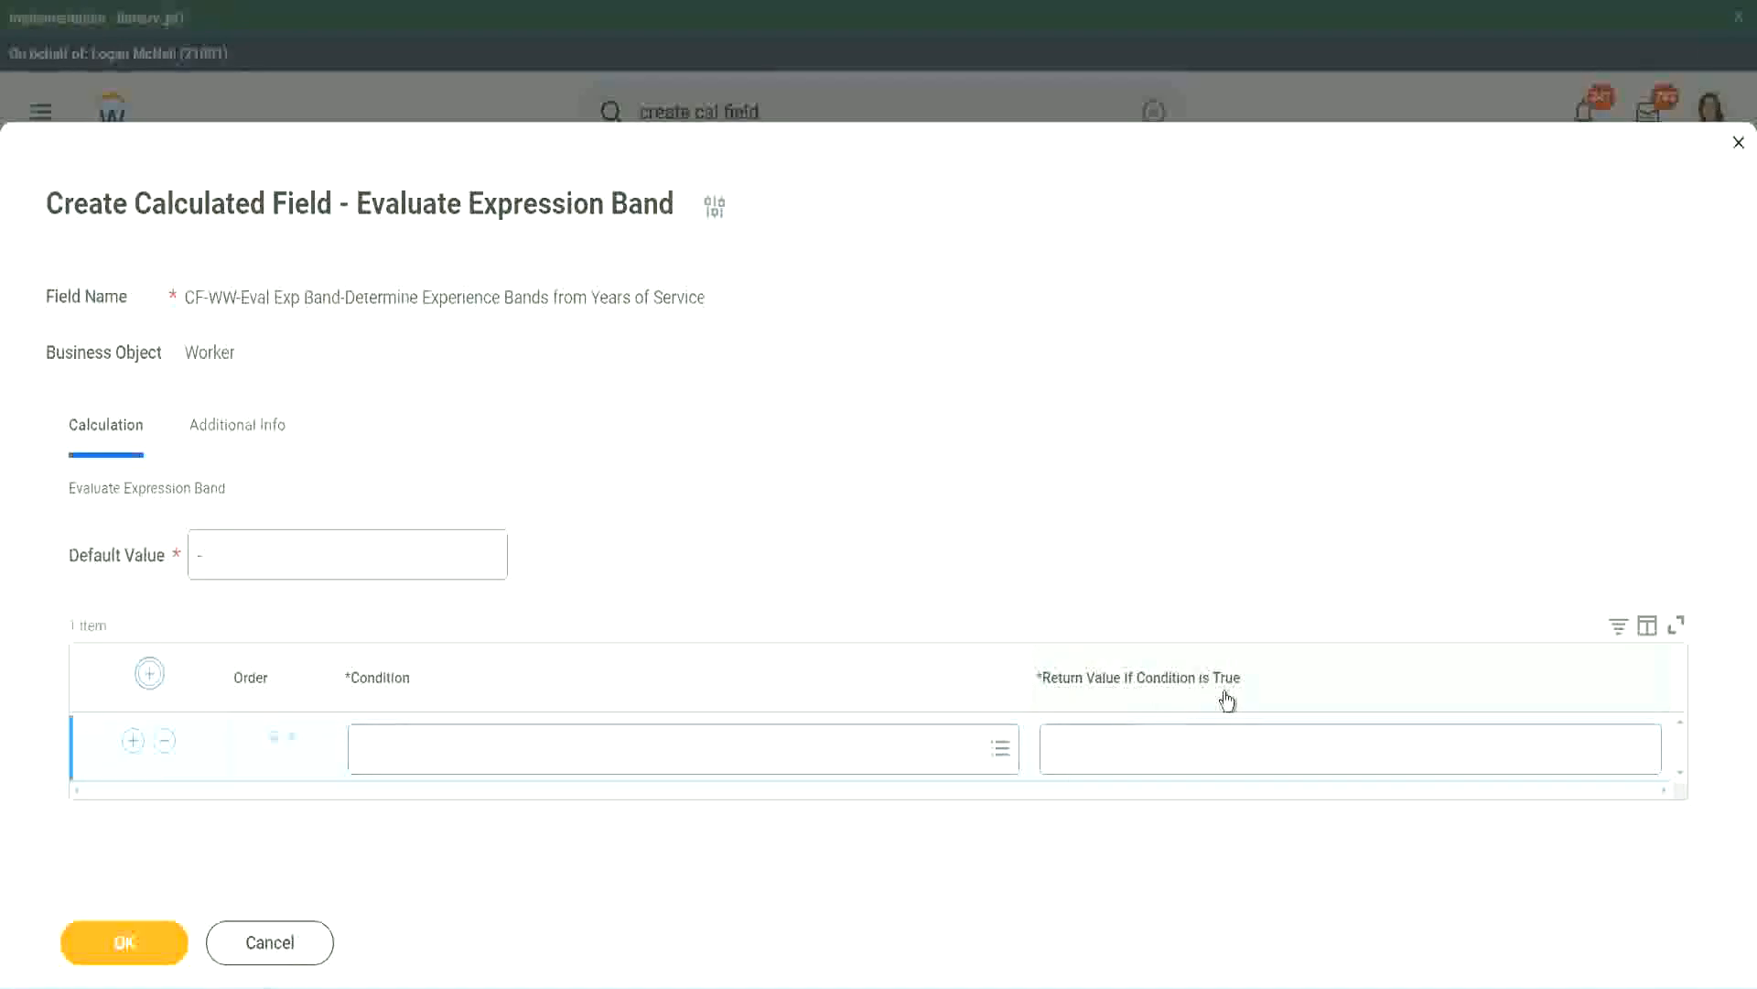
left_click(1144, 748)
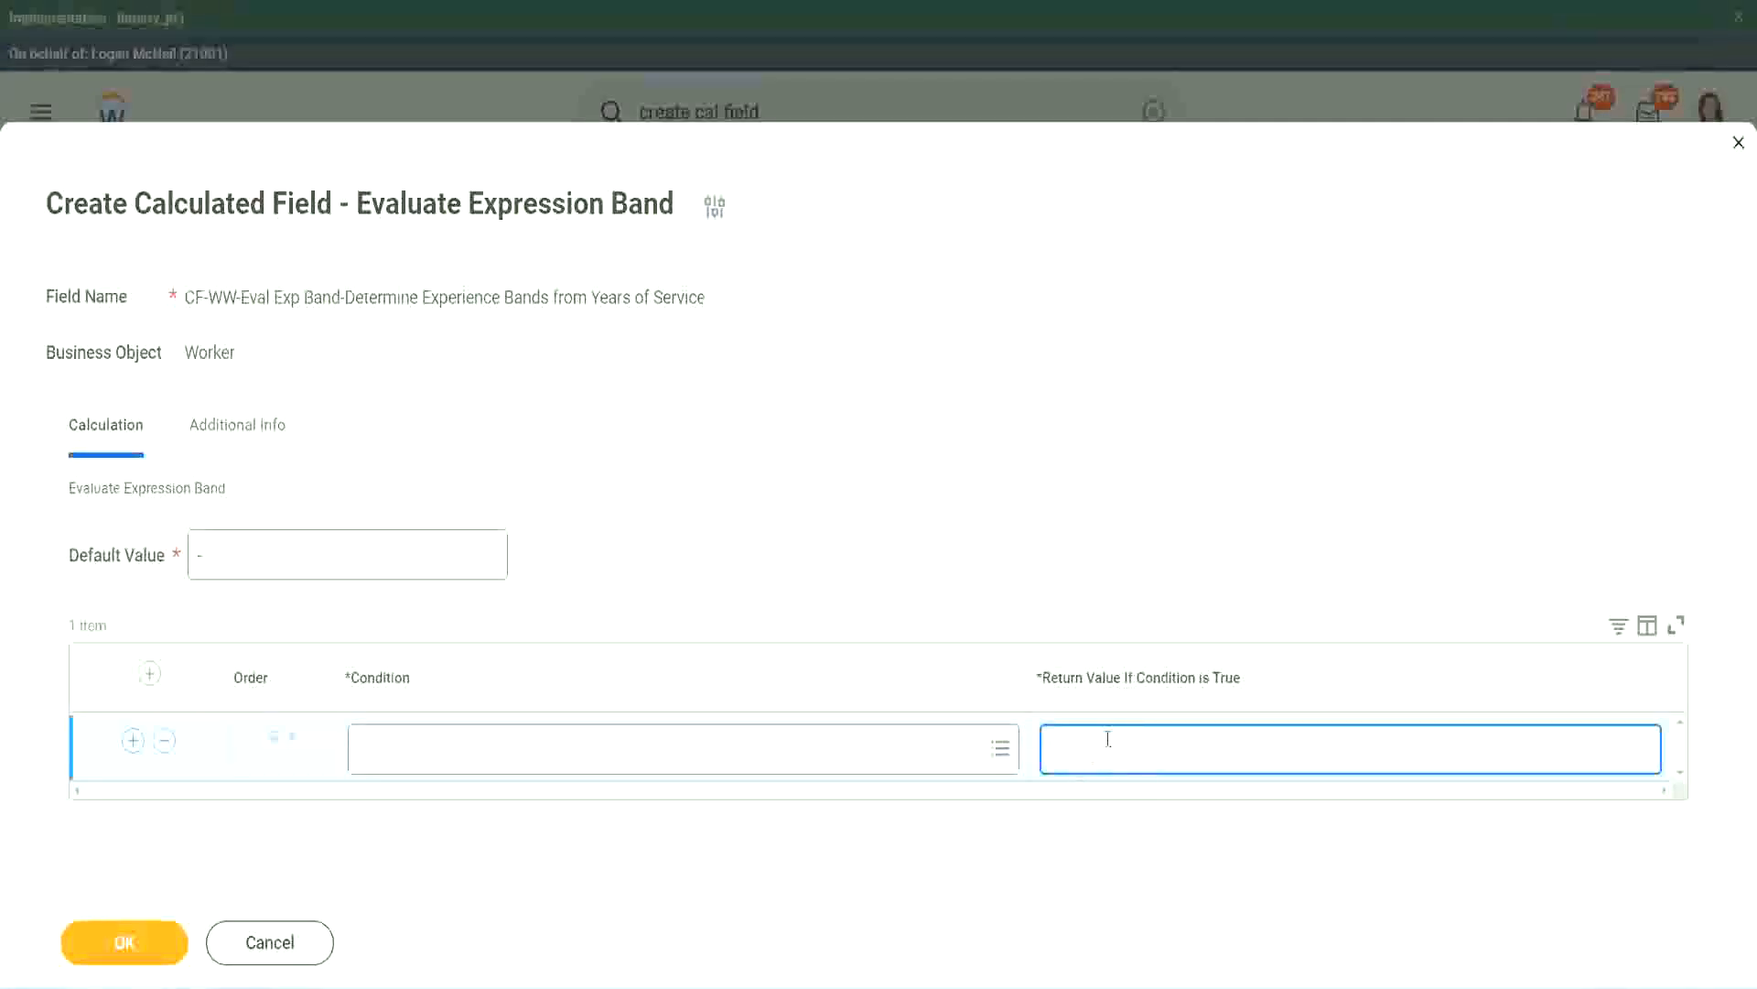
type("adkadjaidjaijdiaj")
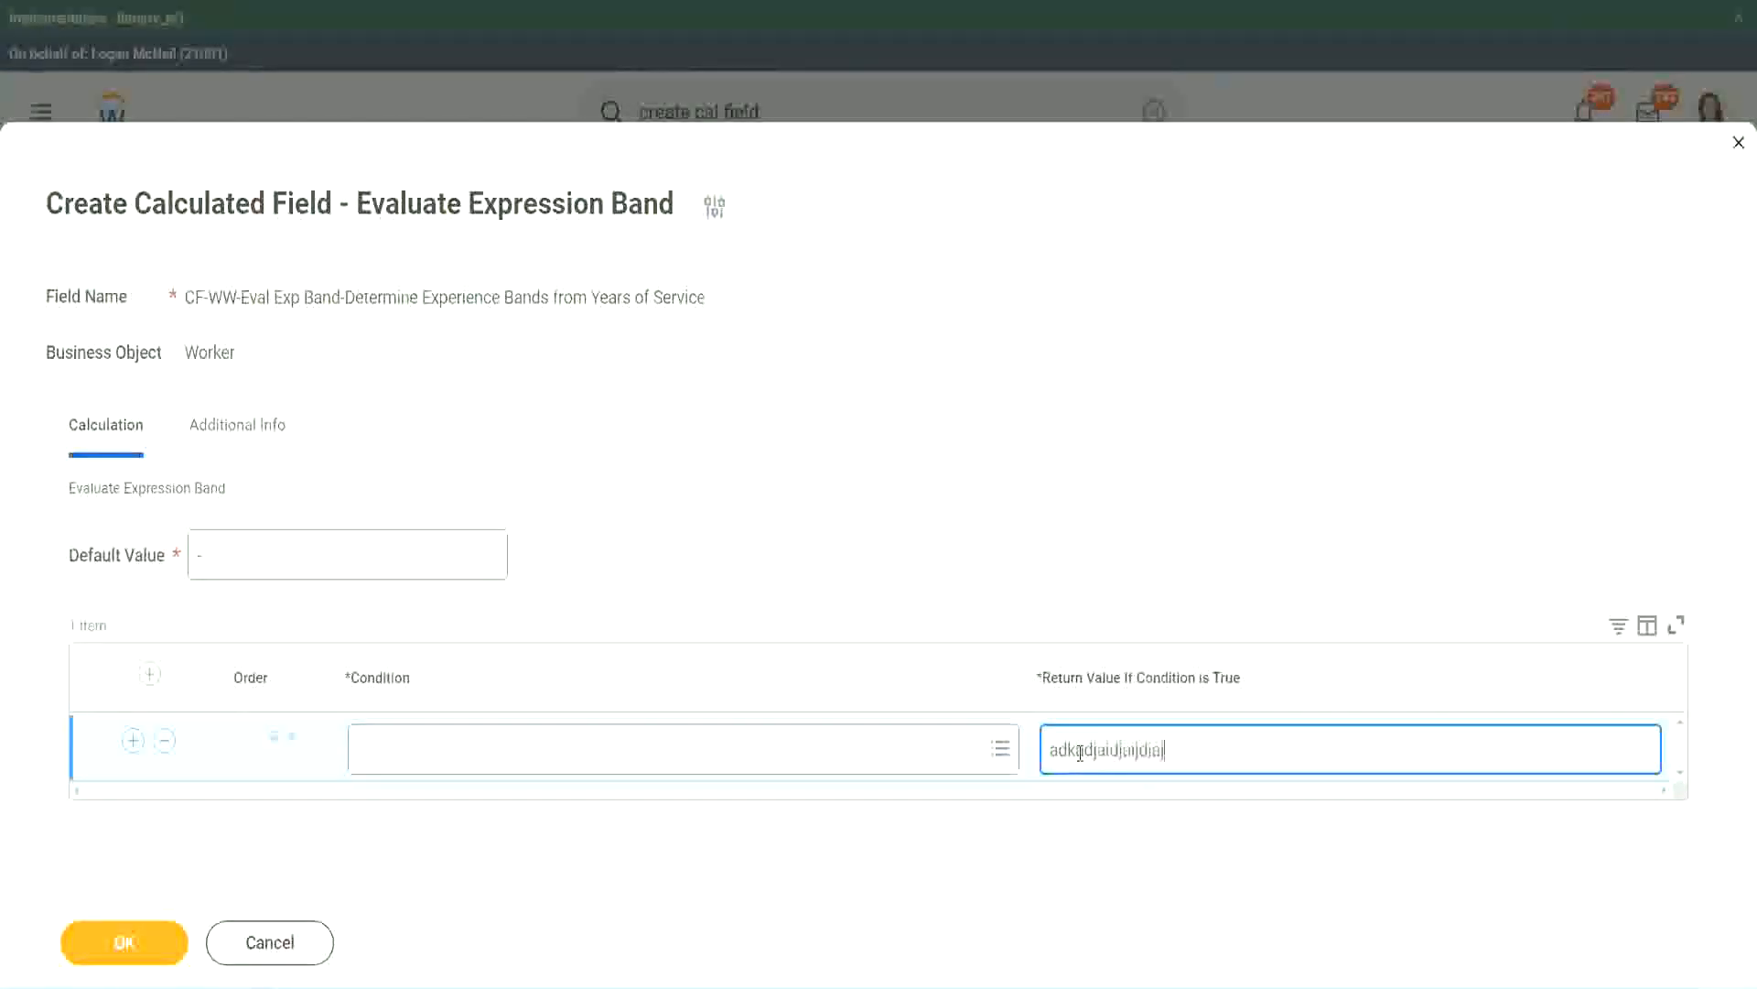
key("BackSpace")
key("BackSpace")
key("BackSpace")
key("BackSpace")
key("BackSpace")
key("BackSpace")
key("BackSpace")
key("BackSpace")
key("BackSpace")
key("BackSpace")
key("BackSpace")
key("BackSpace")
key("BackSpace")
key("BackSpace")
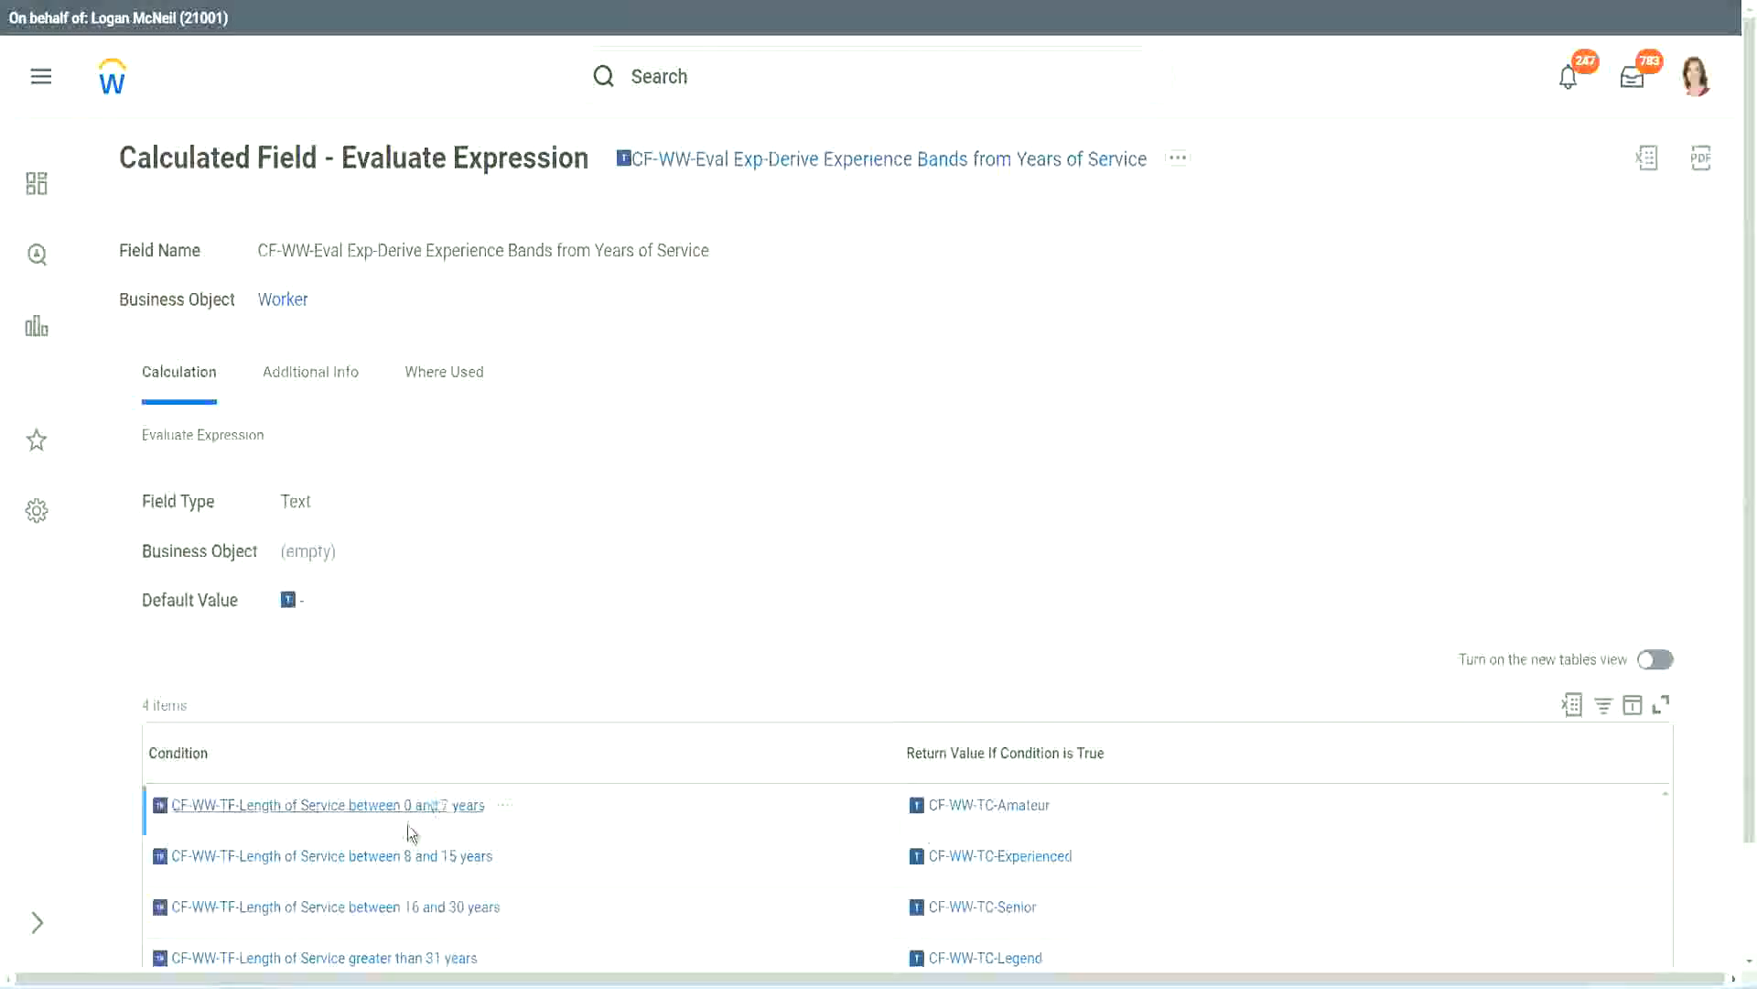
Copy CF-WW-TF-Length of Service between 0 and 7 years from the existing field into the first row's condition, with return value Amateur
right_click(405, 817)
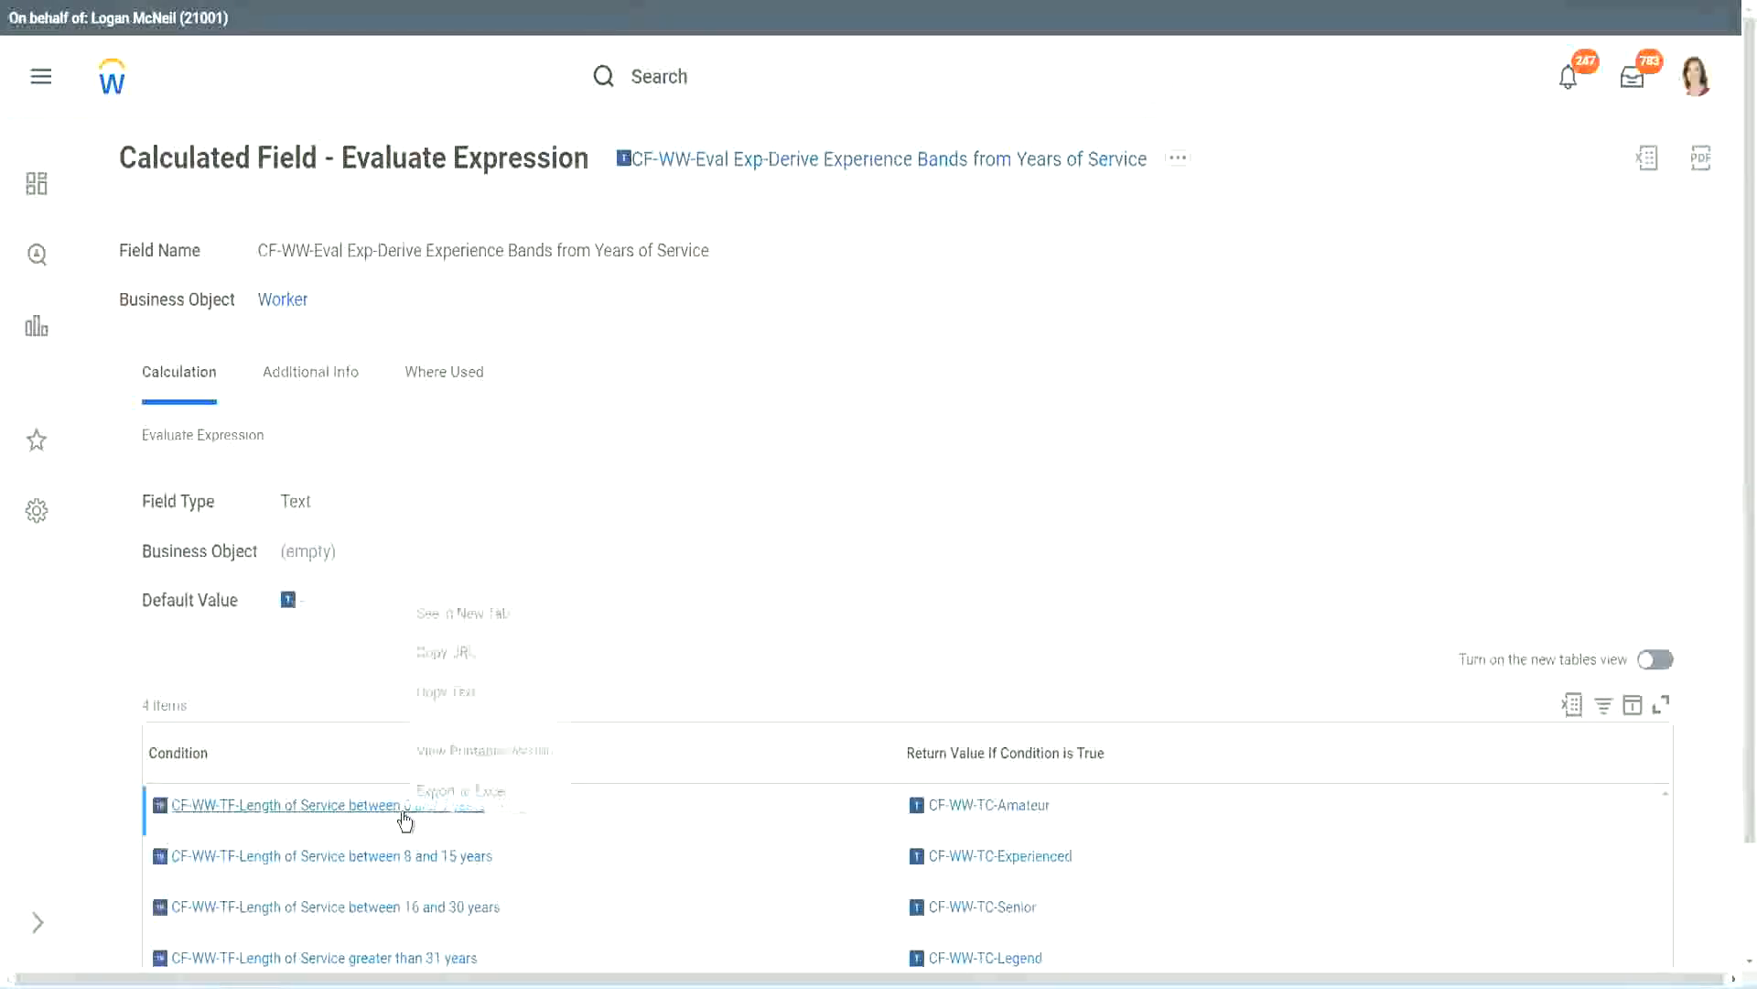
left_click(477, 693)
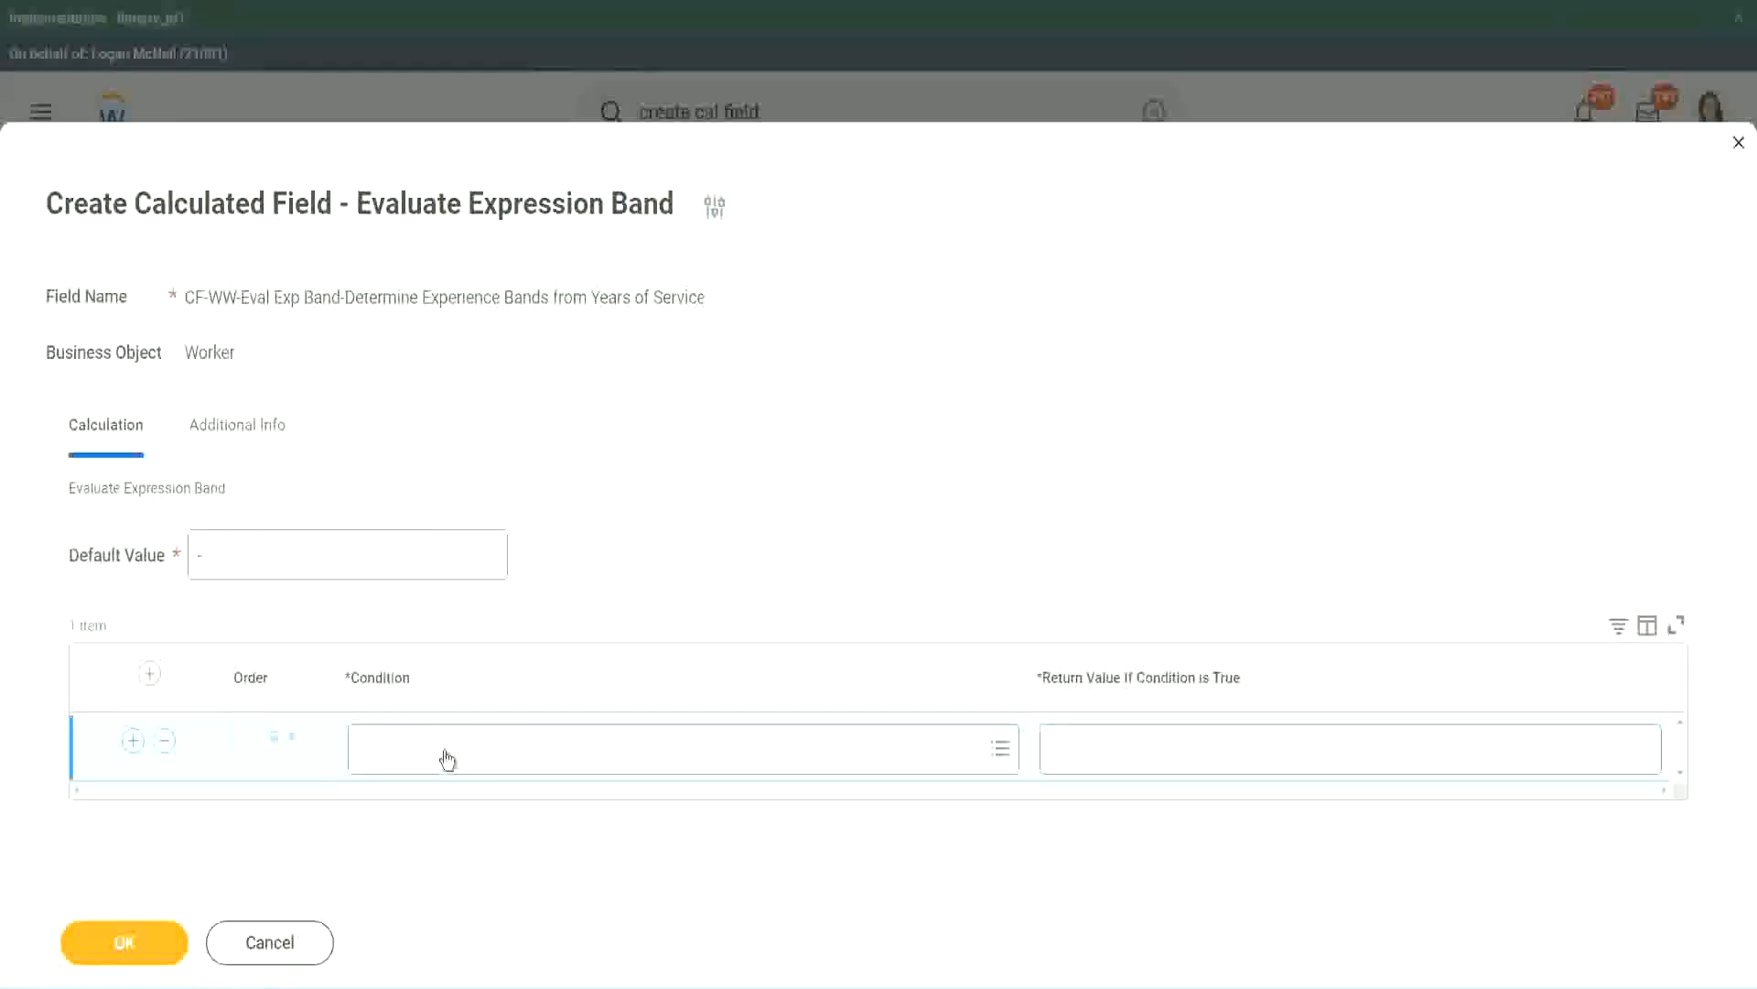
left_click(444, 757)
type("CF-WW-TF-Length of Service between 0 and 7 years")
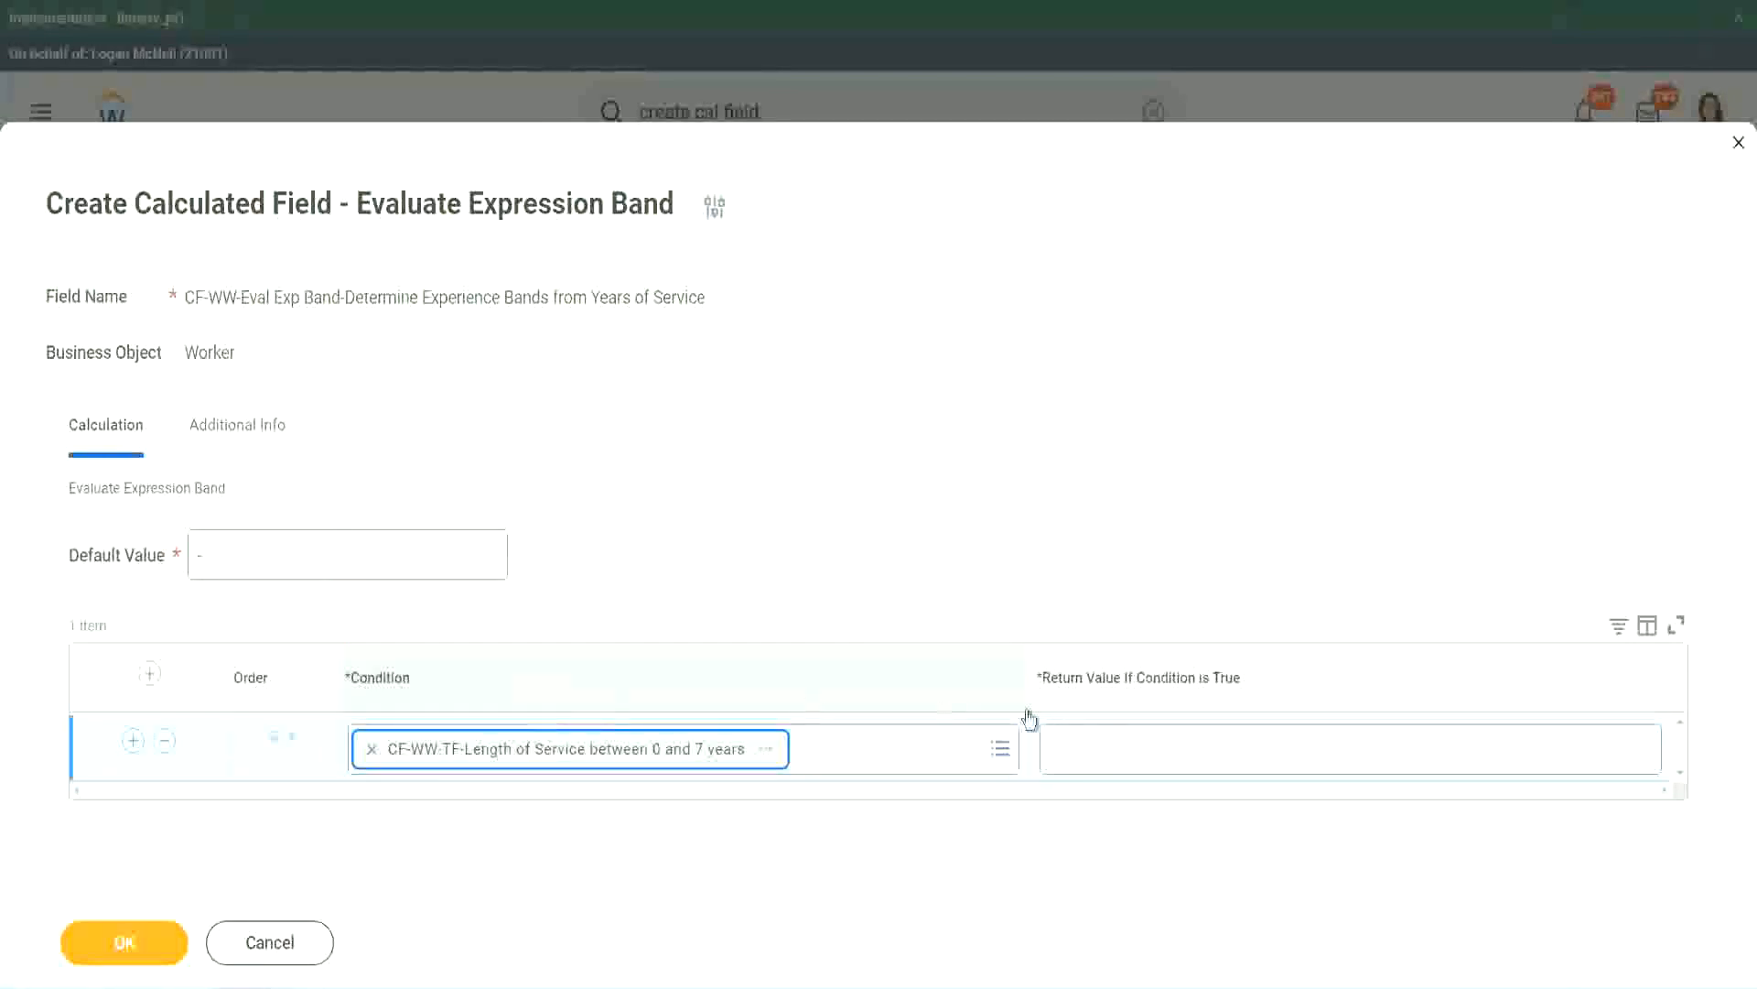
left_click(1111, 732)
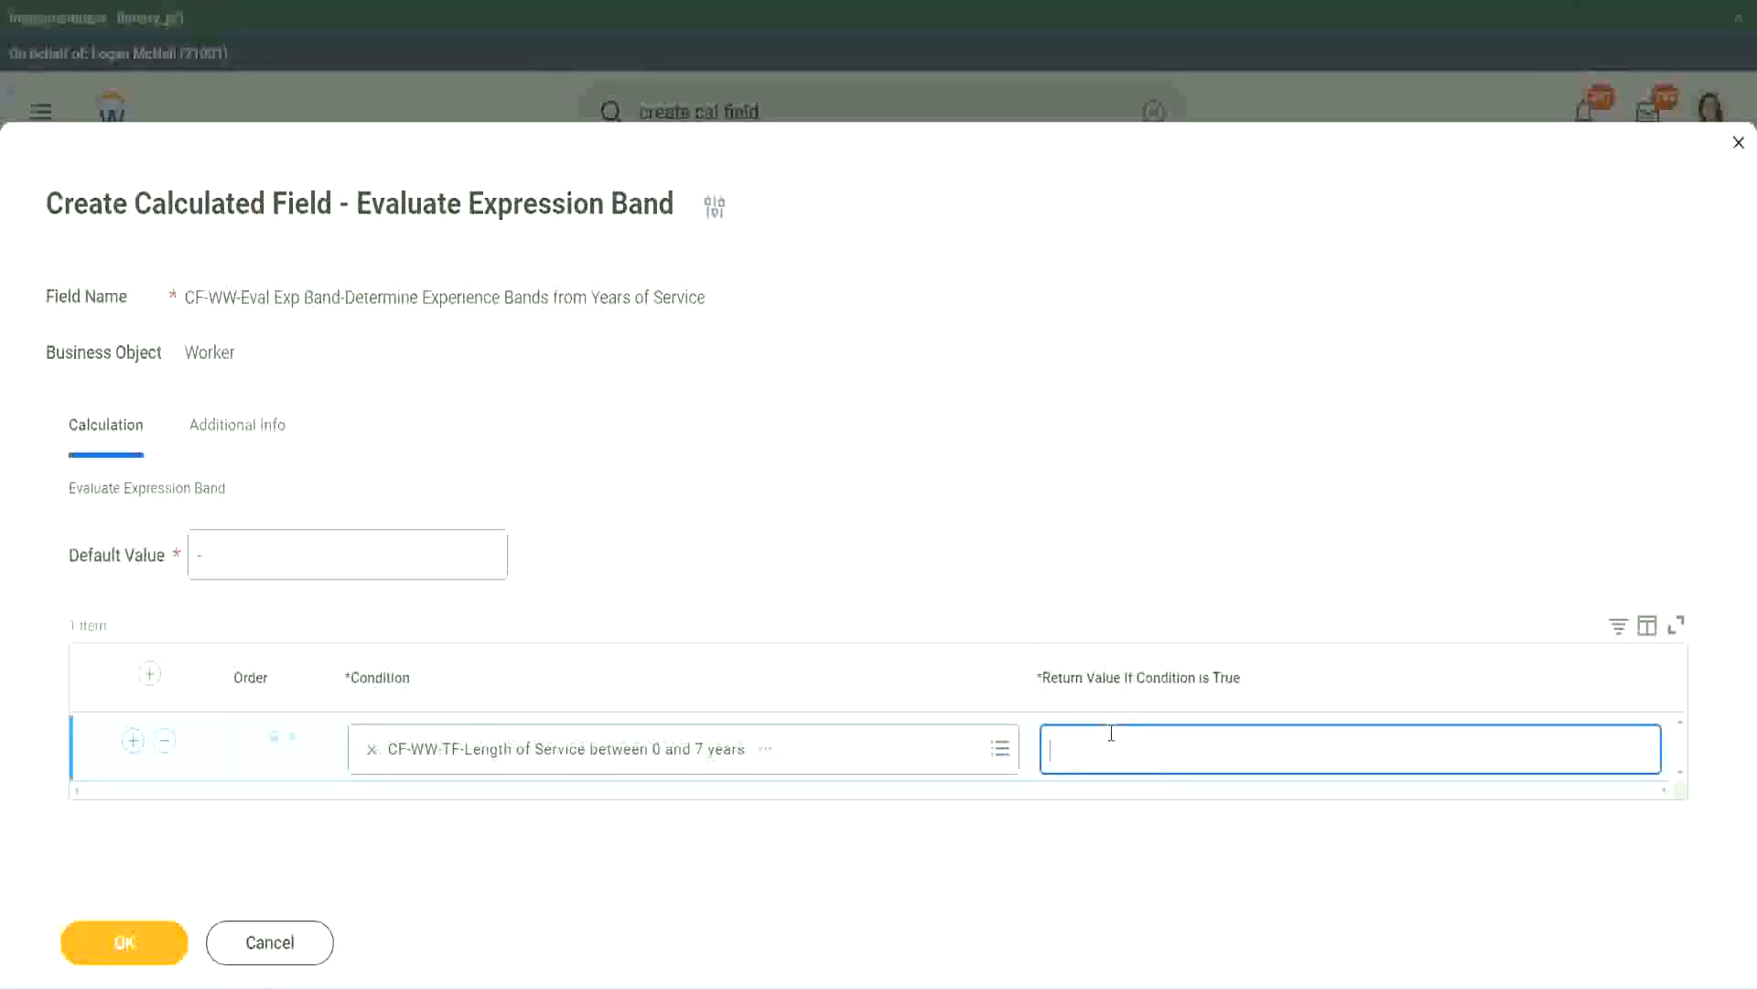
type("Amateur")
Add three more empty condition rows below the Amateur row
left_click(132, 740)
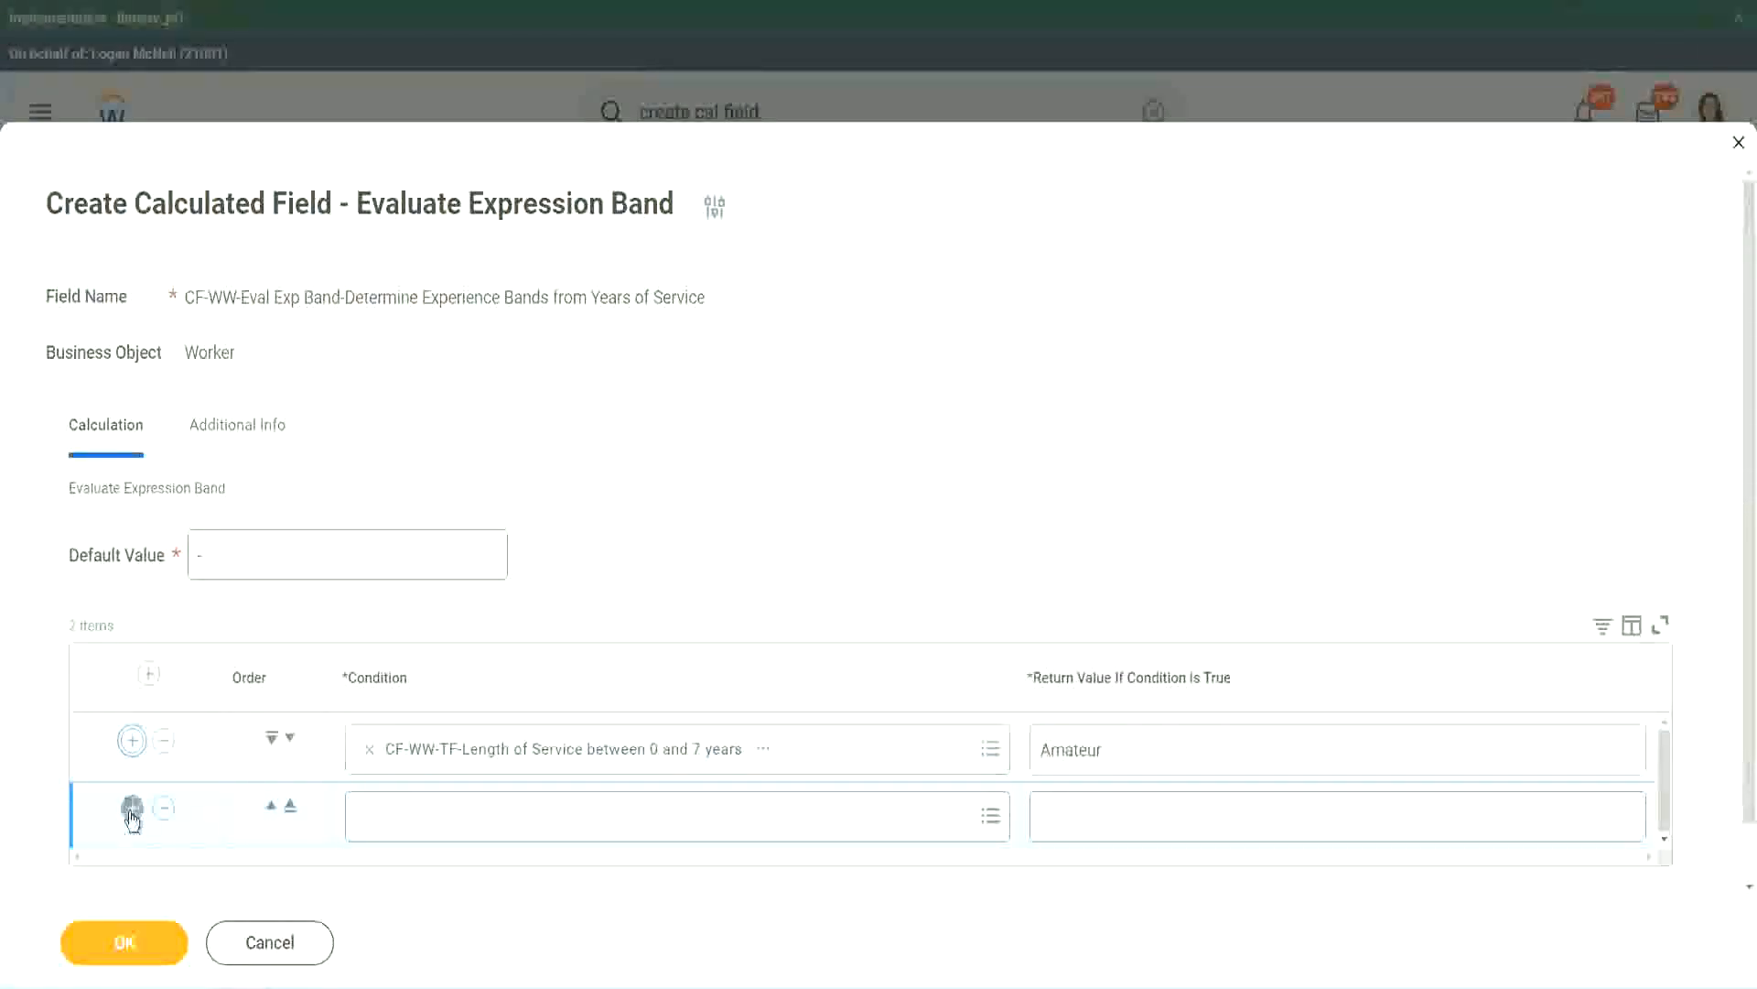
left_click(133, 806)
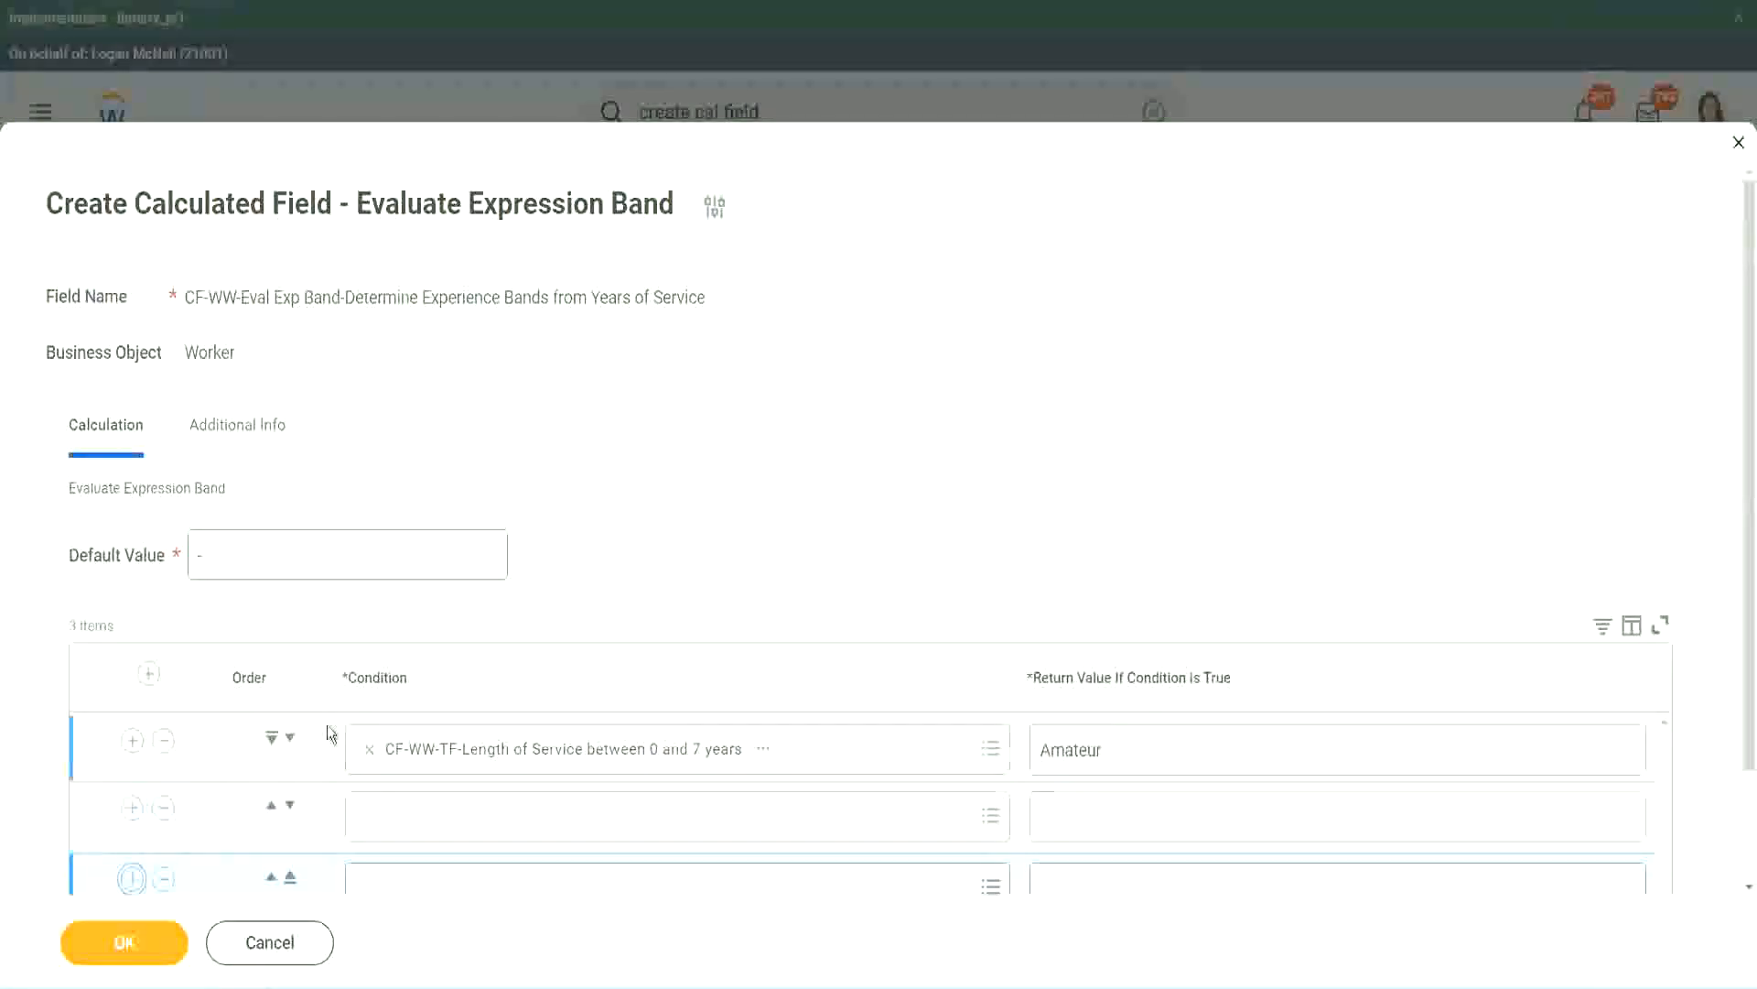
scroll(327, 728, "down", 2)
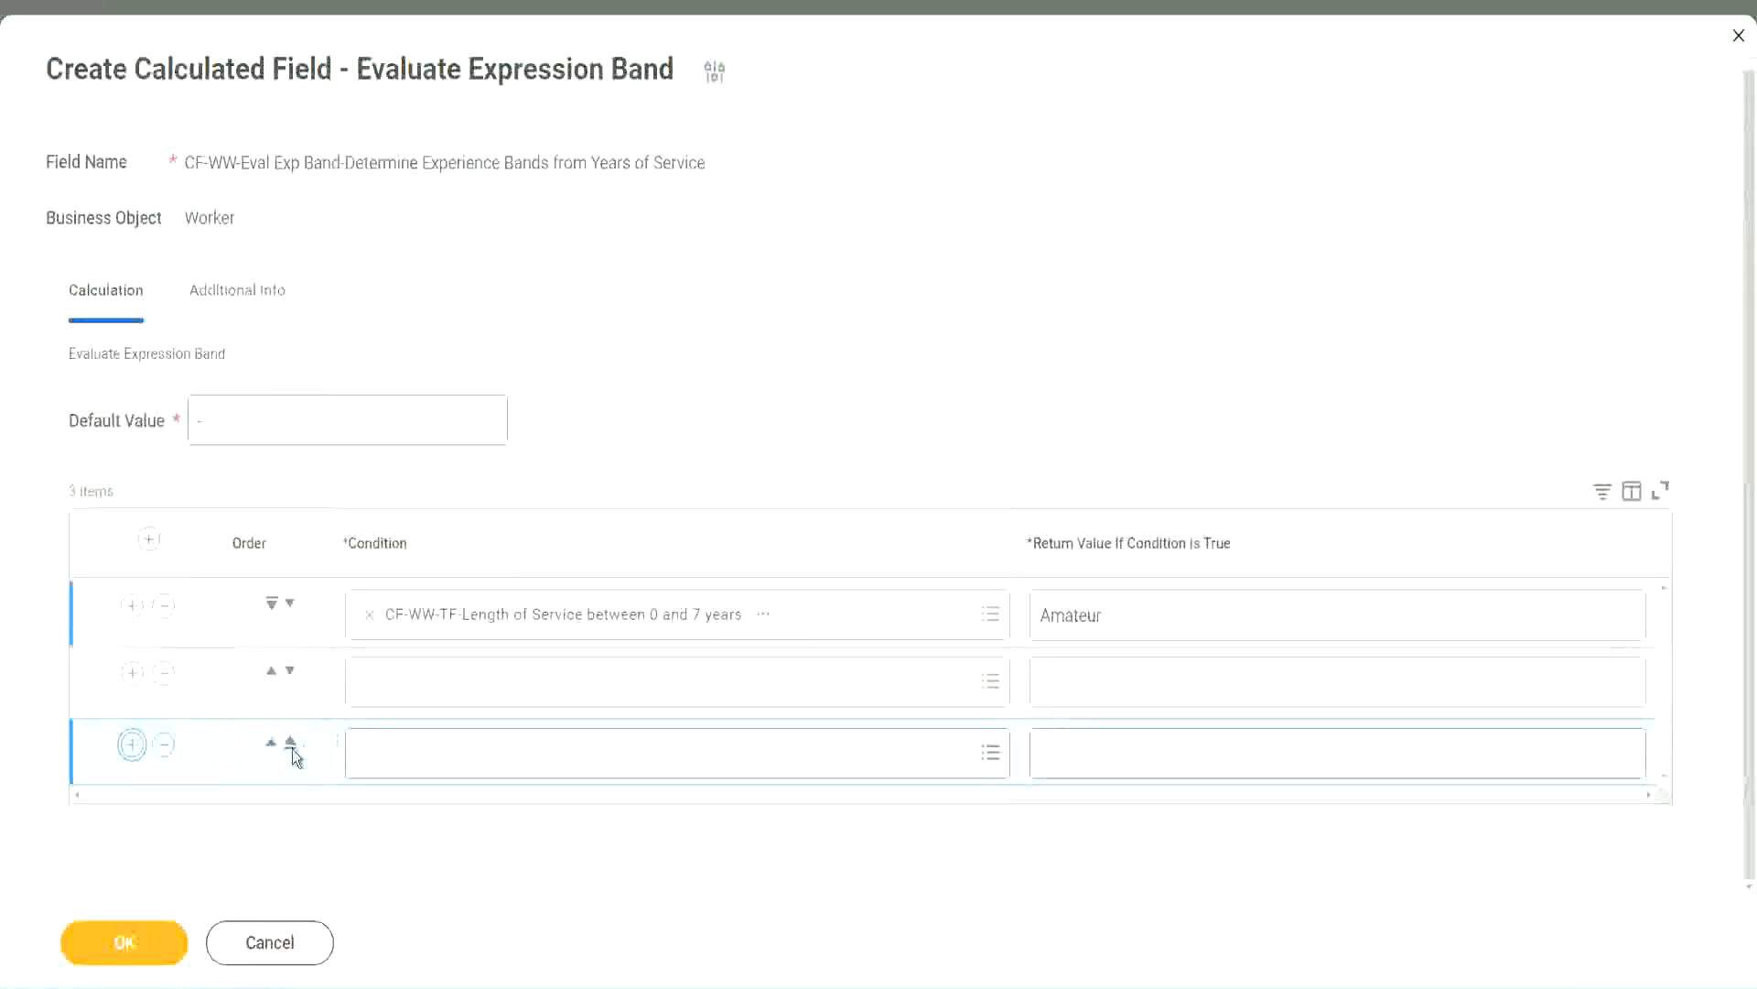
left_click(133, 744)
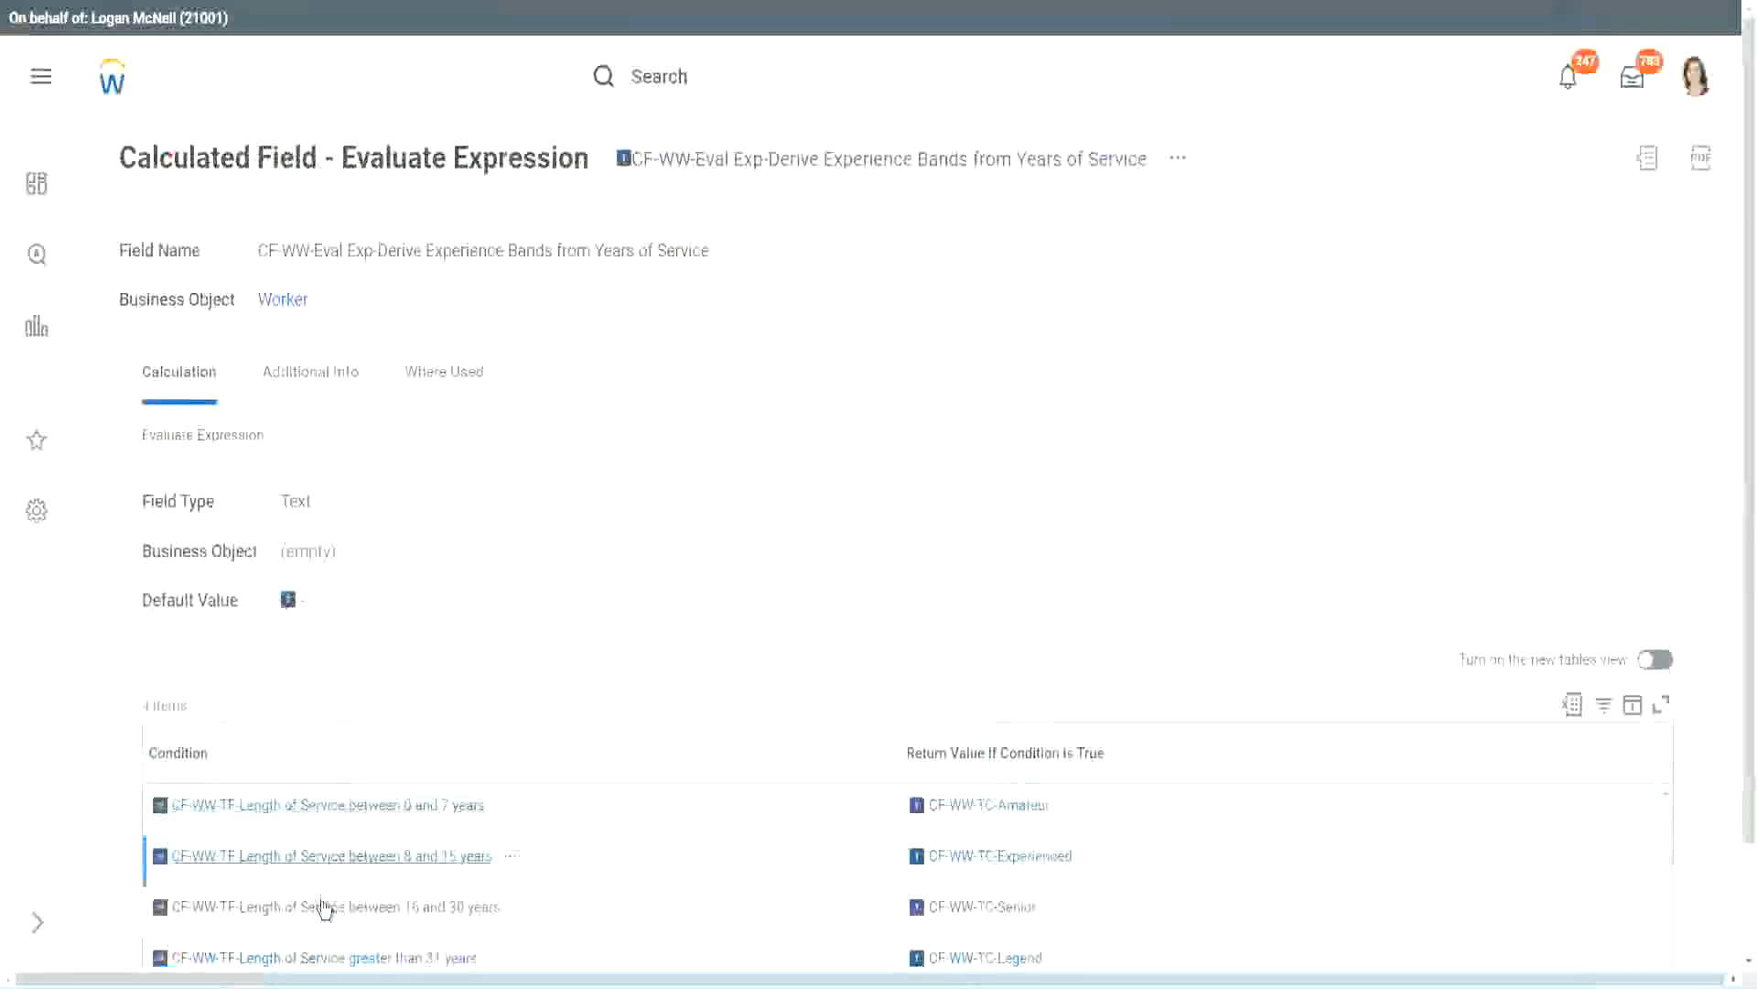
Copy the condition CF-WW-TF-Length of Service between 16 and 30 years into the second row and move that row down to third place
right_click(320, 906)
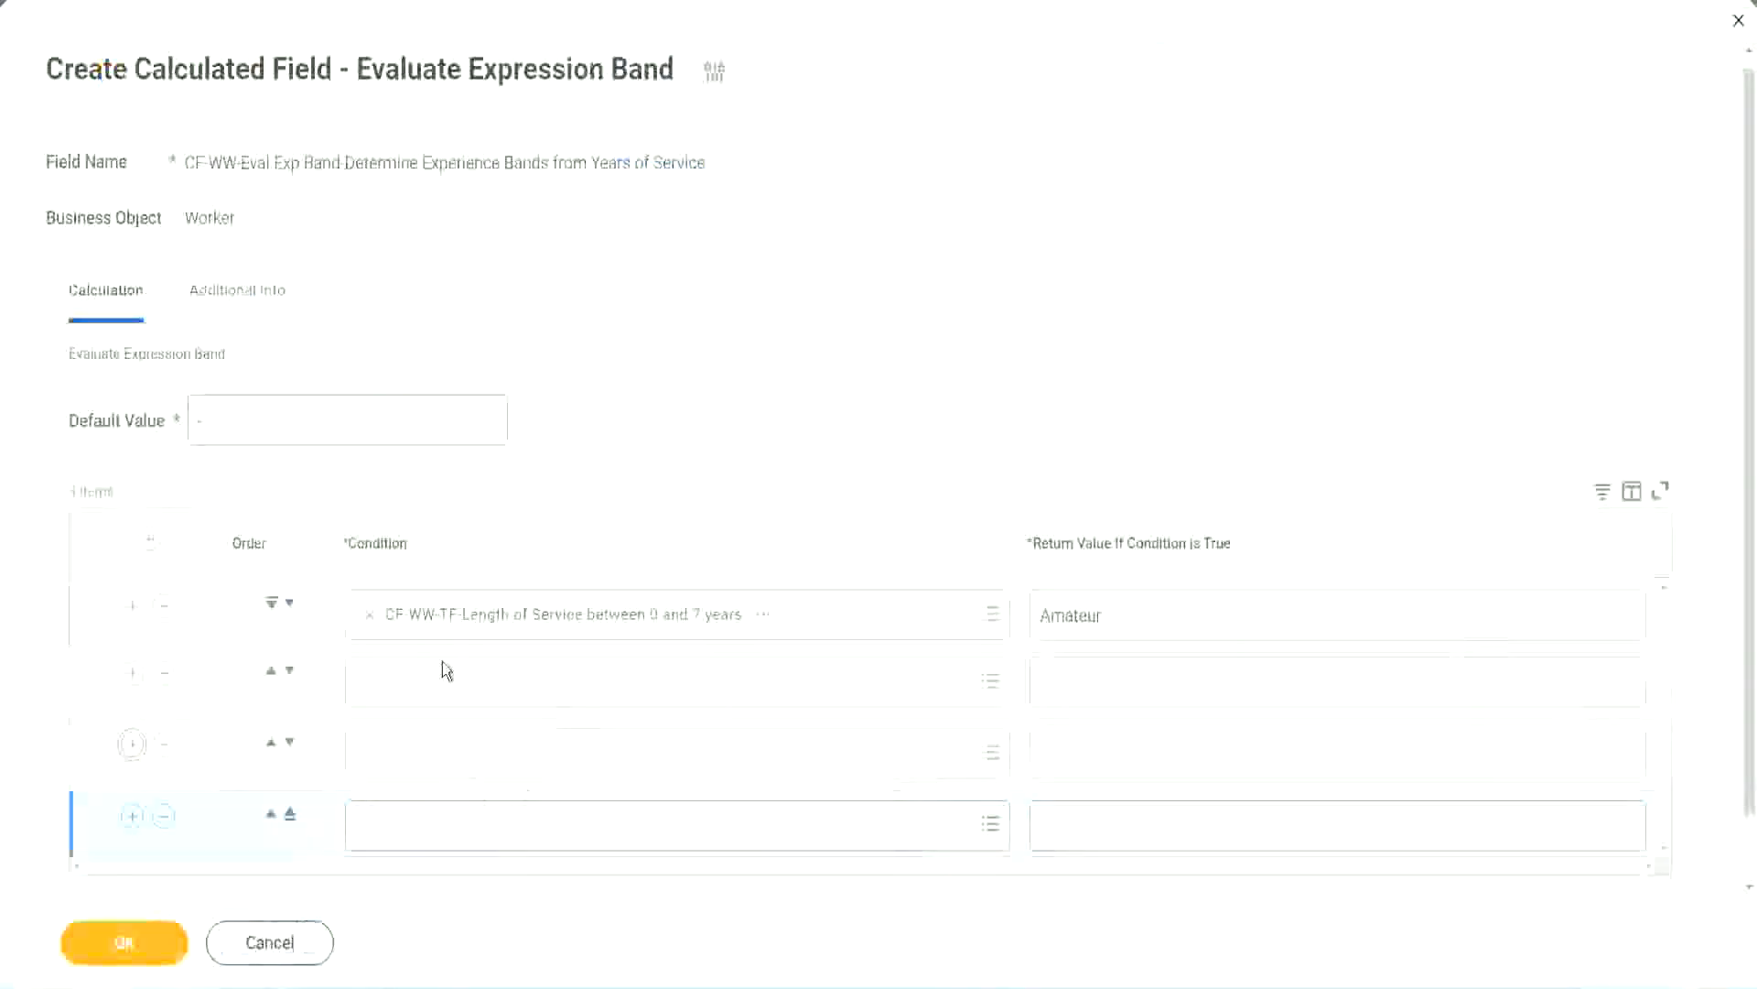
left_click(447, 677)
type("CF-WW-TF-Length of Service between 16 and 30 years")
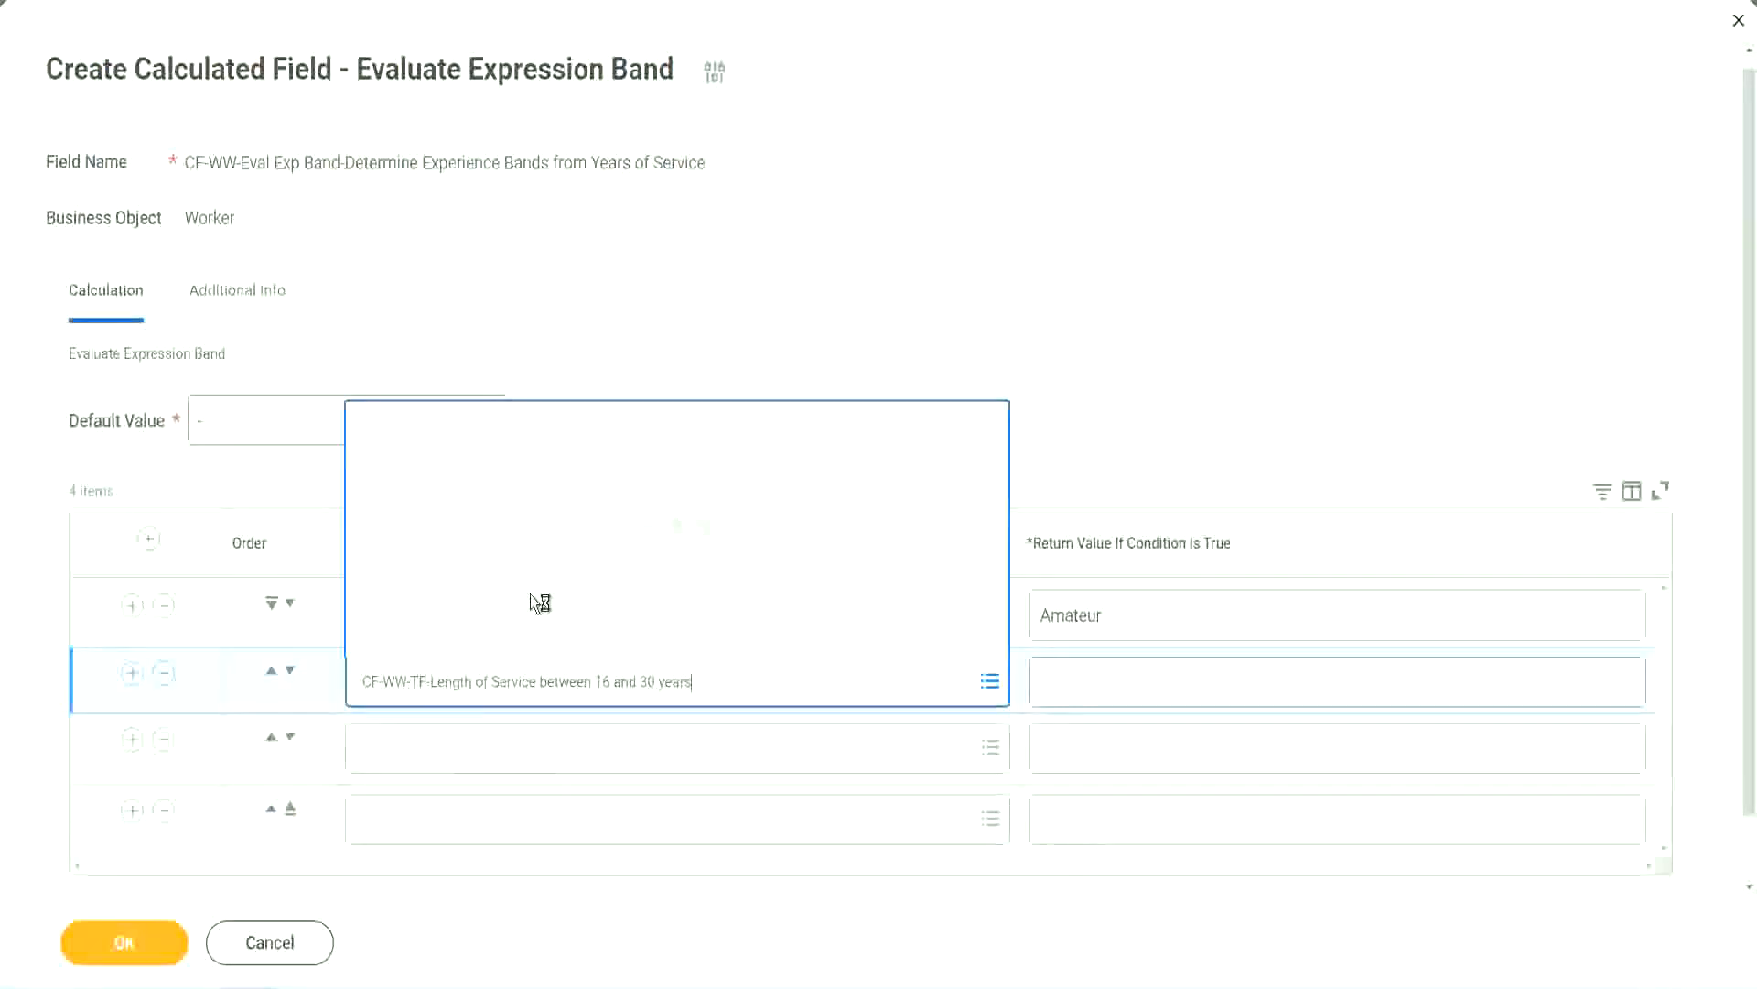
left_click(289, 671)
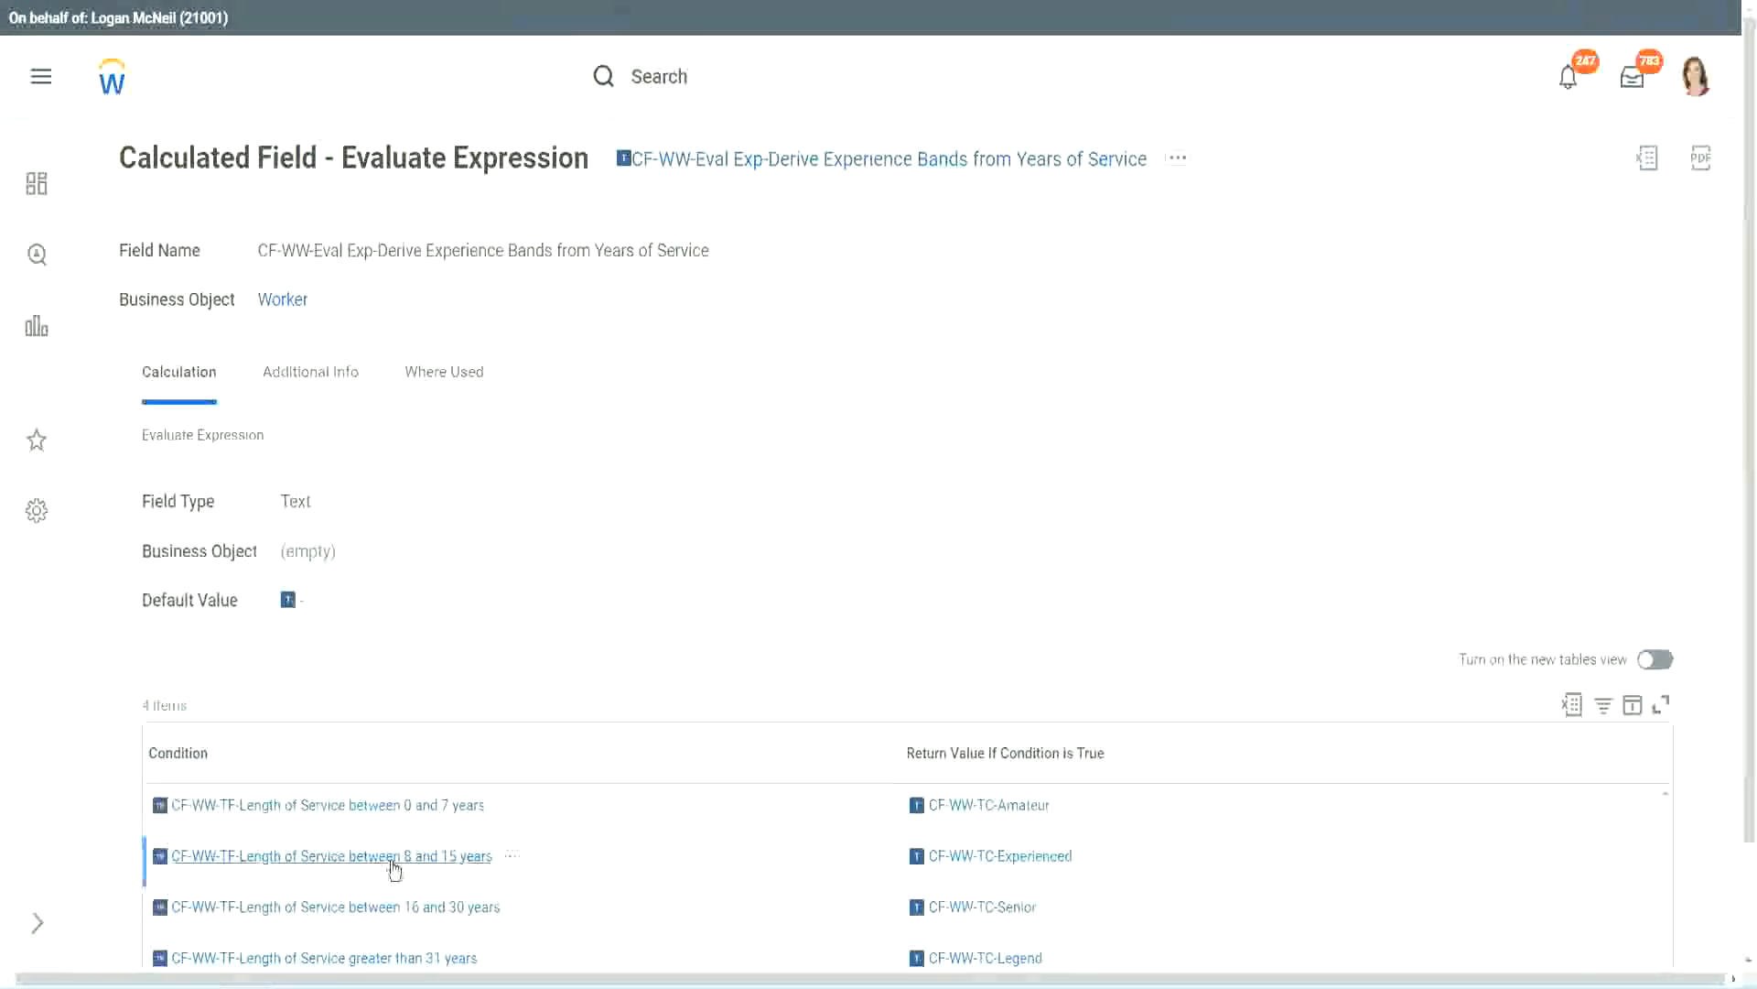
Copy the condition CF-WW-TF-Length of Service between 8 and 15 years from the existing field into the empty second row
right_click(395, 869)
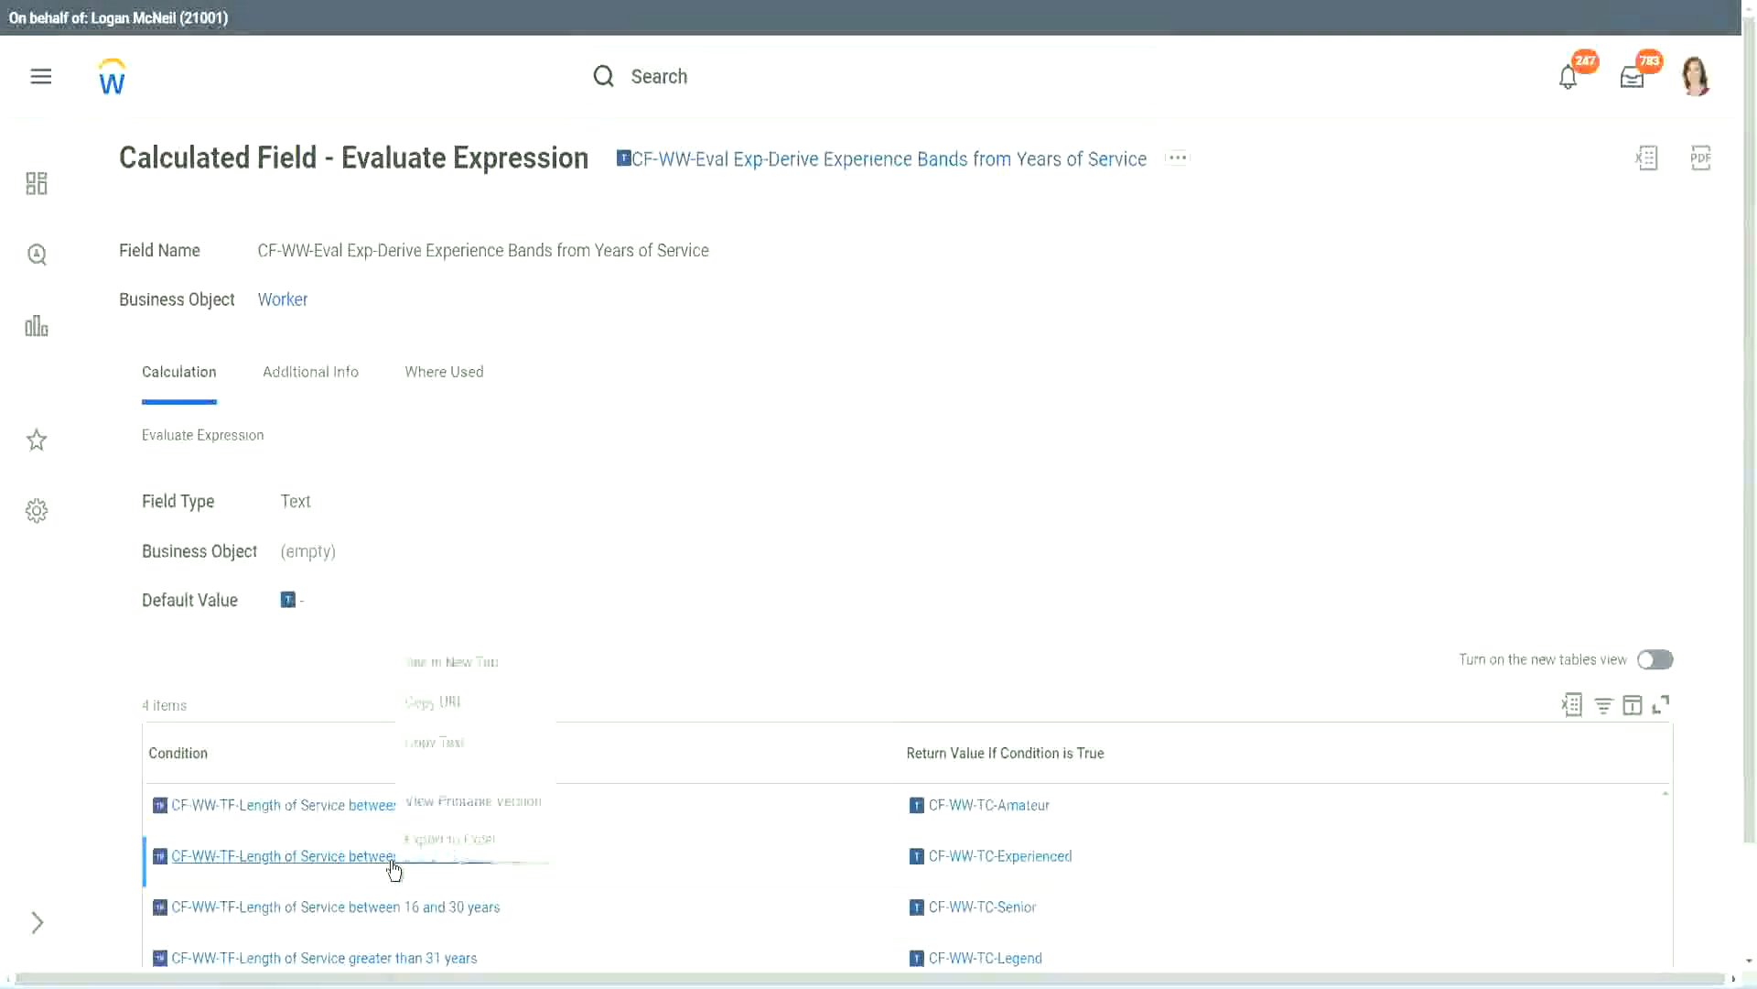
left_click(451, 753)
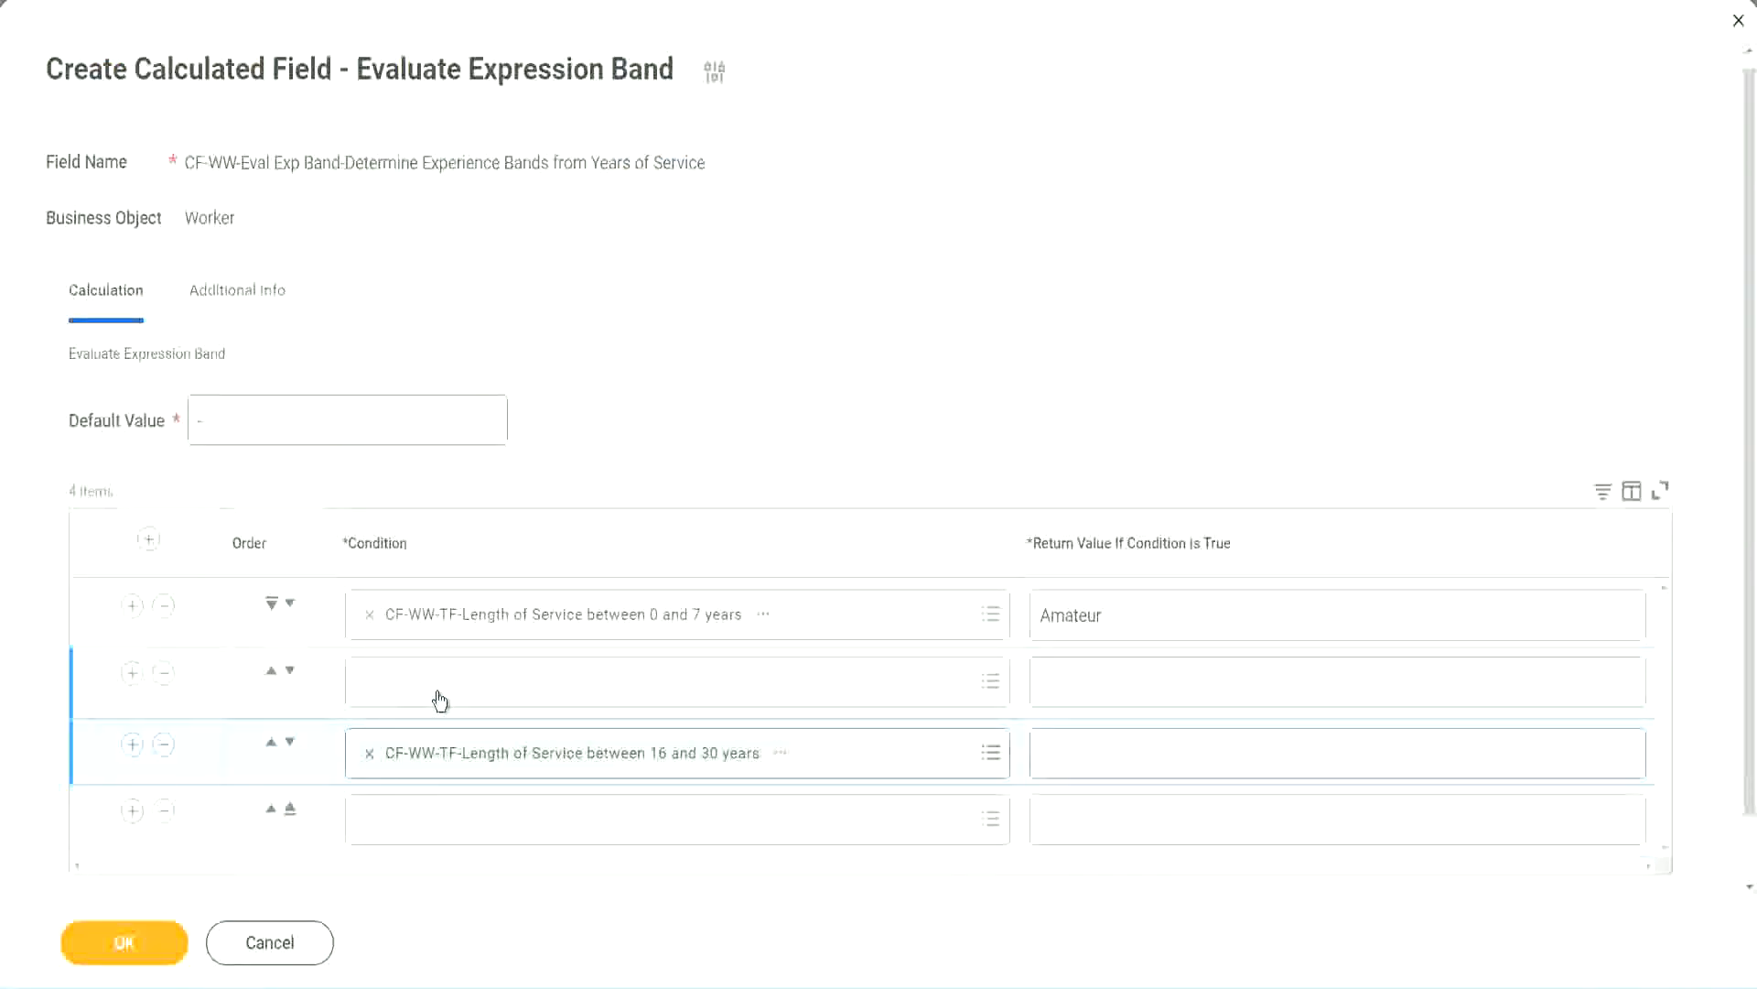
left_click(439, 700)
type("CF-WW-TF-Length of Service between 8 and 15 years")
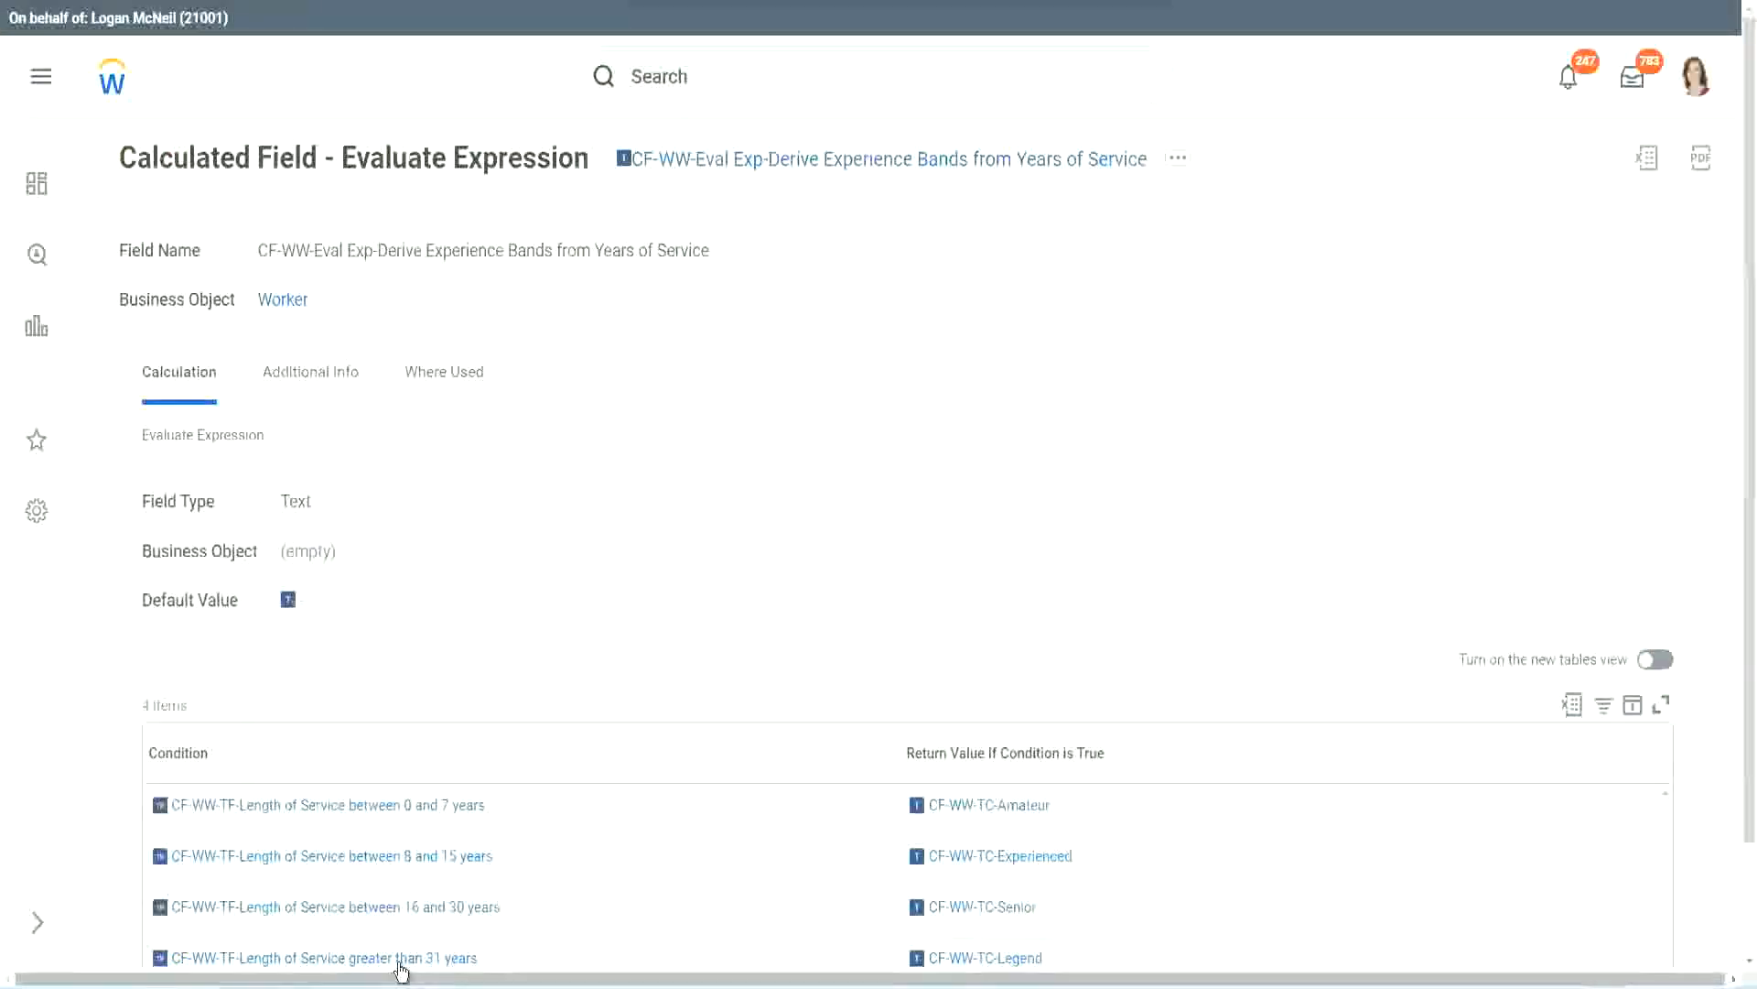
Copy the condition CF-WW-TF-Length of Service greater than 31 years from the existing field into the fourth row
right_click(407, 958)
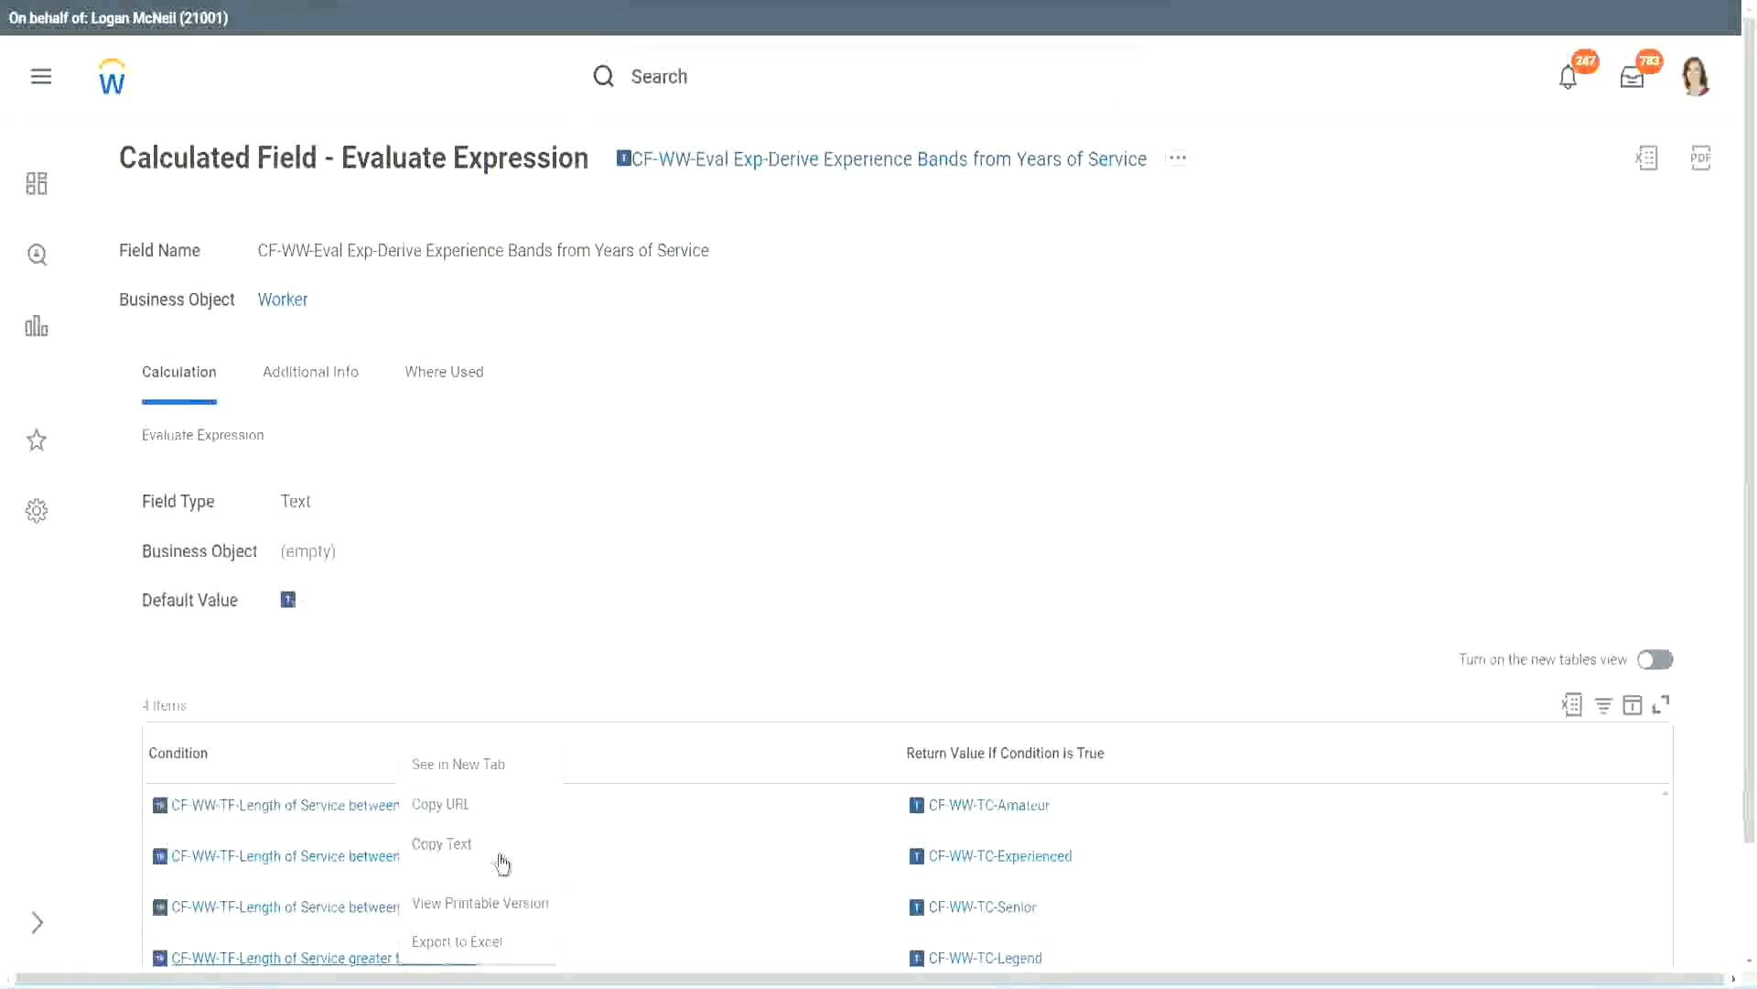
left_click(502, 864)
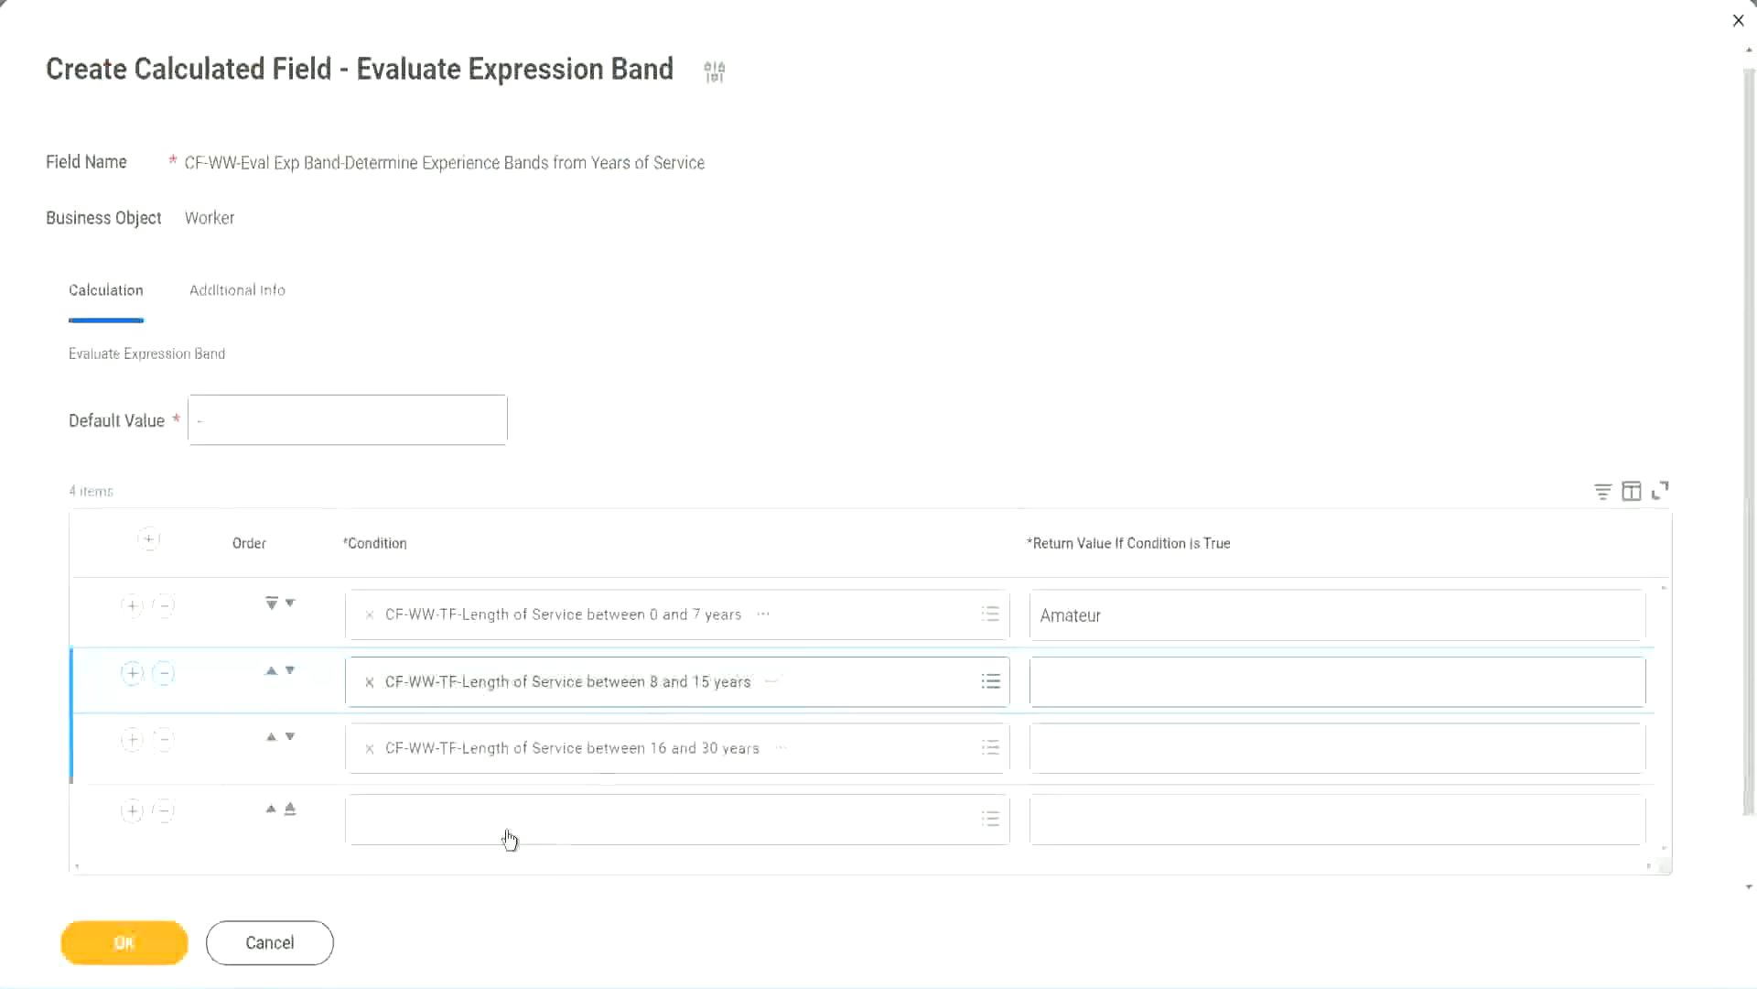
left_click(505, 828)
key("ctrl+v")
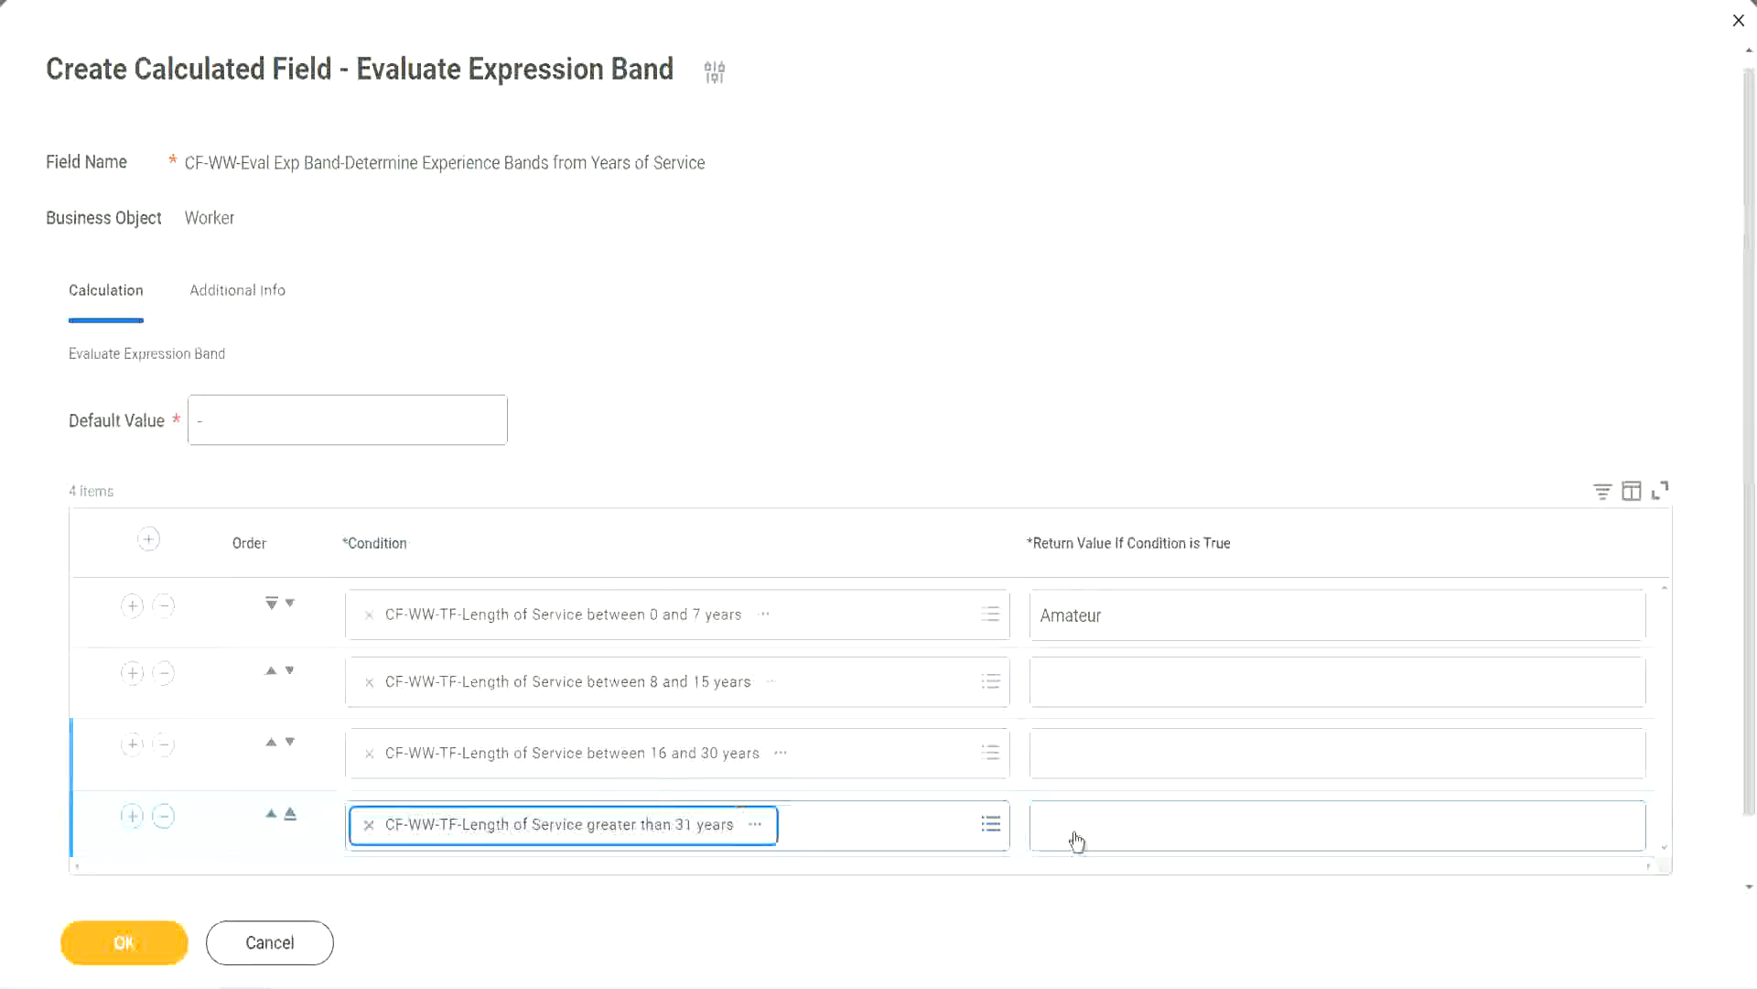
Set the return values to Experienced, Senior and Legend for the second, third and fourth conditions, and save the calculated field
left_click(1152, 824)
type("Le")
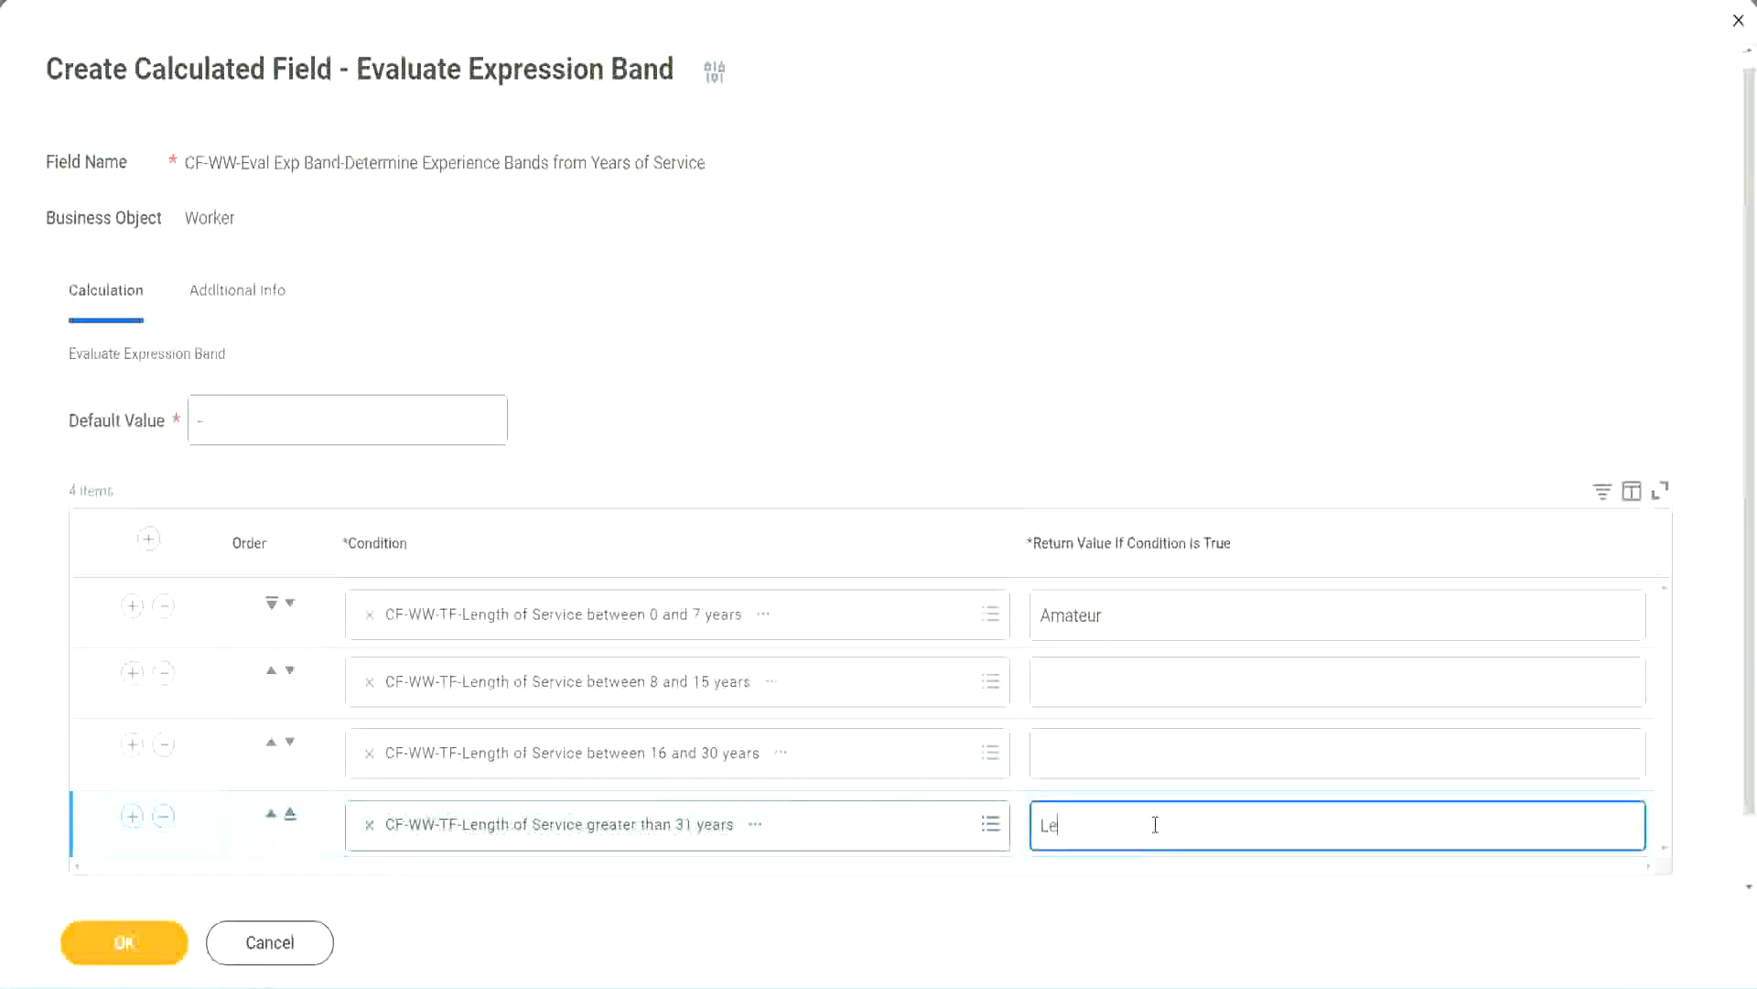
type("gend")
left_click(1080, 750)
type("S")
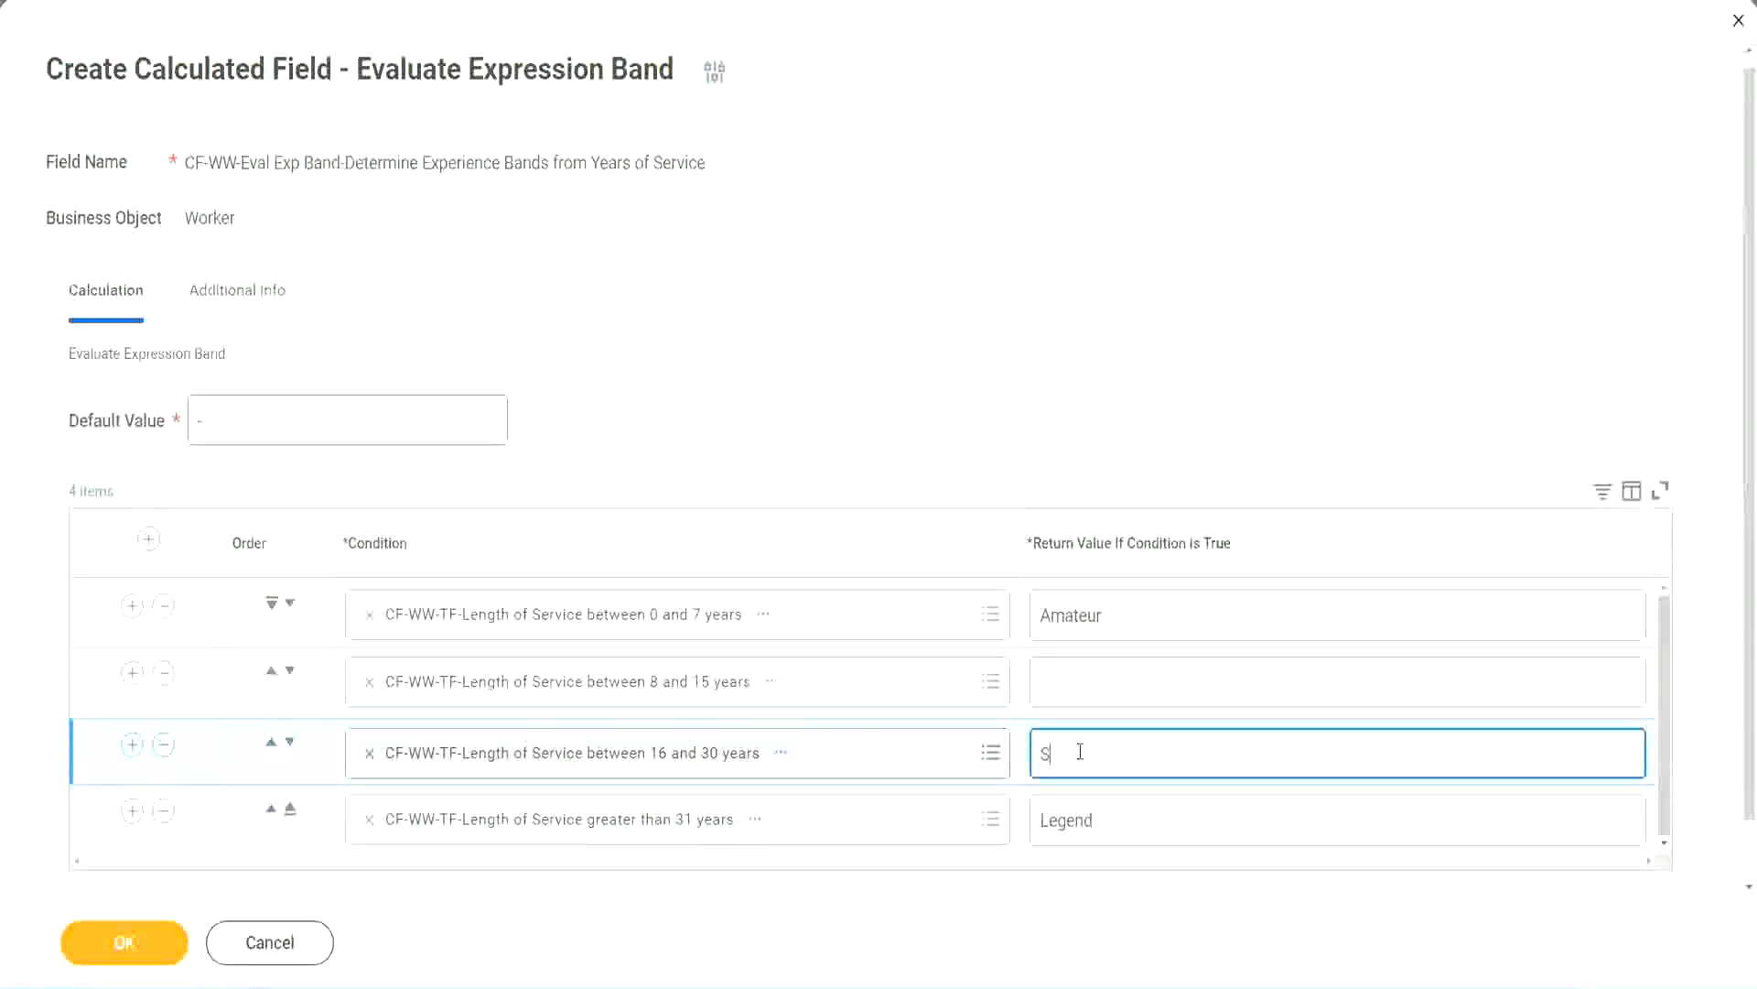
type("enior")
left_click(1108, 684)
type("Ex")
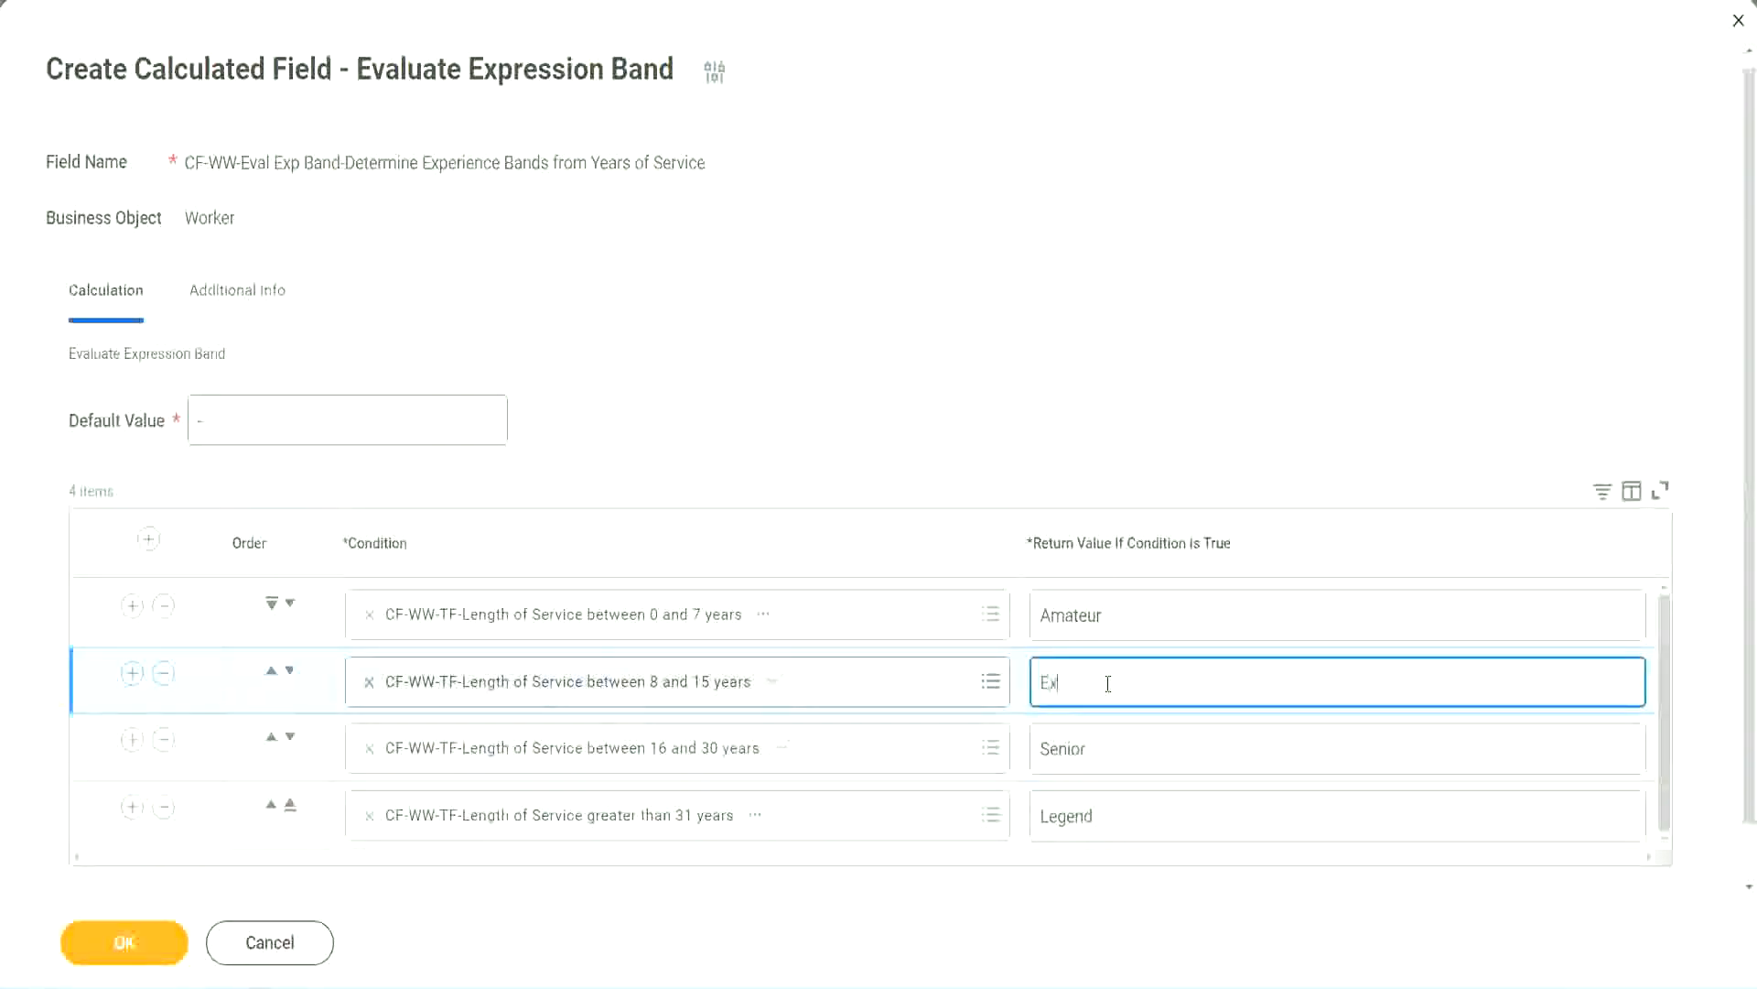
type("perienced")
left_click(155, 943)
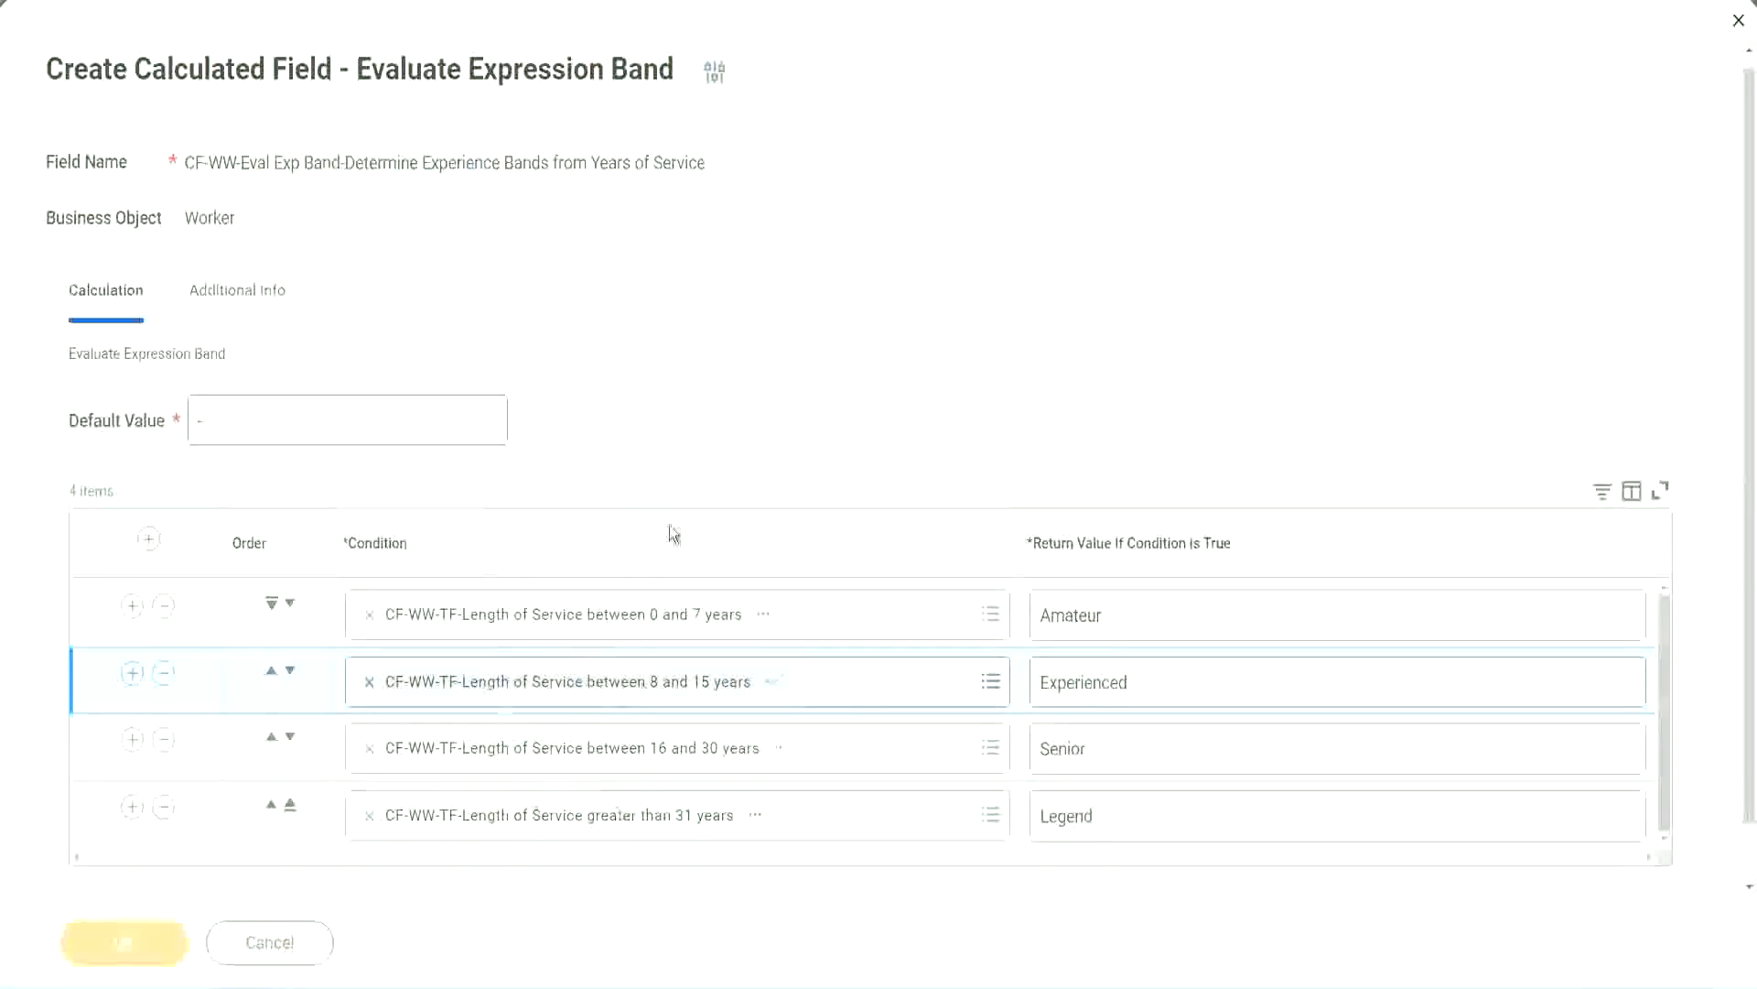
Review the four conditions and their return values on the saved field, and copy the field's name
scroll(602, 558, "down", 3)
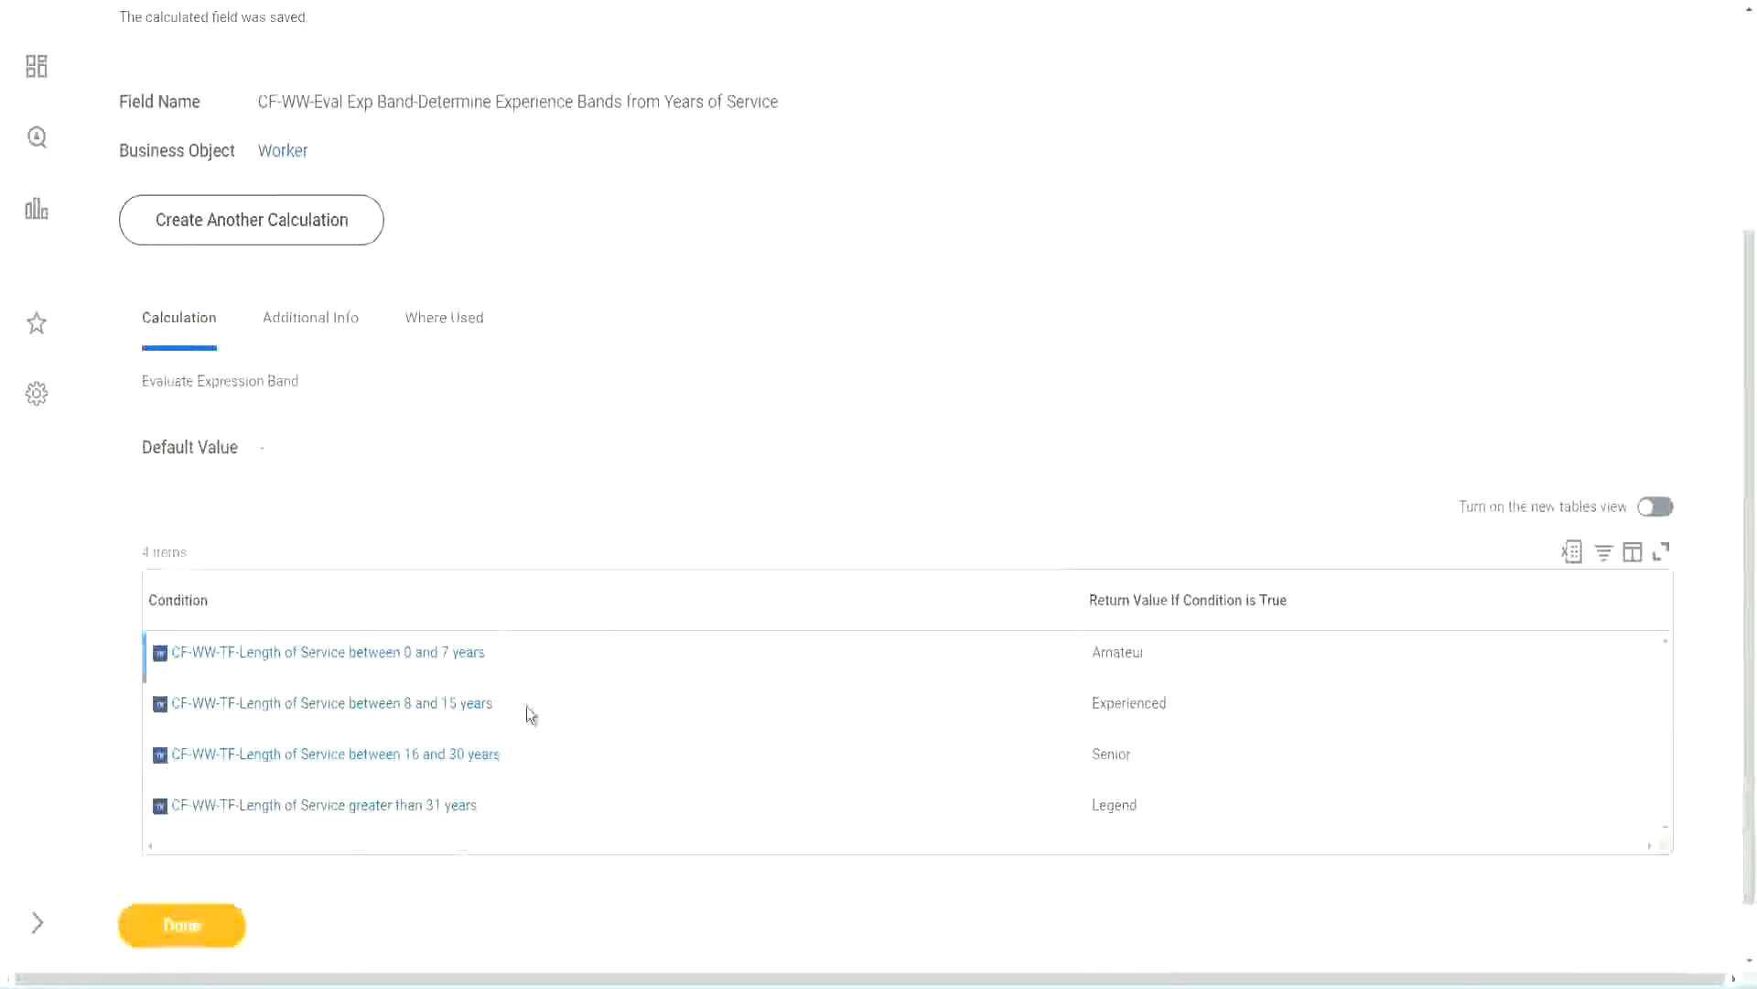
double_click(1125, 650)
double_click(1115, 703)
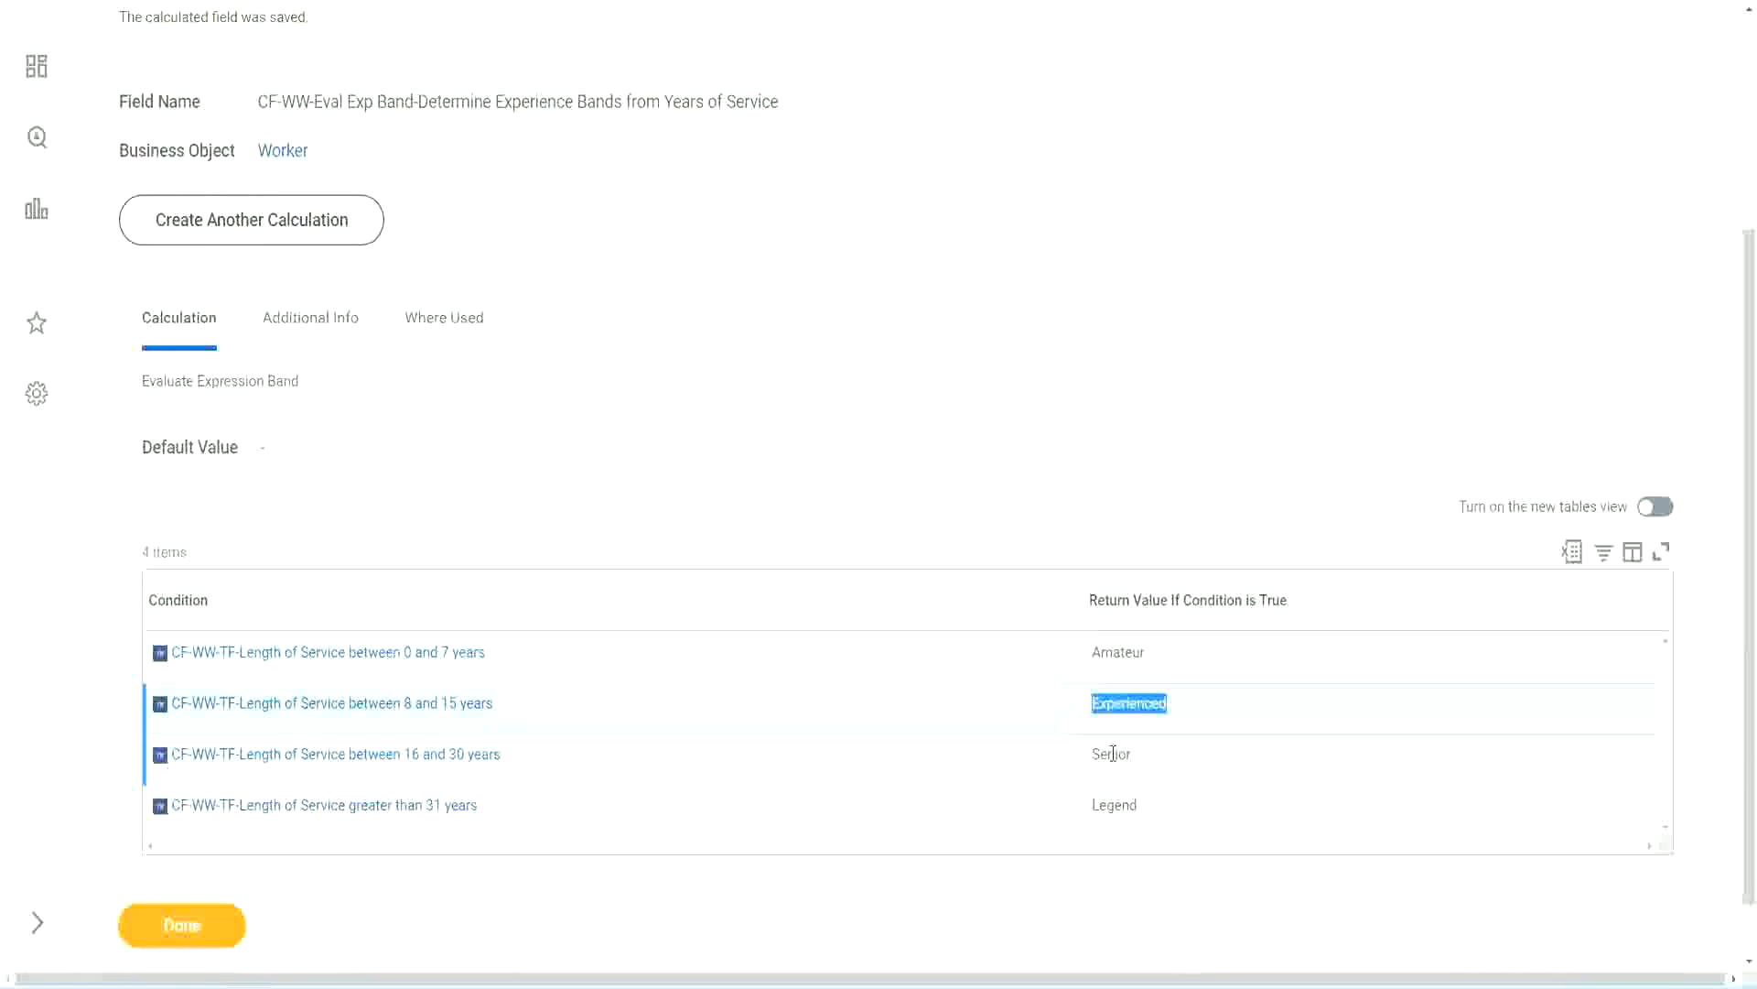
double_click(1113, 752)
left_click(1120, 808)
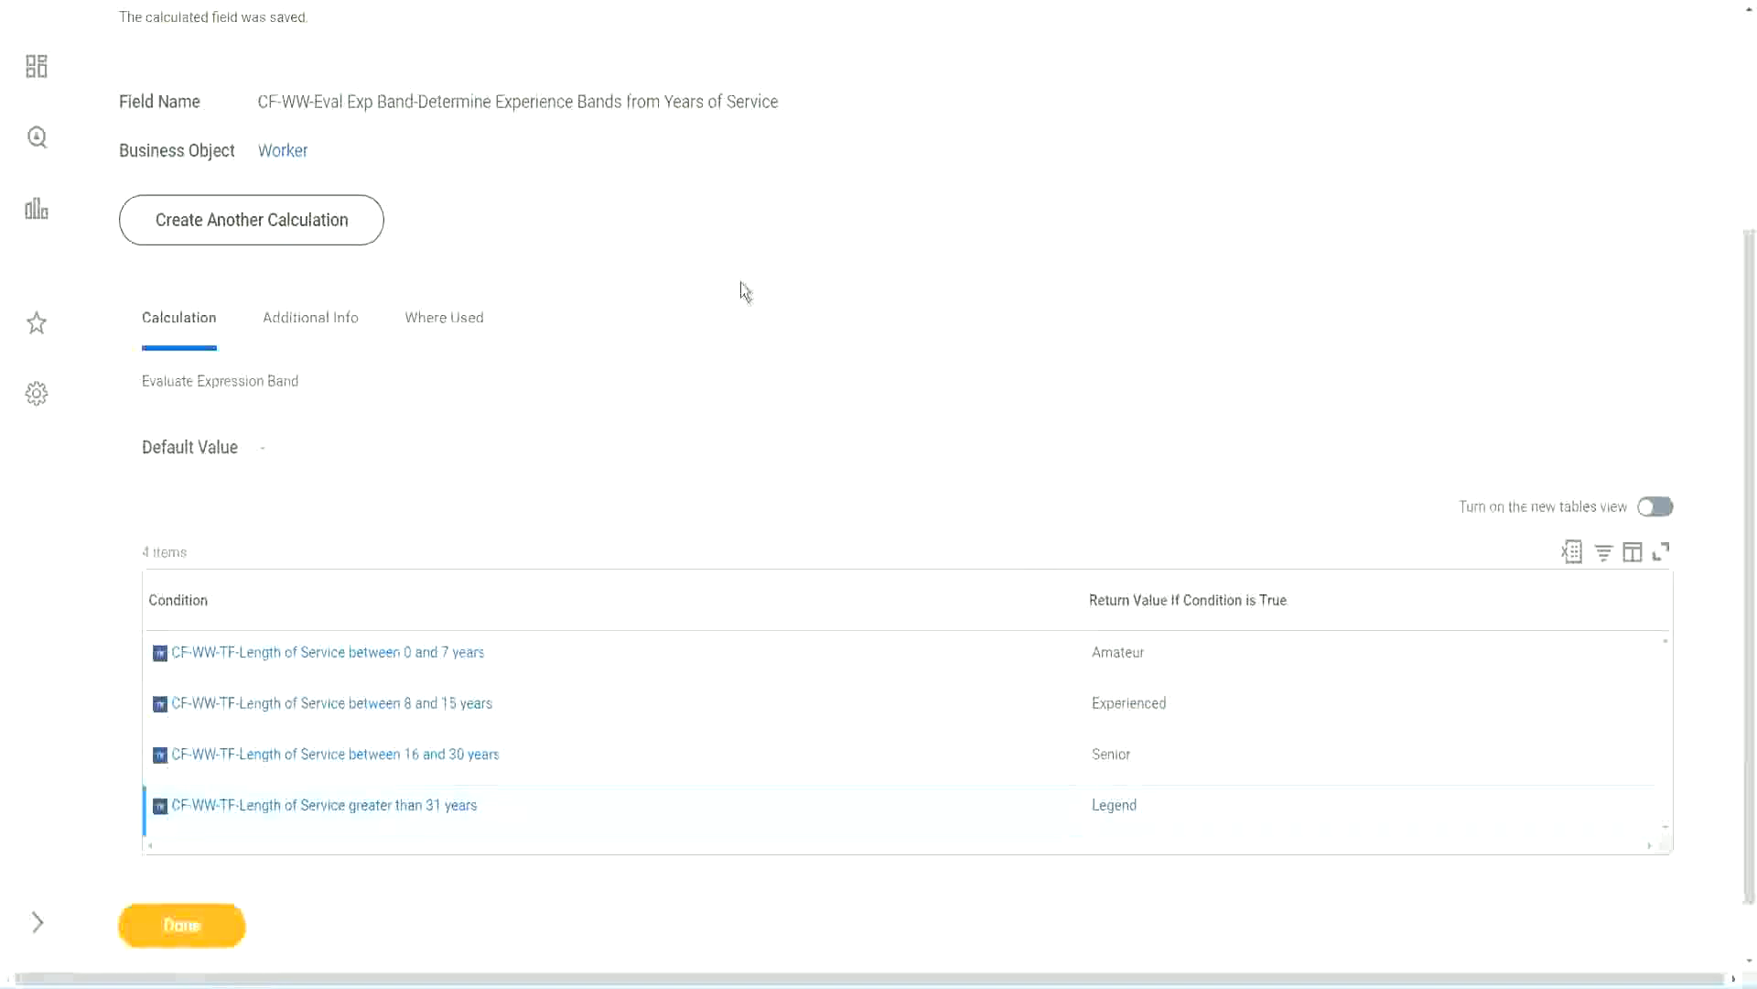
scroll(745, 291, "up", 4)
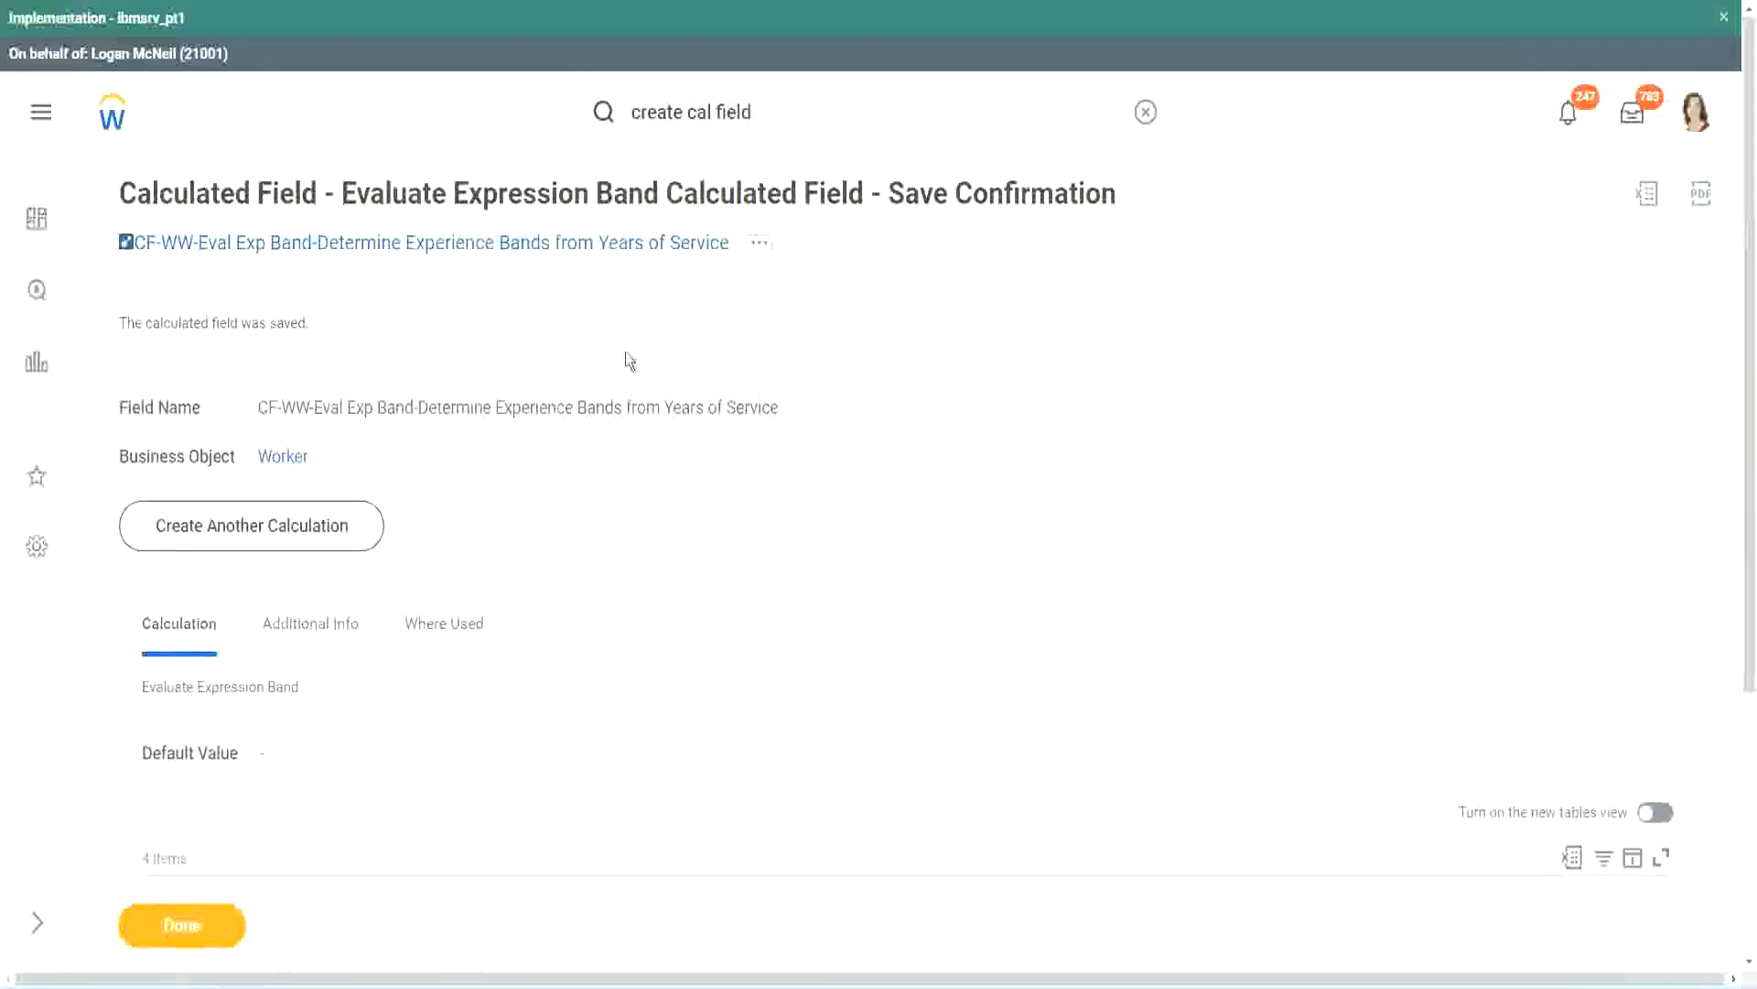
right_click(577, 291)
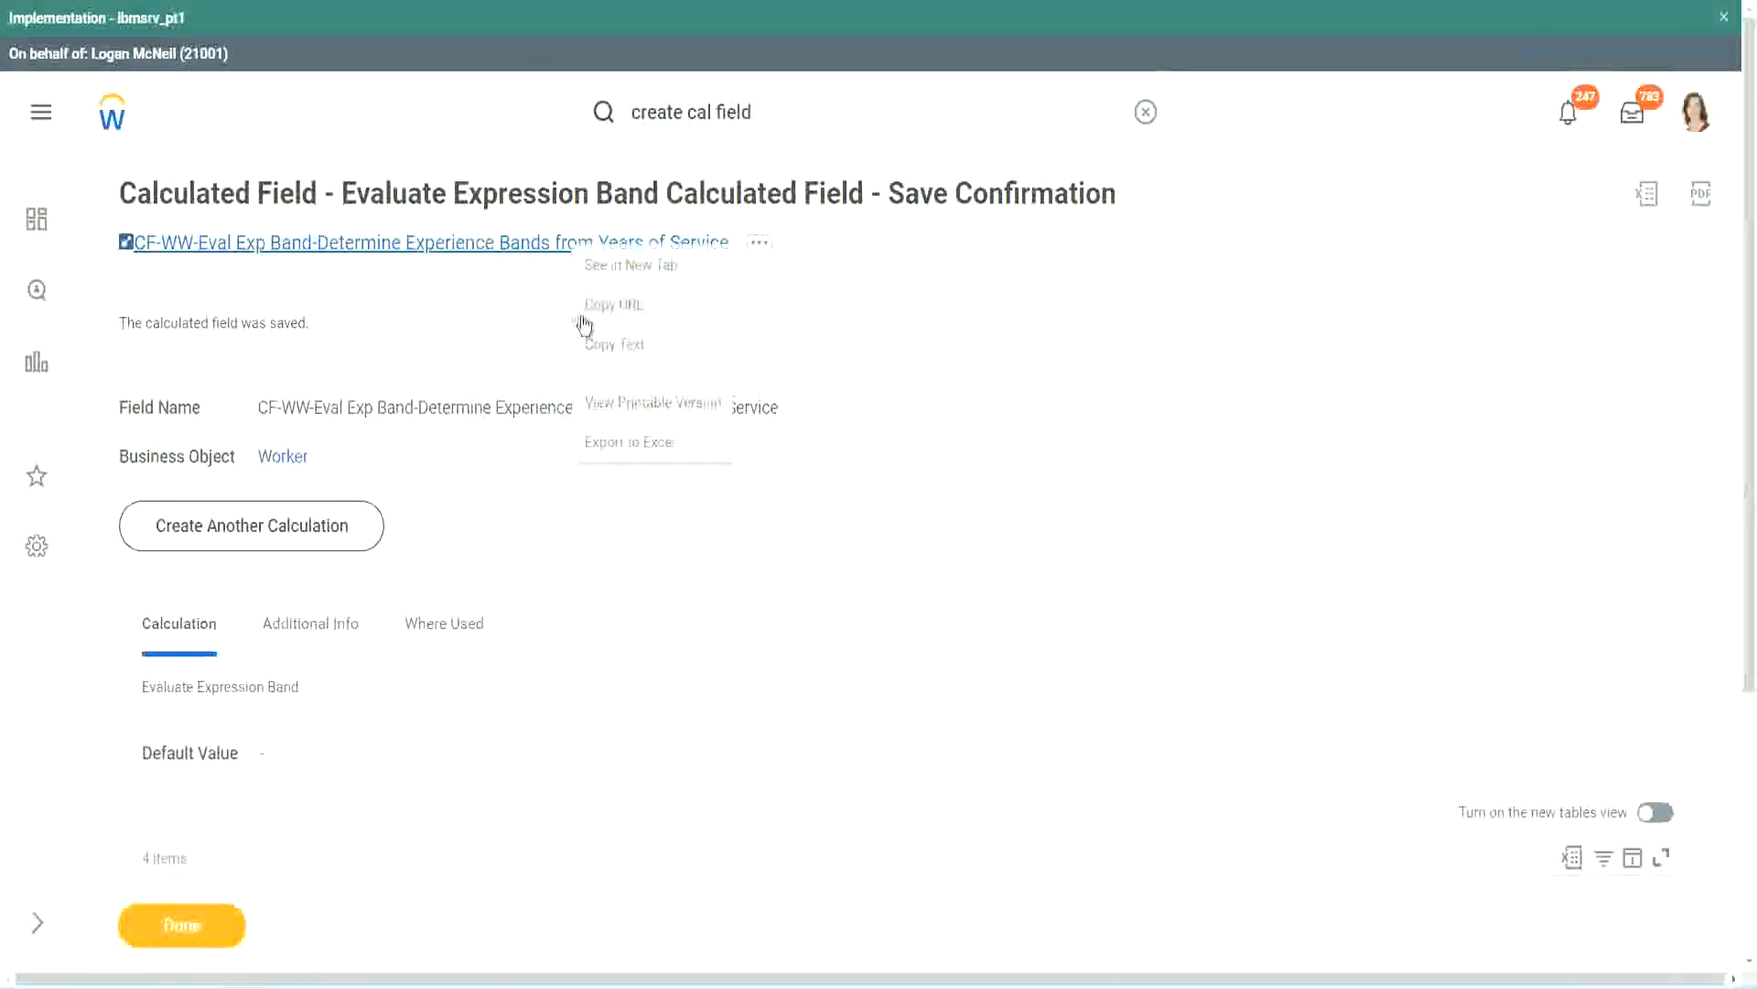
left_click(611, 348)
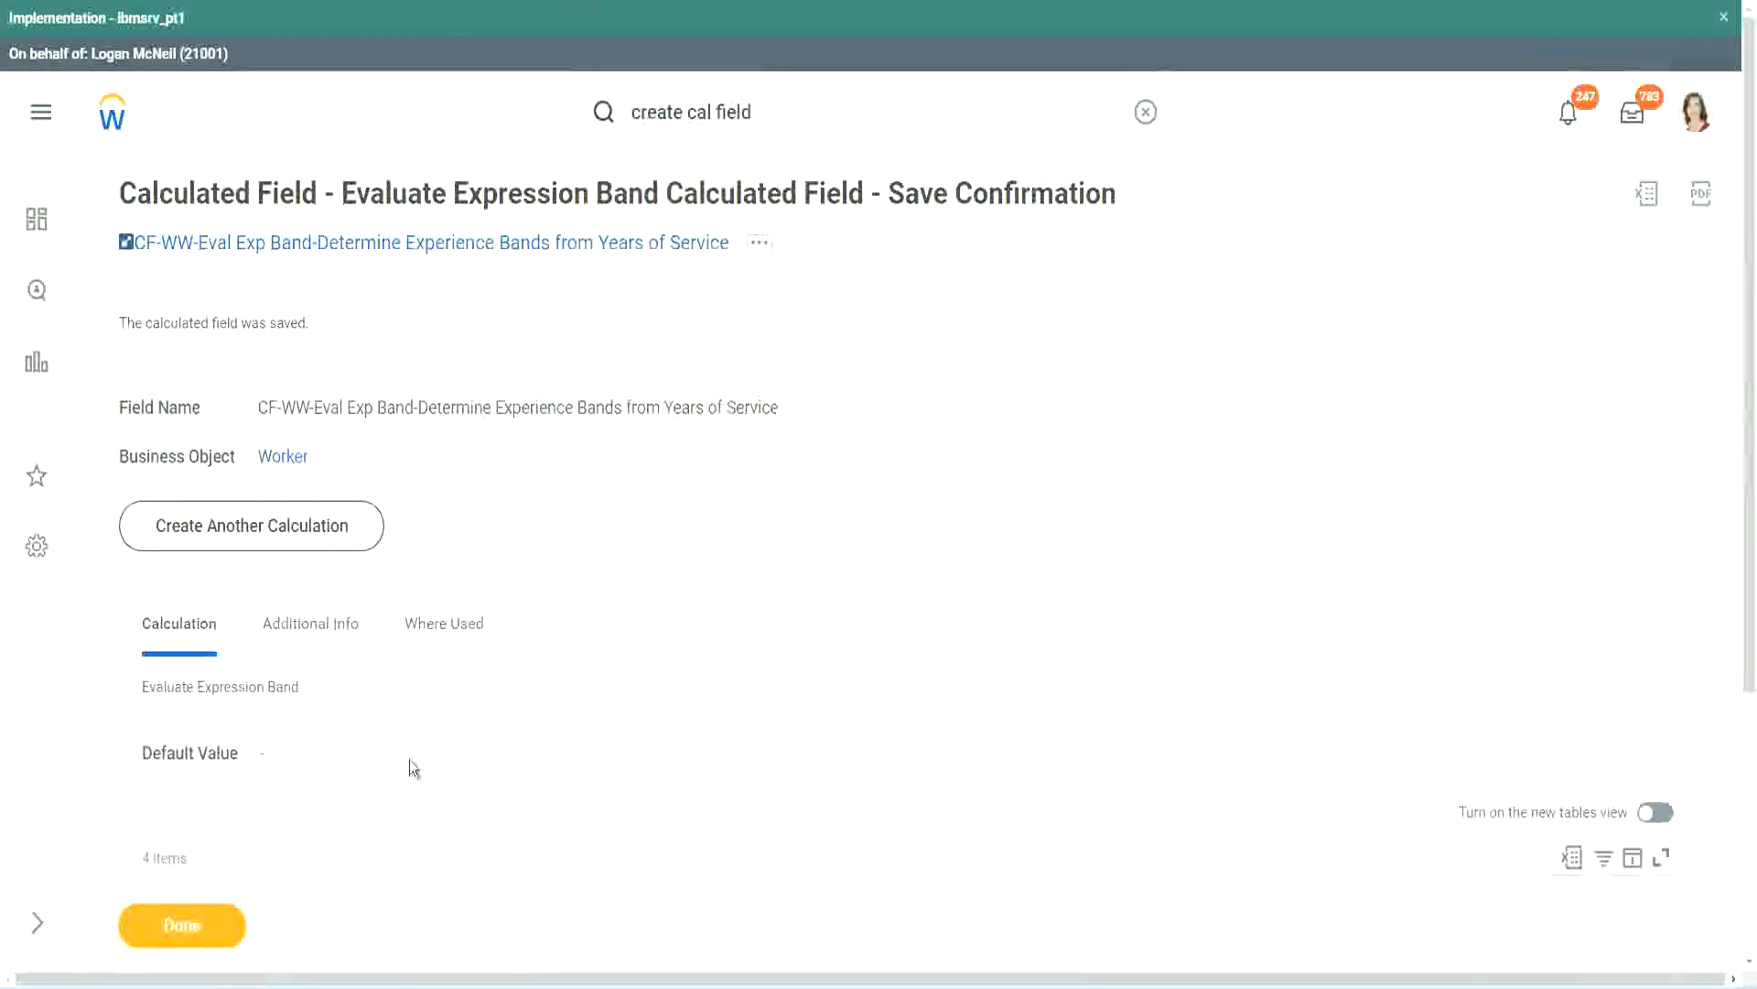
Compare the saved field's conditions and return values with the experience band definitions in the Notepad++ notes
scroll(580, 708, "down", 3)
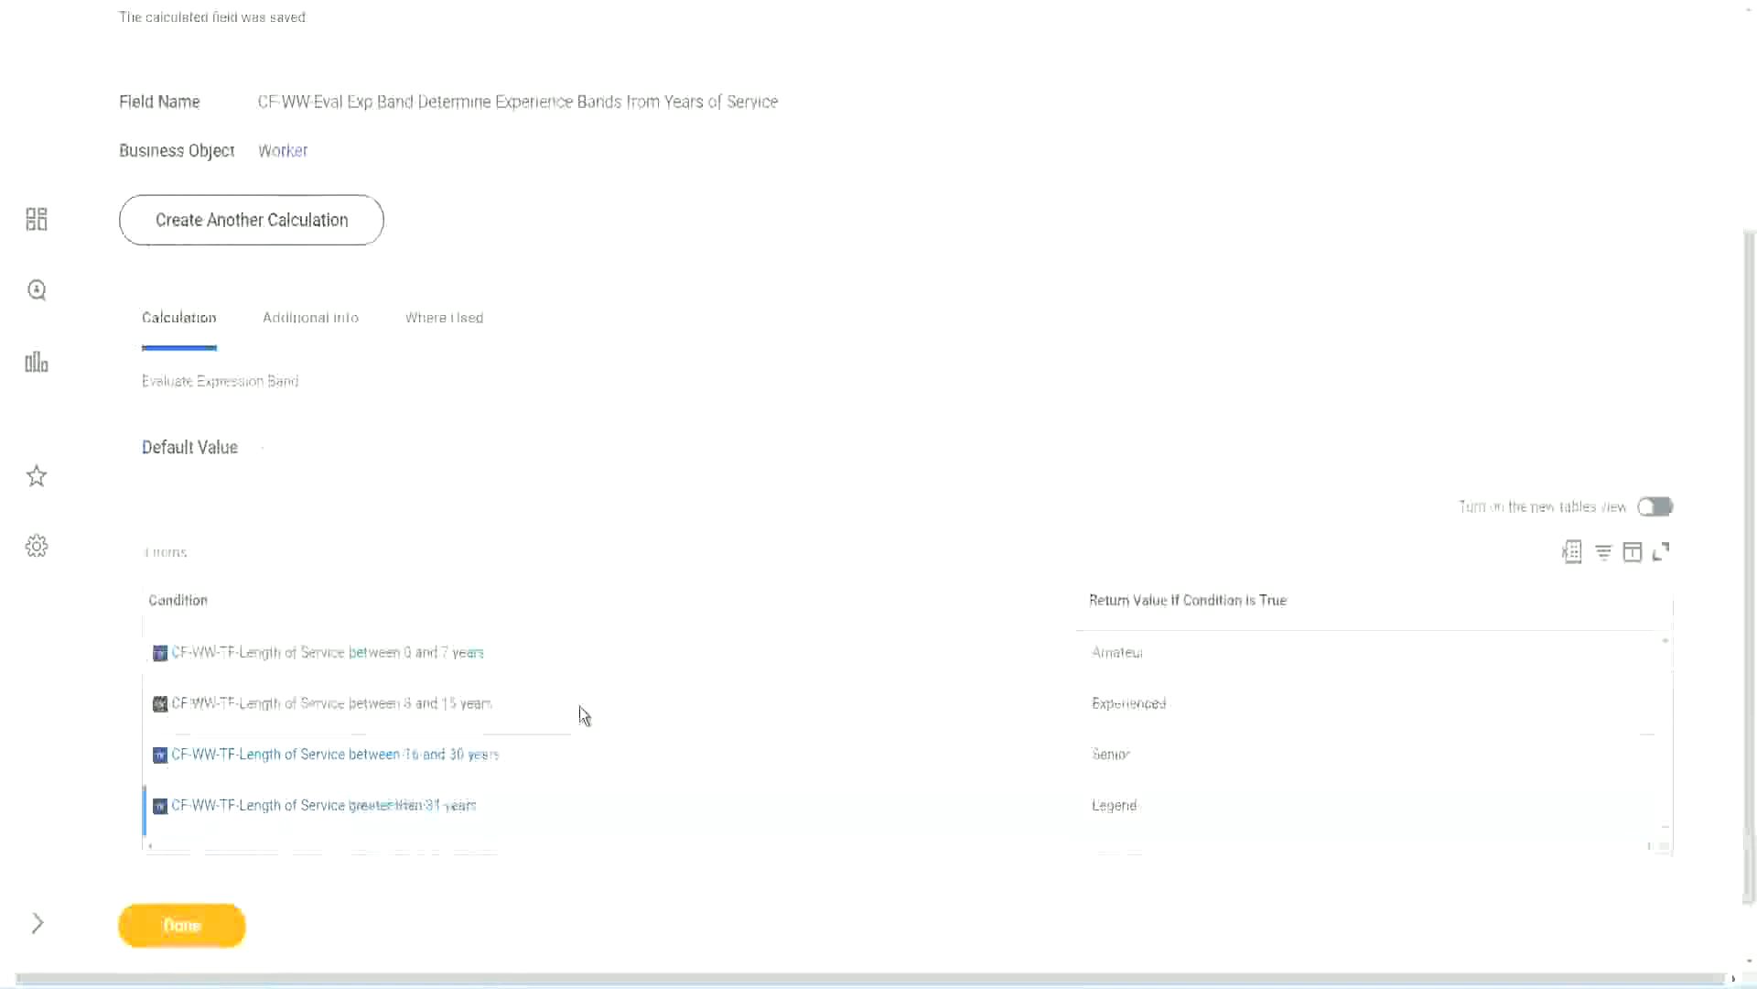
scroll(579, 706, "down", 1)
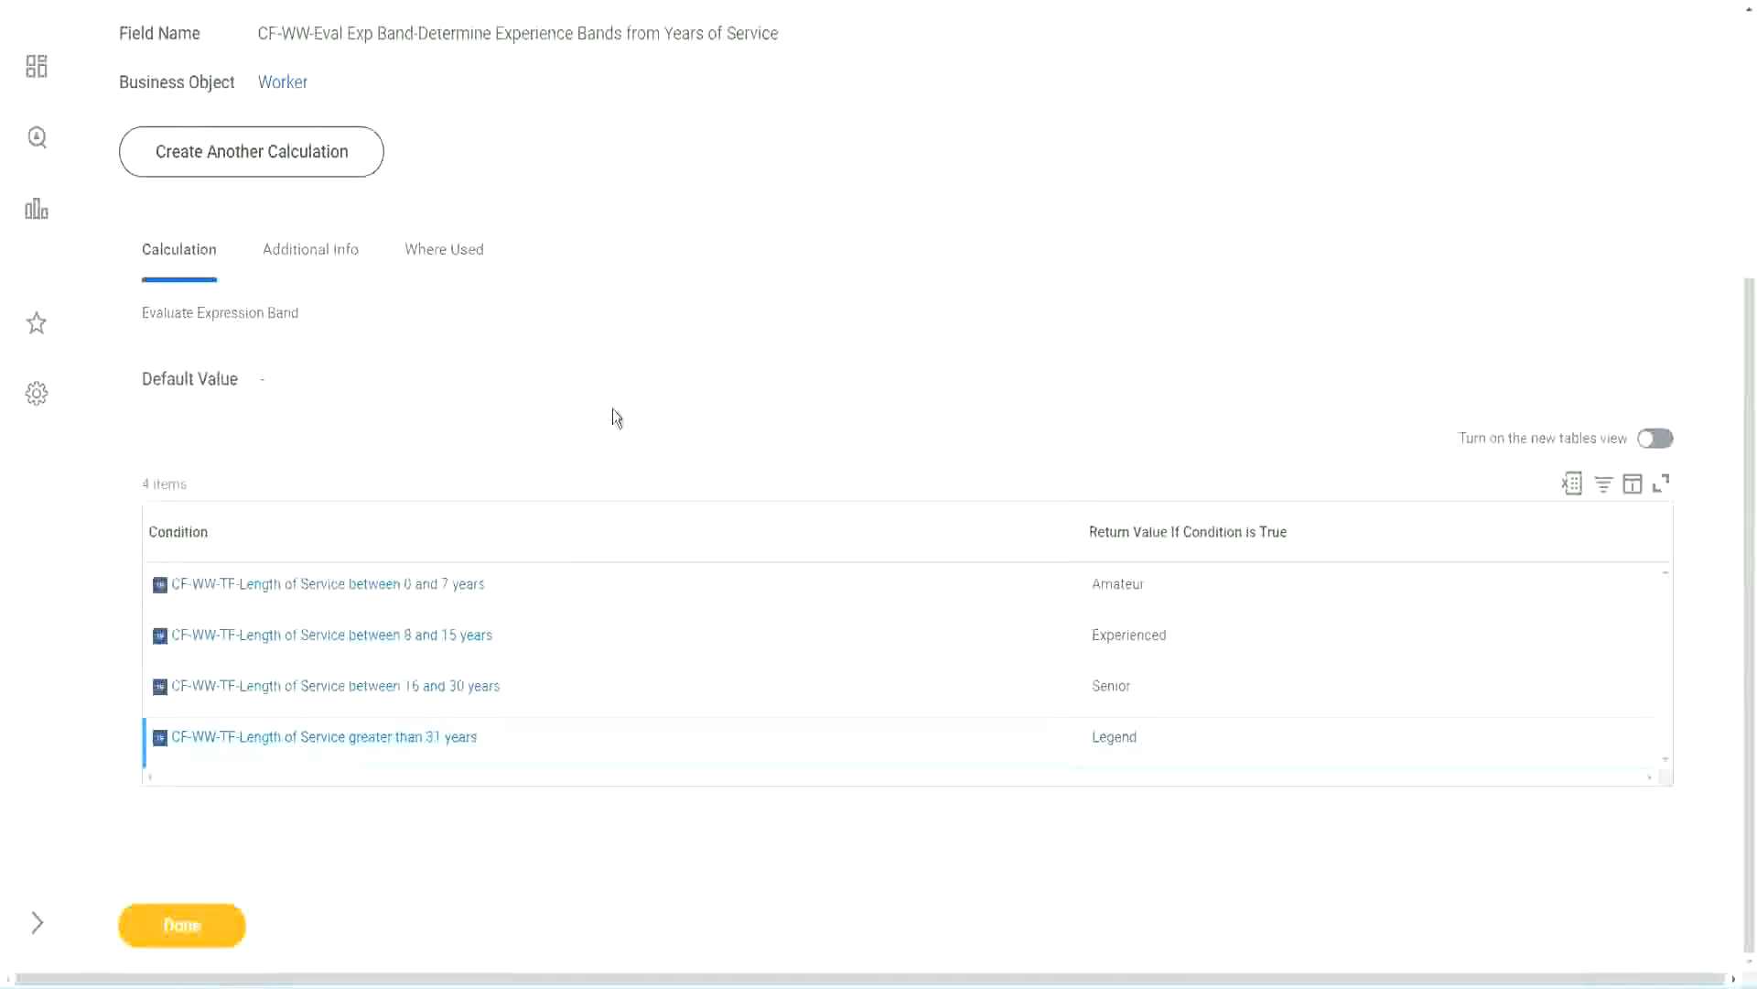
scroll(612, 409, "up", 2)
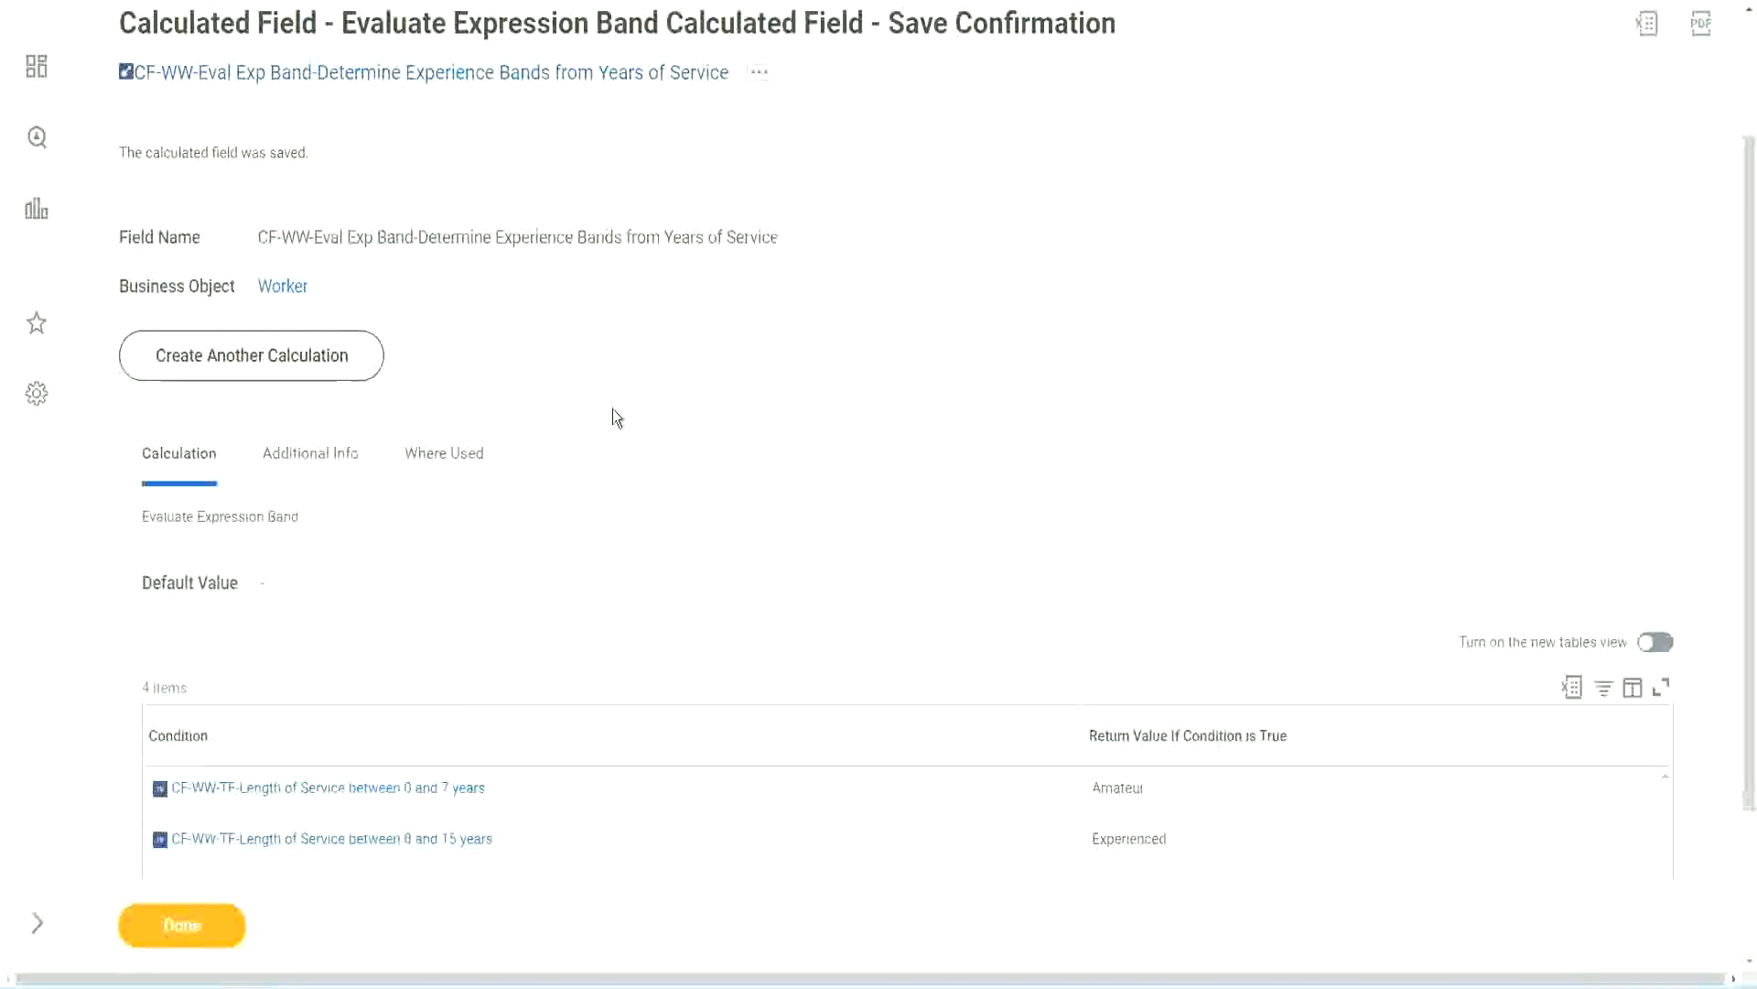
scroll(613, 409, "down", 2)
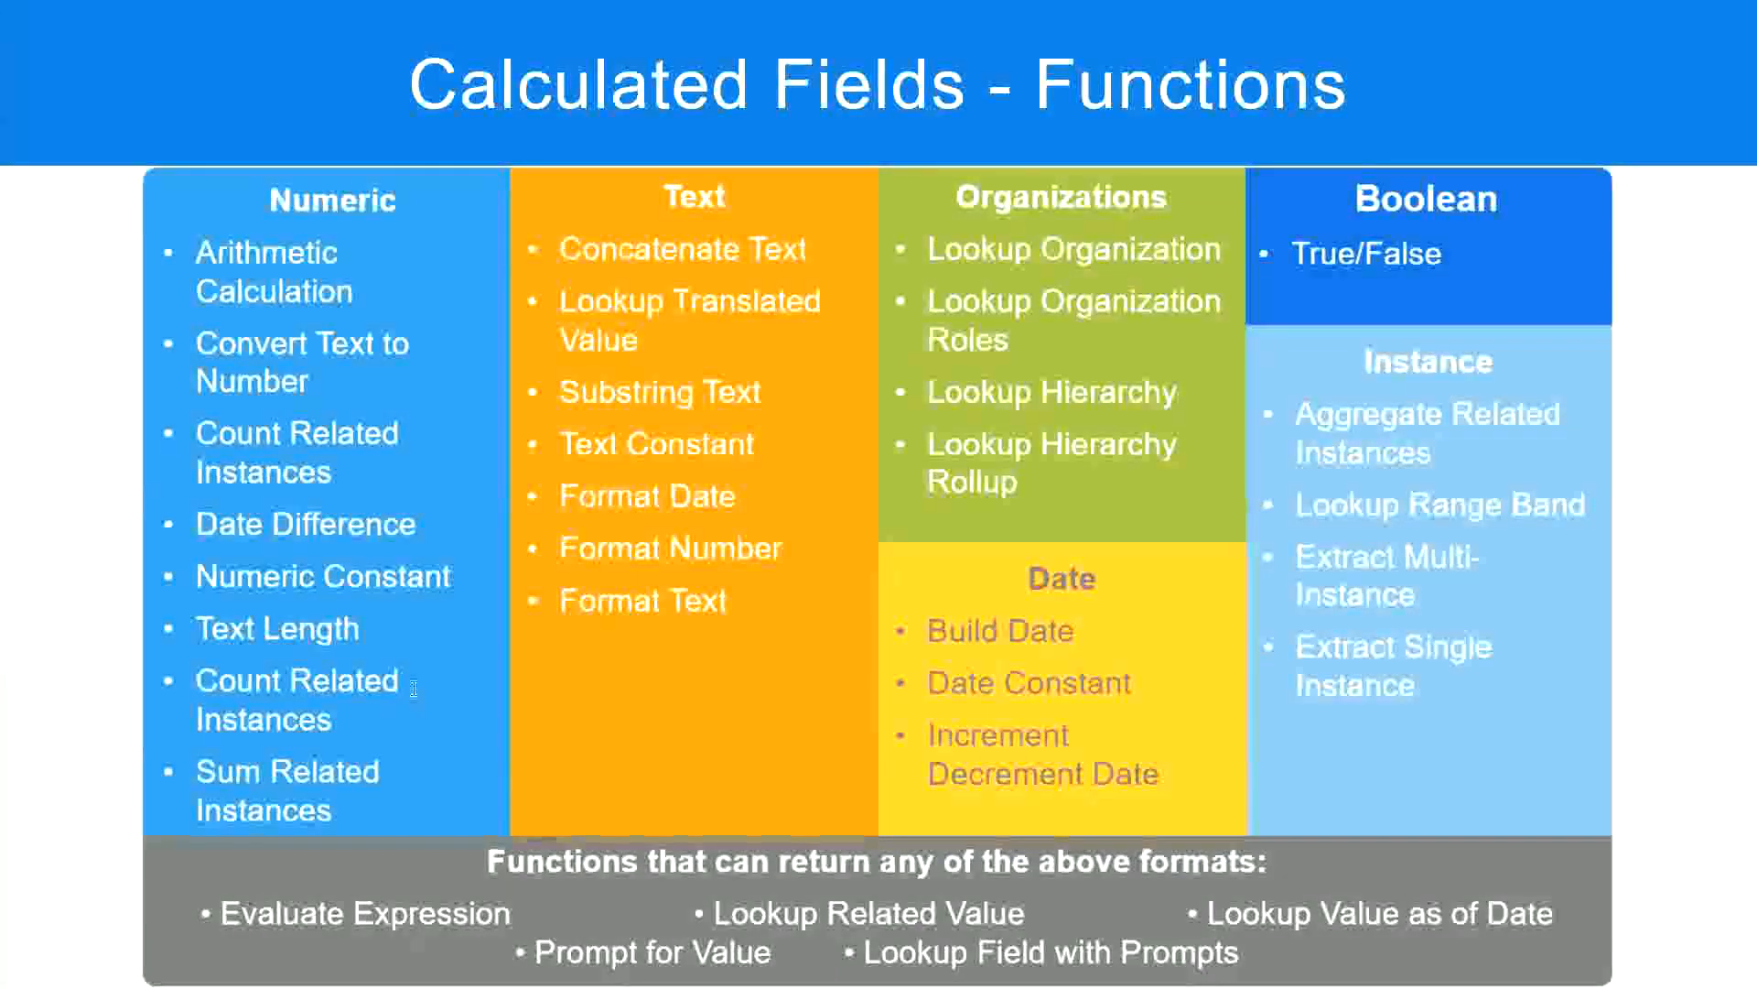
key("alt+Tab")
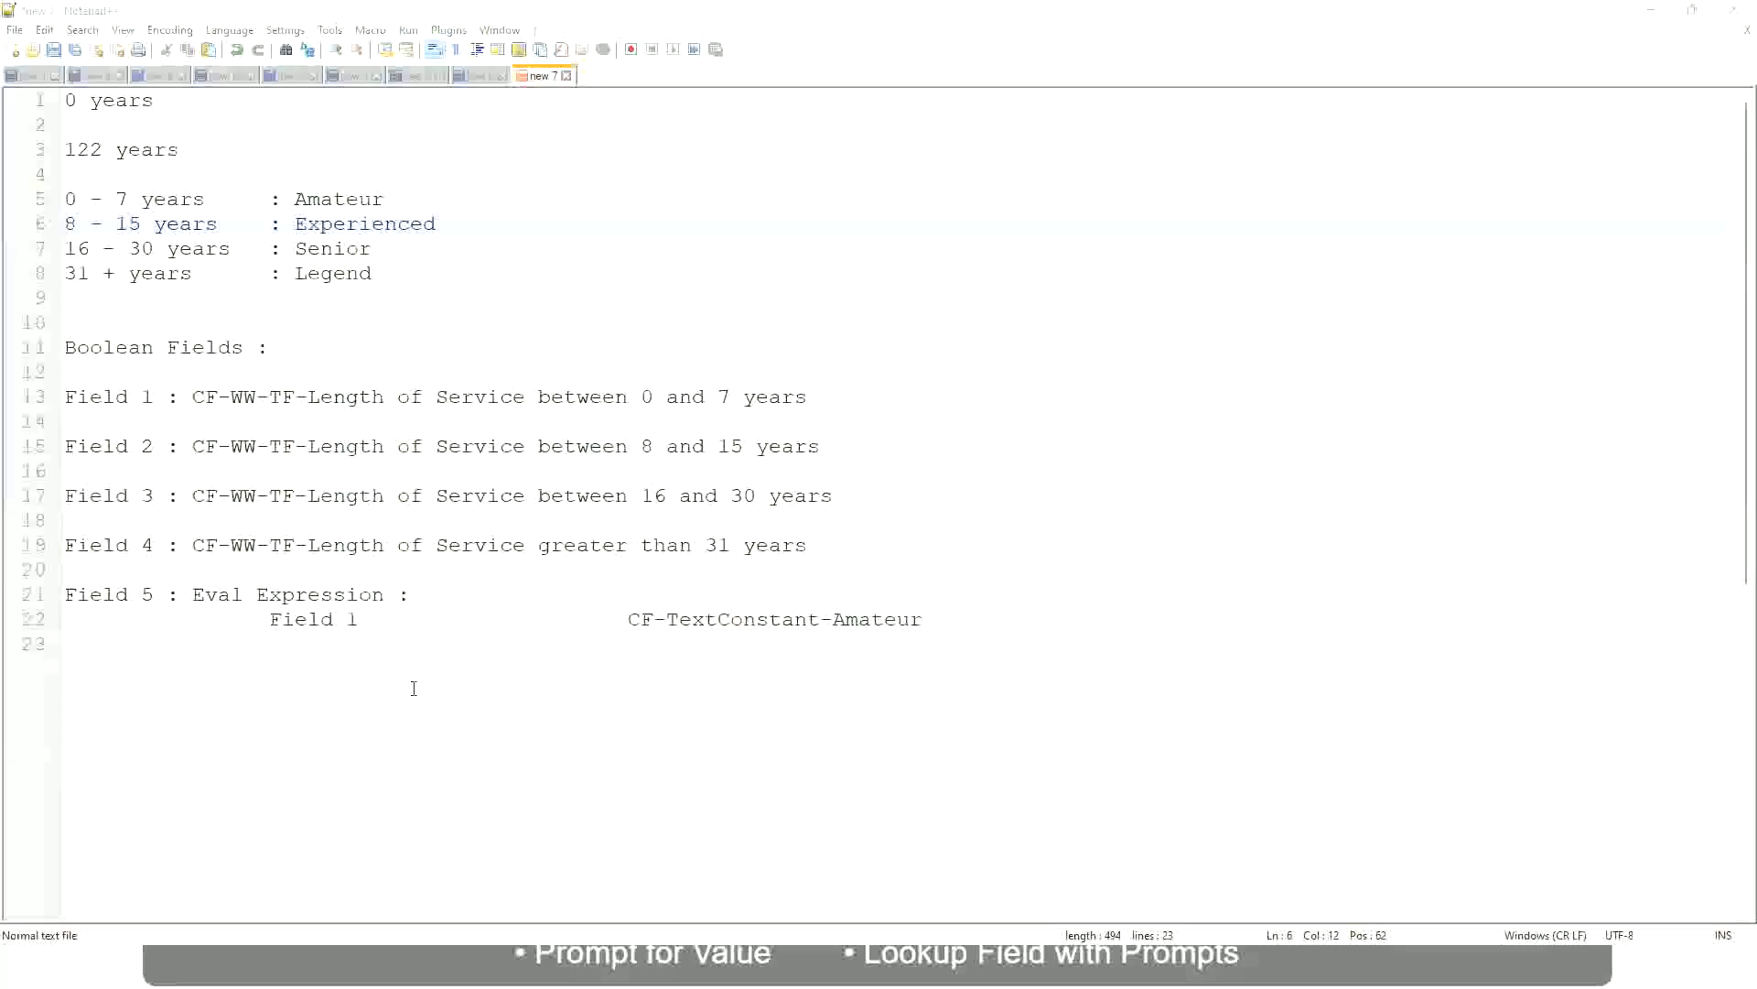
key("alt+Tab")
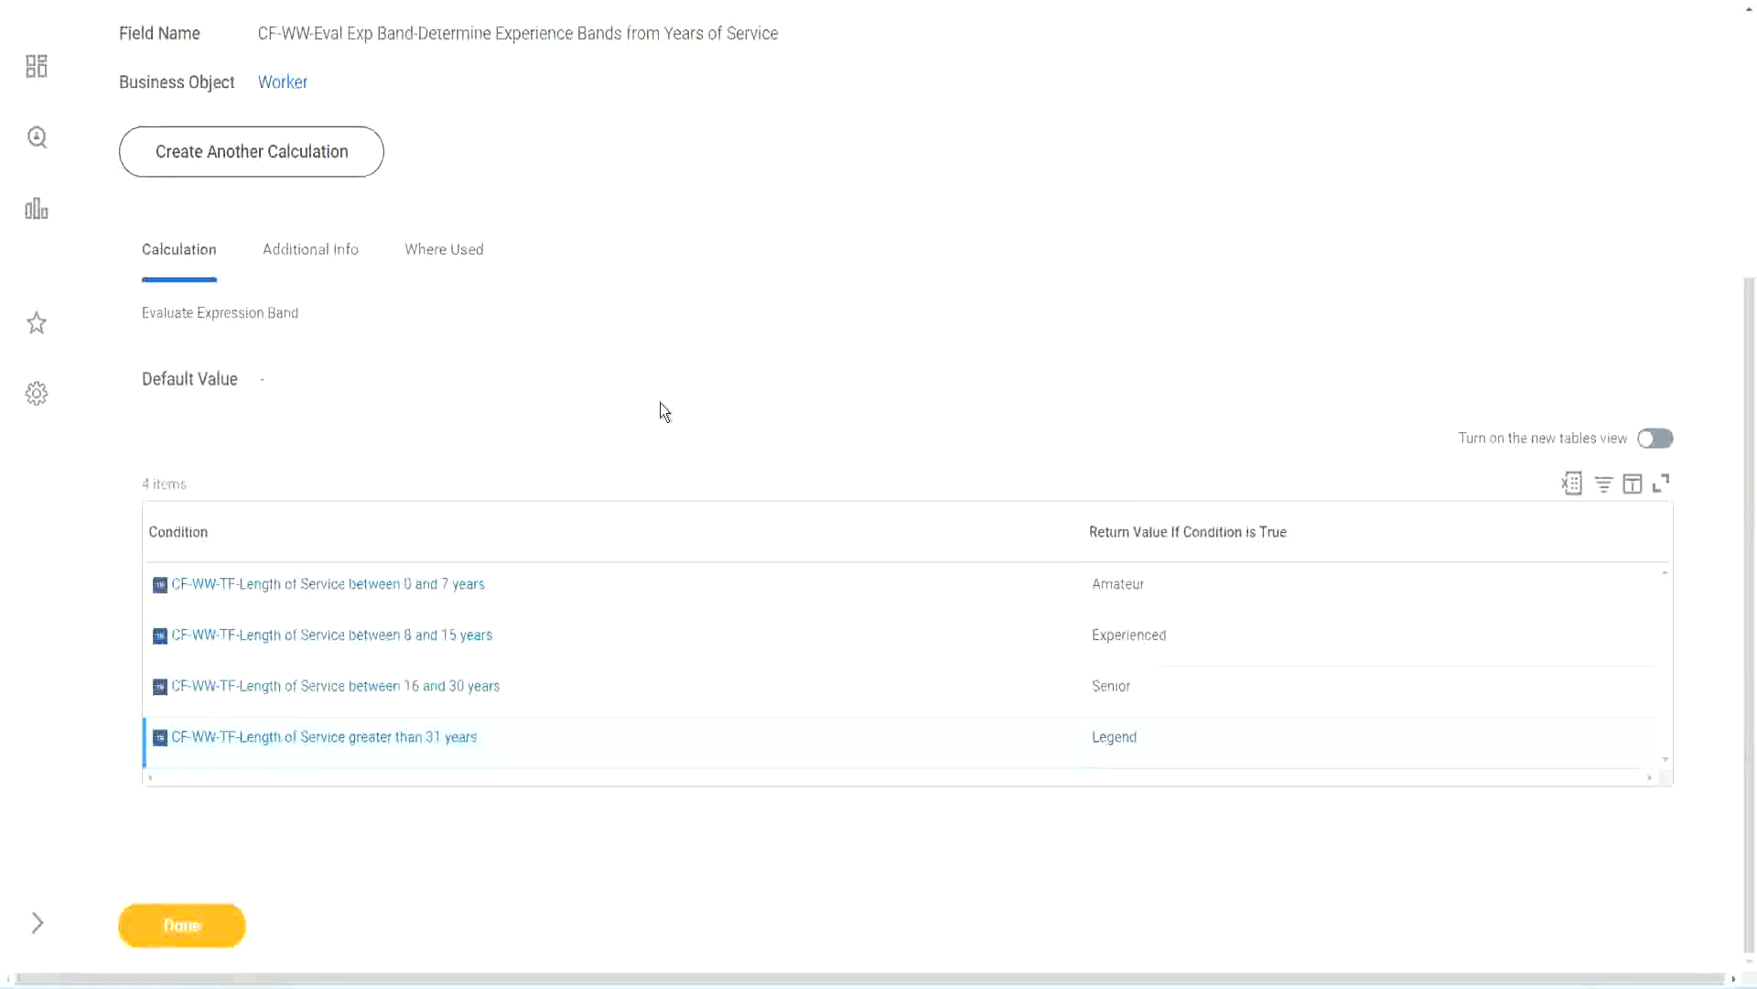
scroll(661, 403, "up", 1)
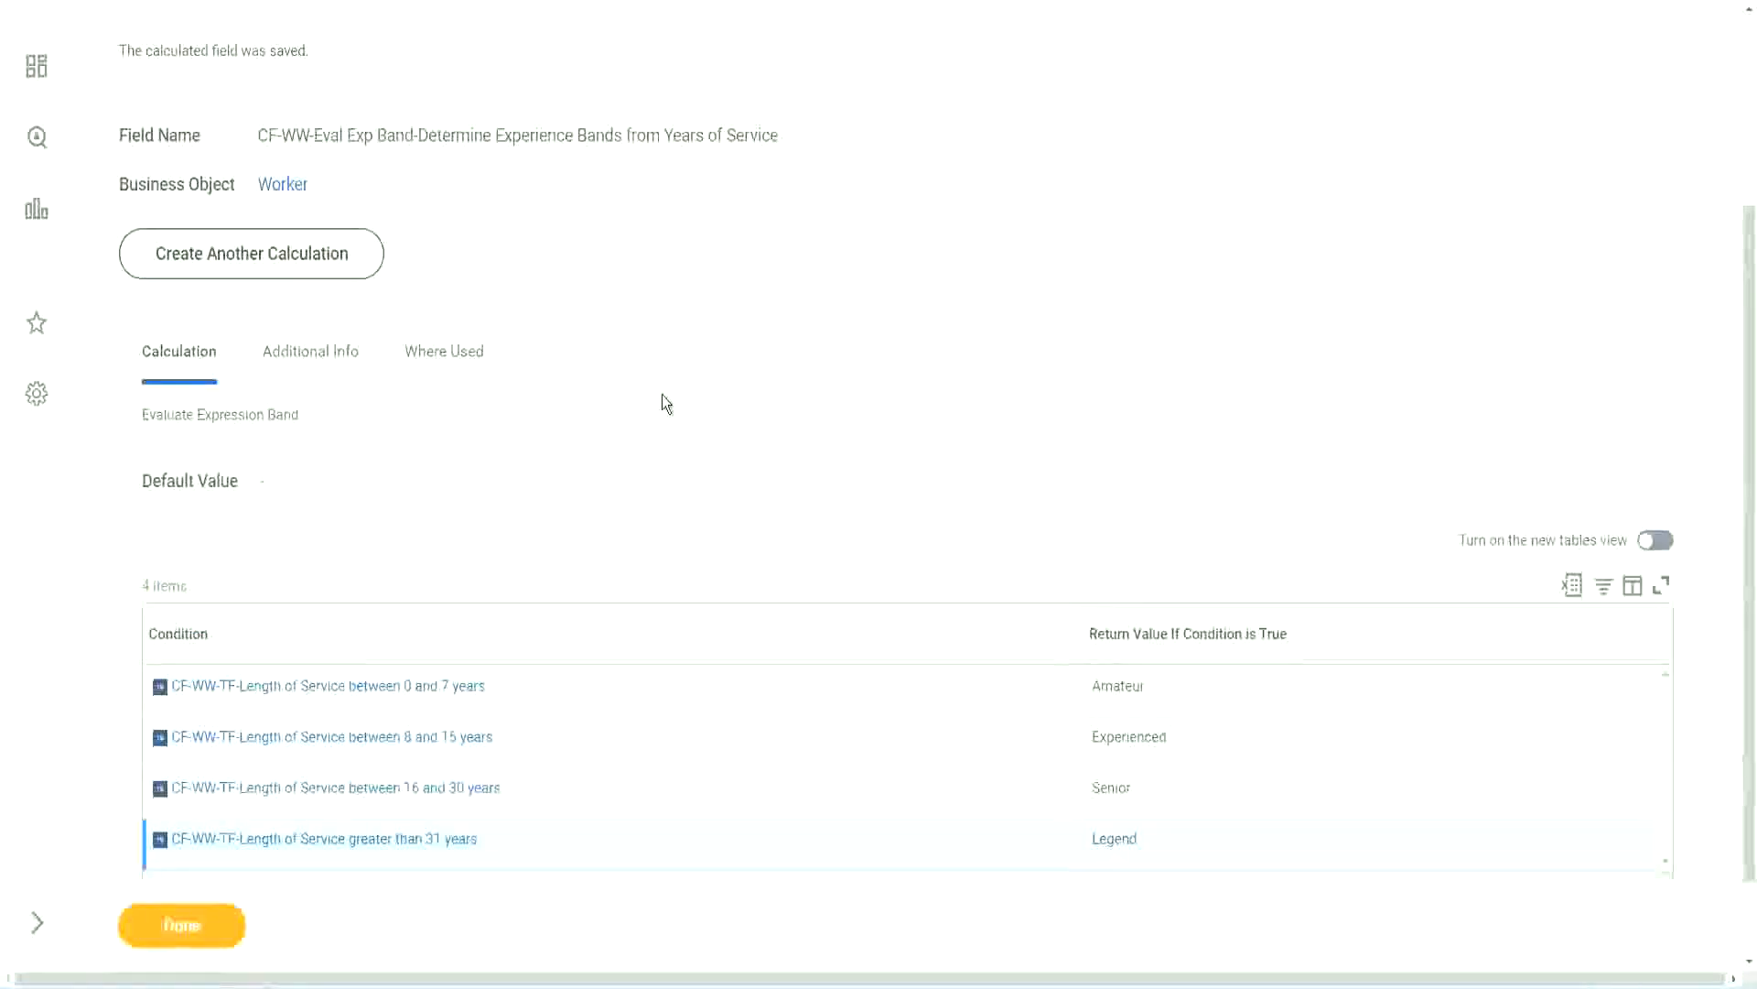
scroll(369, 700, "down", 1)
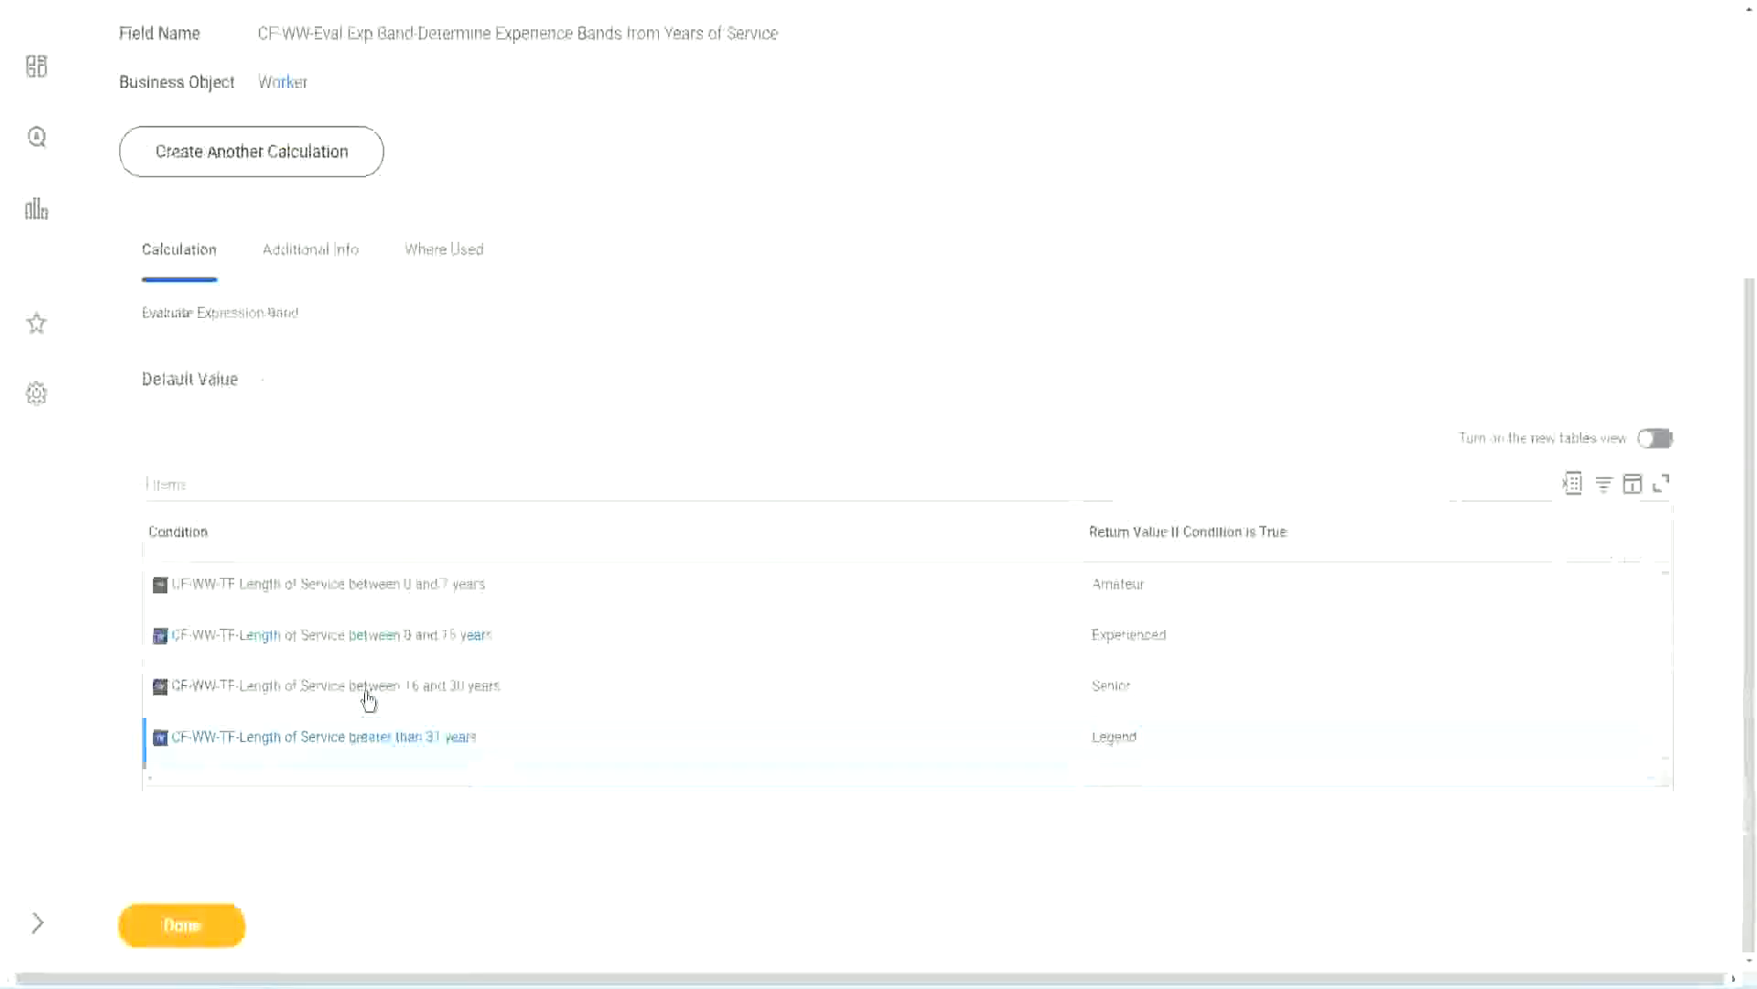
Close the save confirmation and open the custom report WW Employee Details for editing
left_click(184, 935)
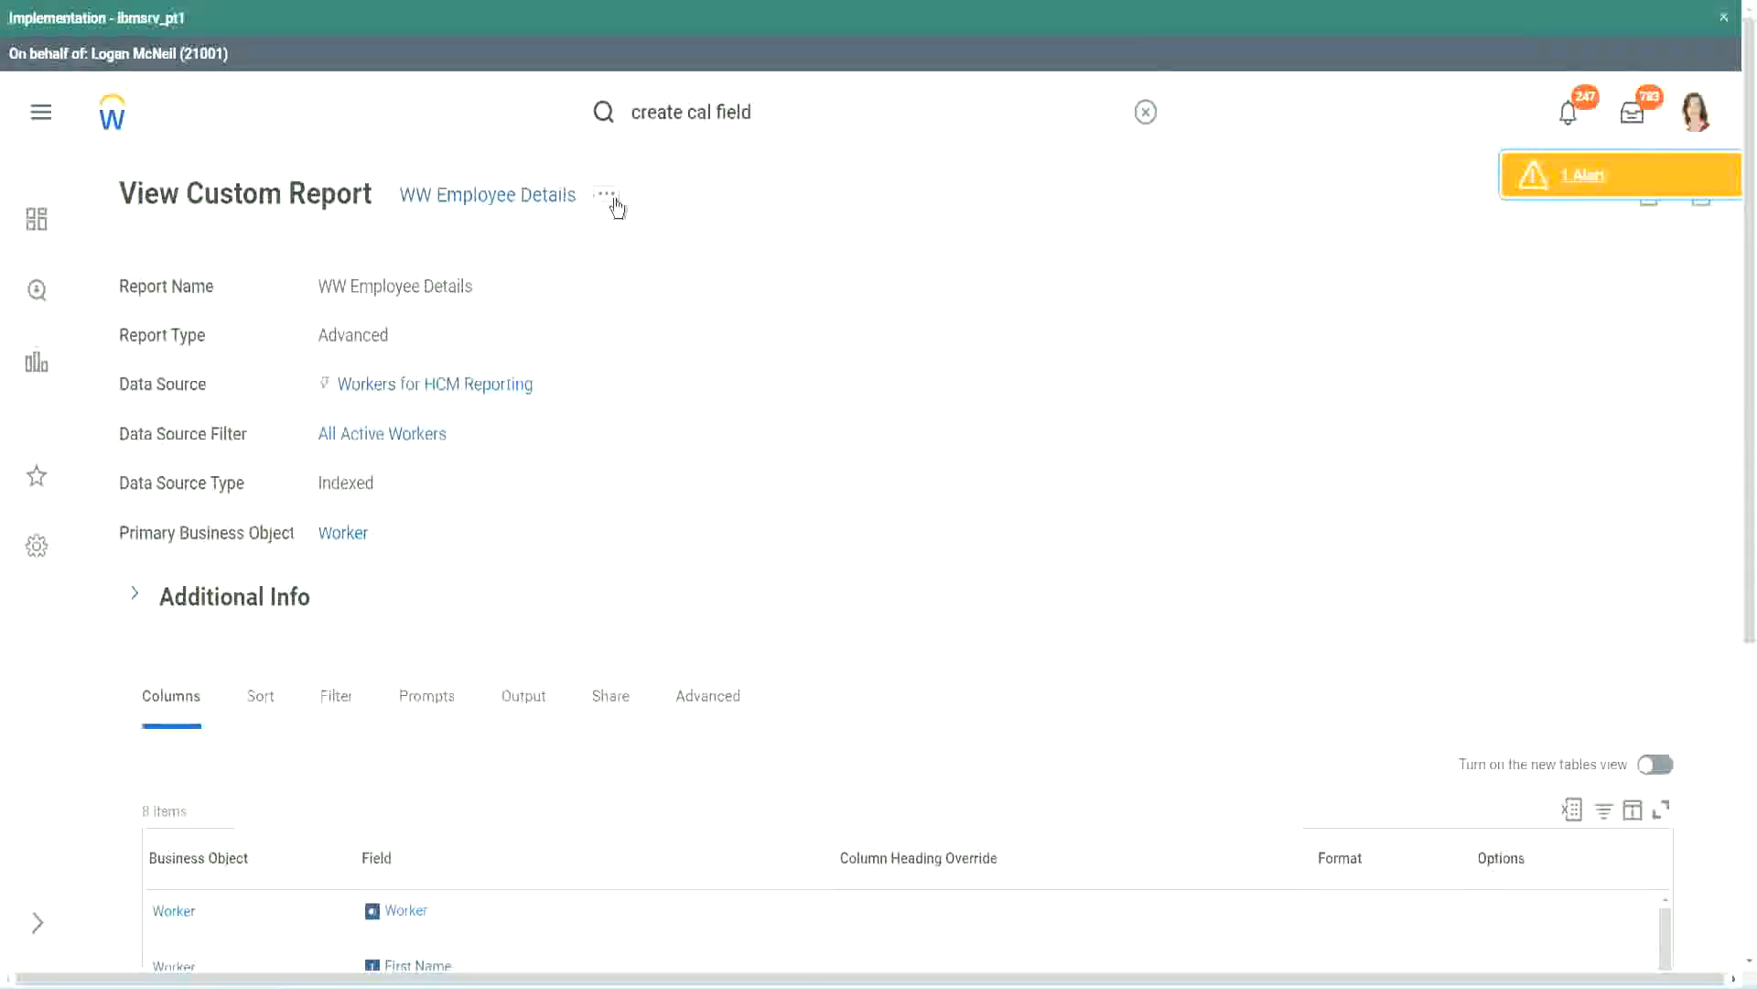
left_click(607, 195)
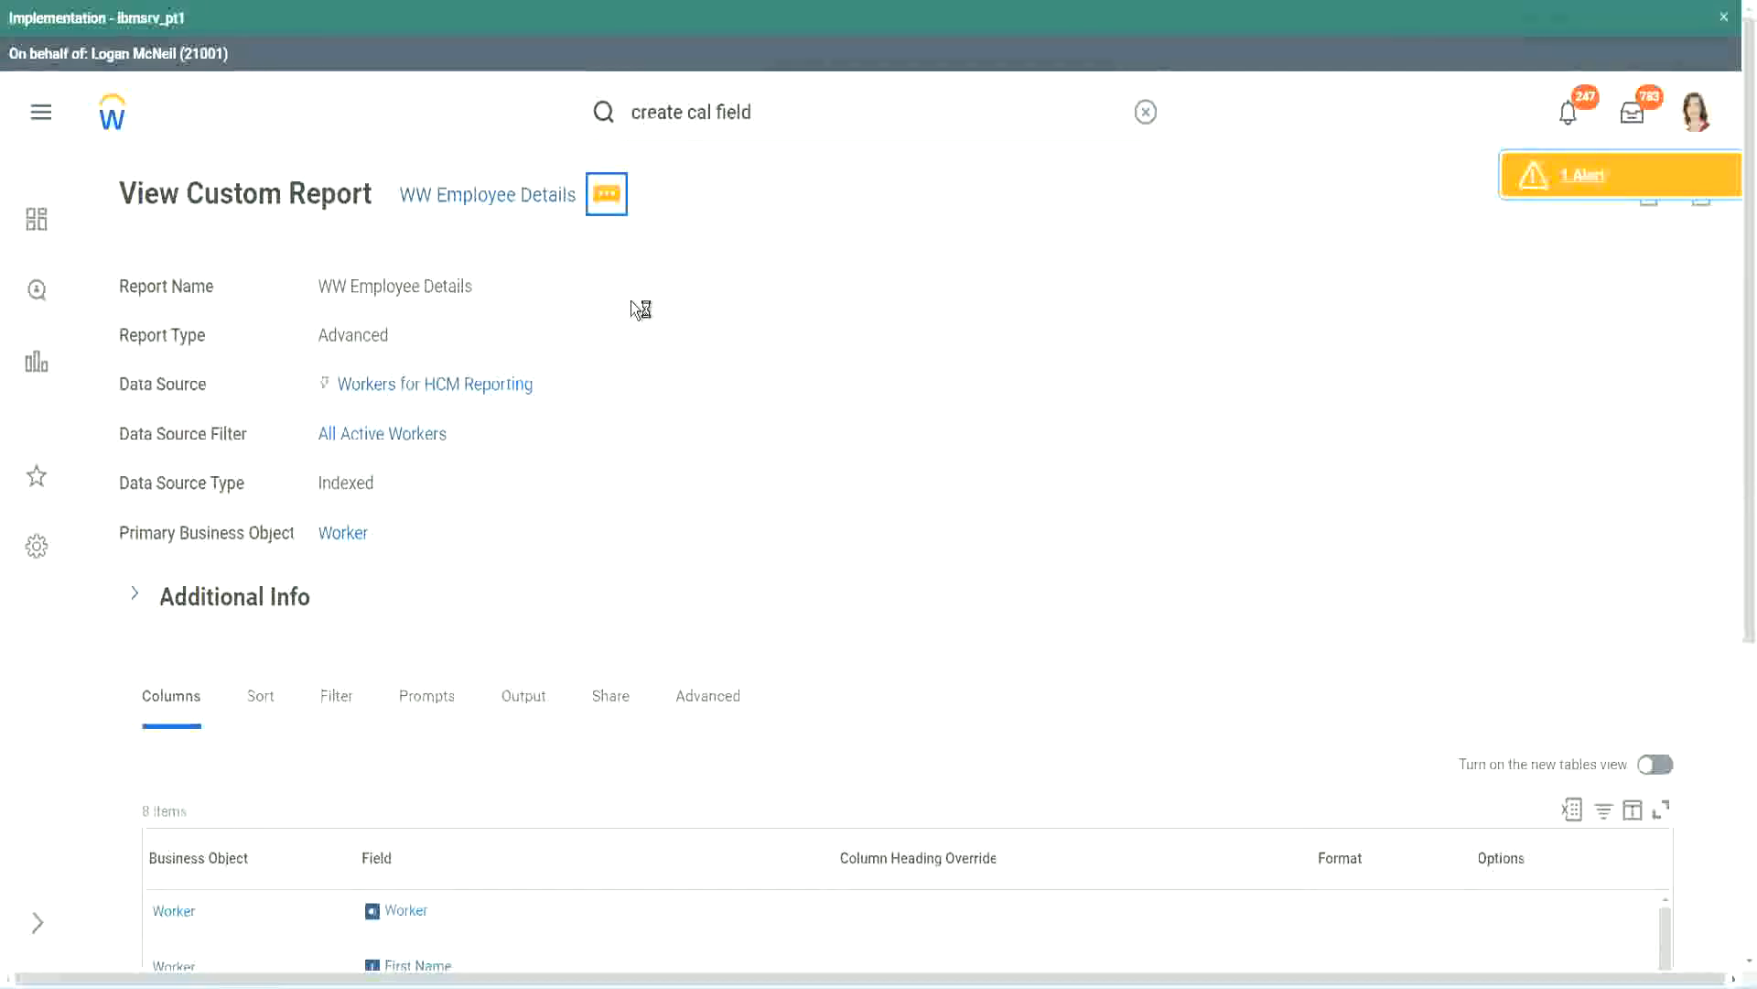
mouse_move(674, 298)
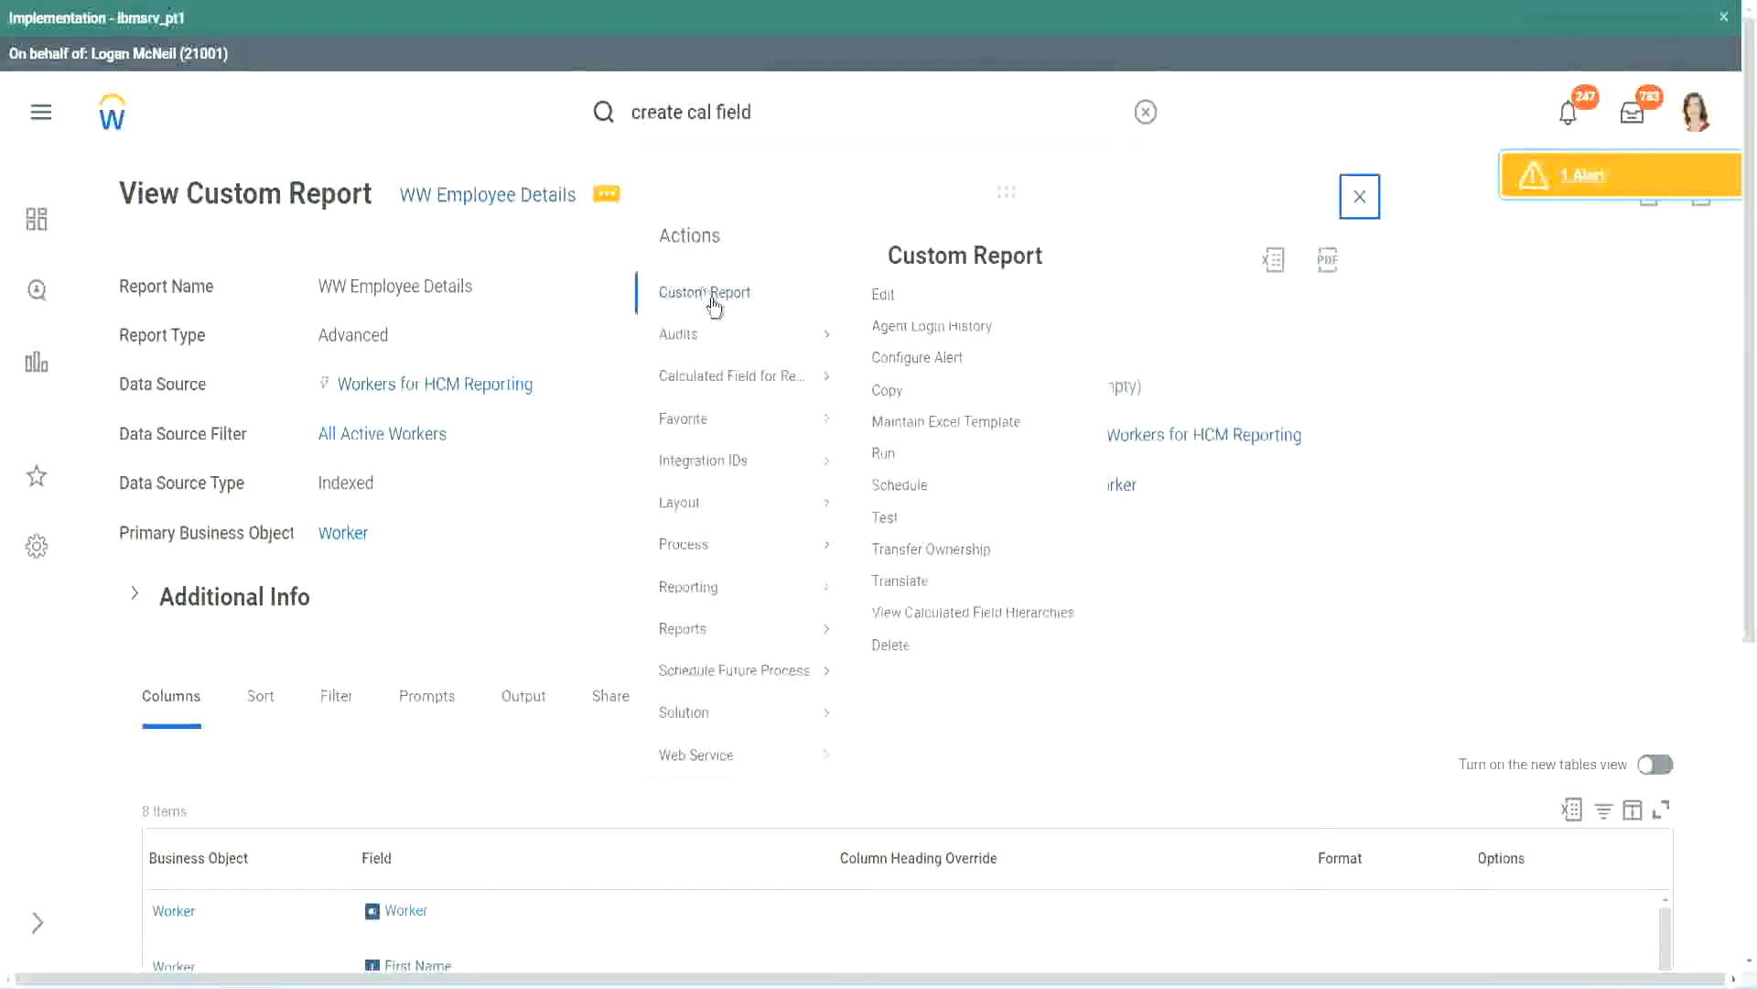
left_click(894, 303)
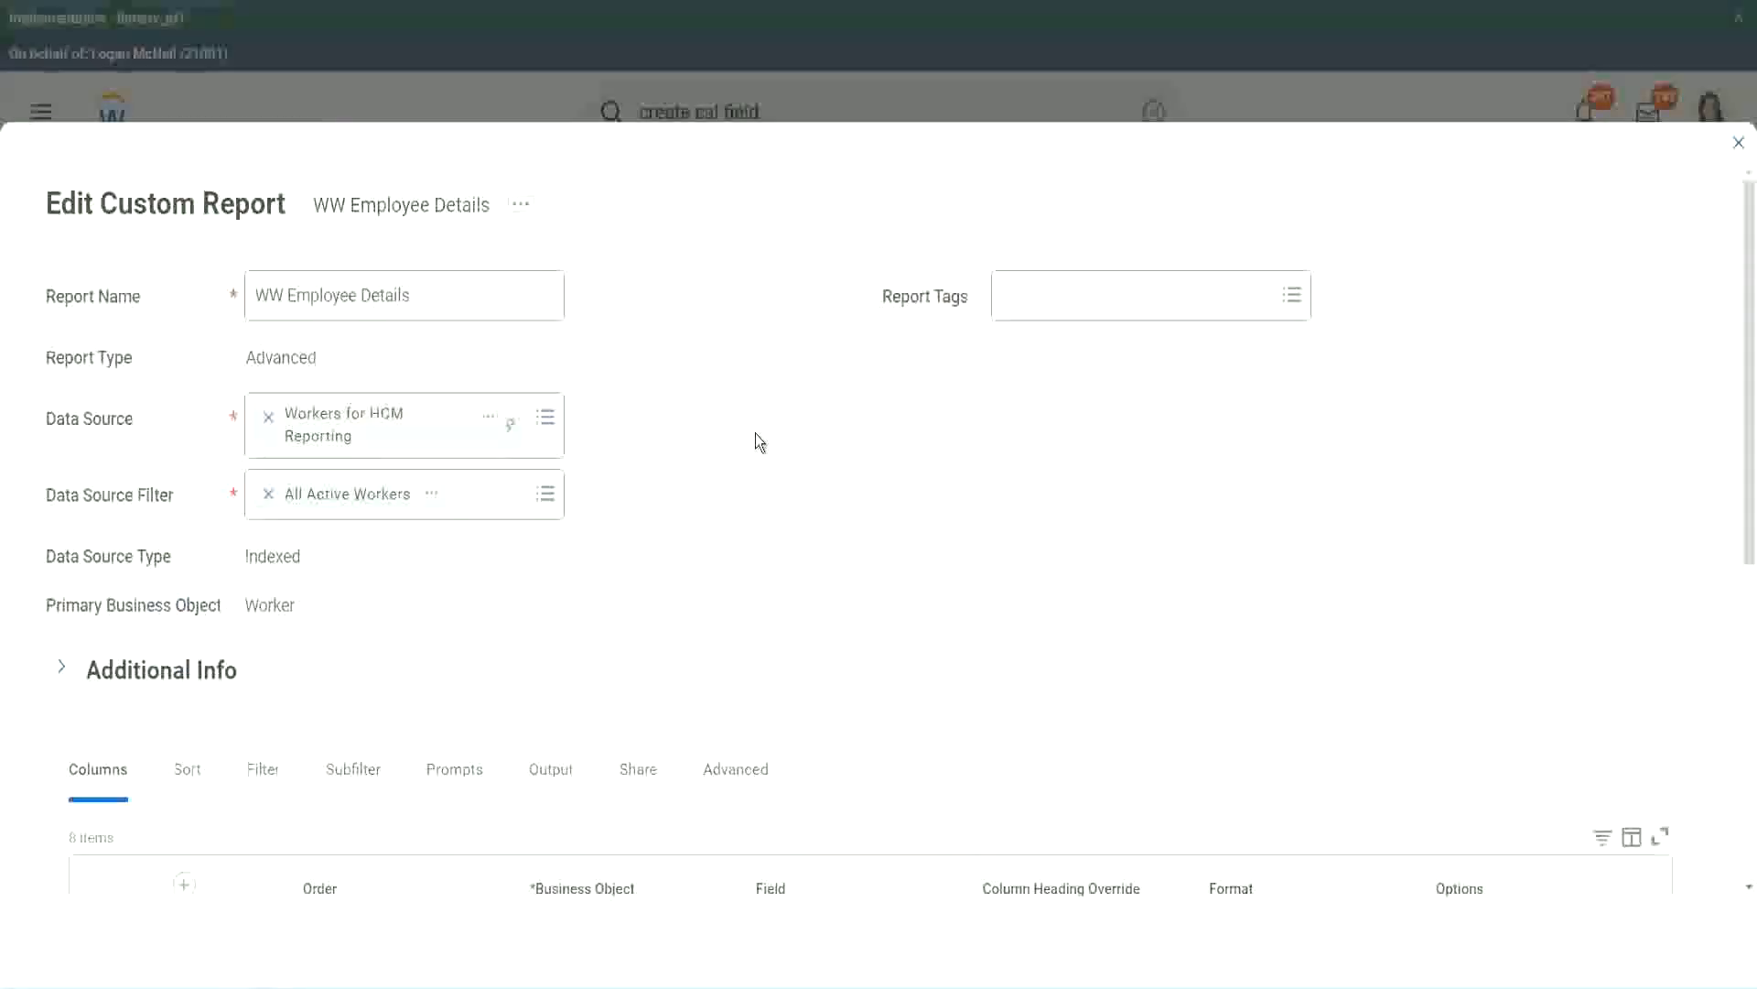
Add an empty Worker column row below the Experience Bands row of the report
scroll(641, 760, "down", 9)
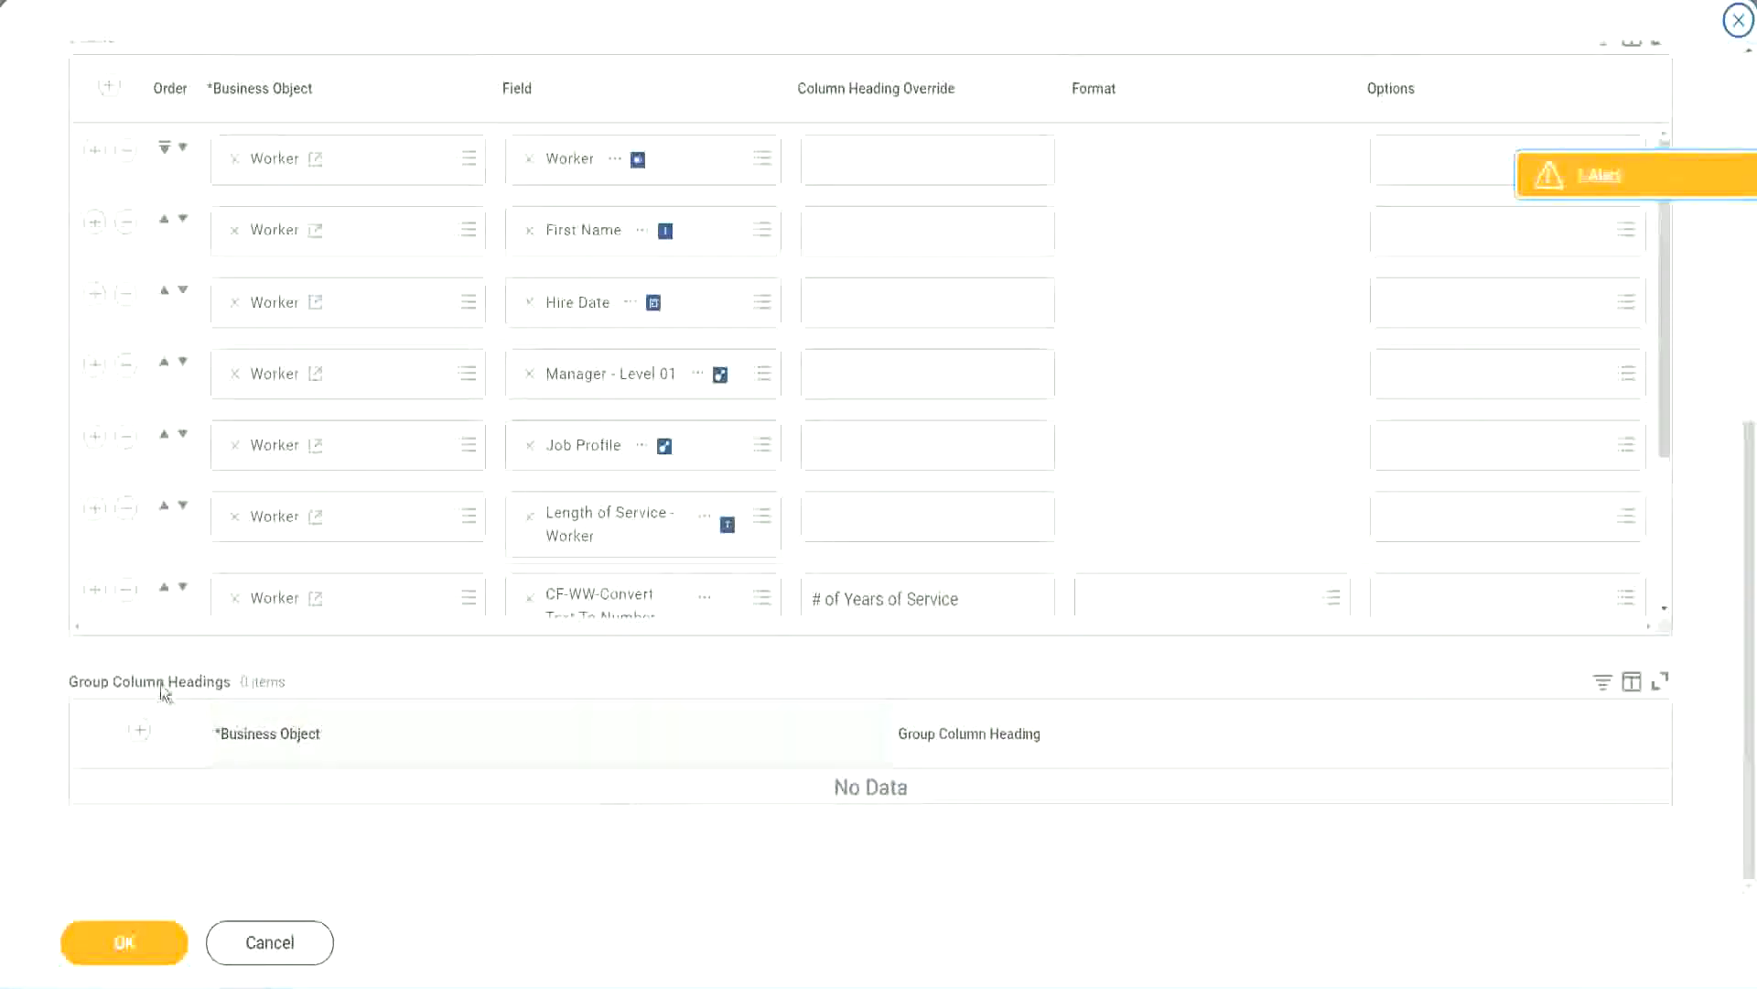
scroll(369, 448, "down", 3)
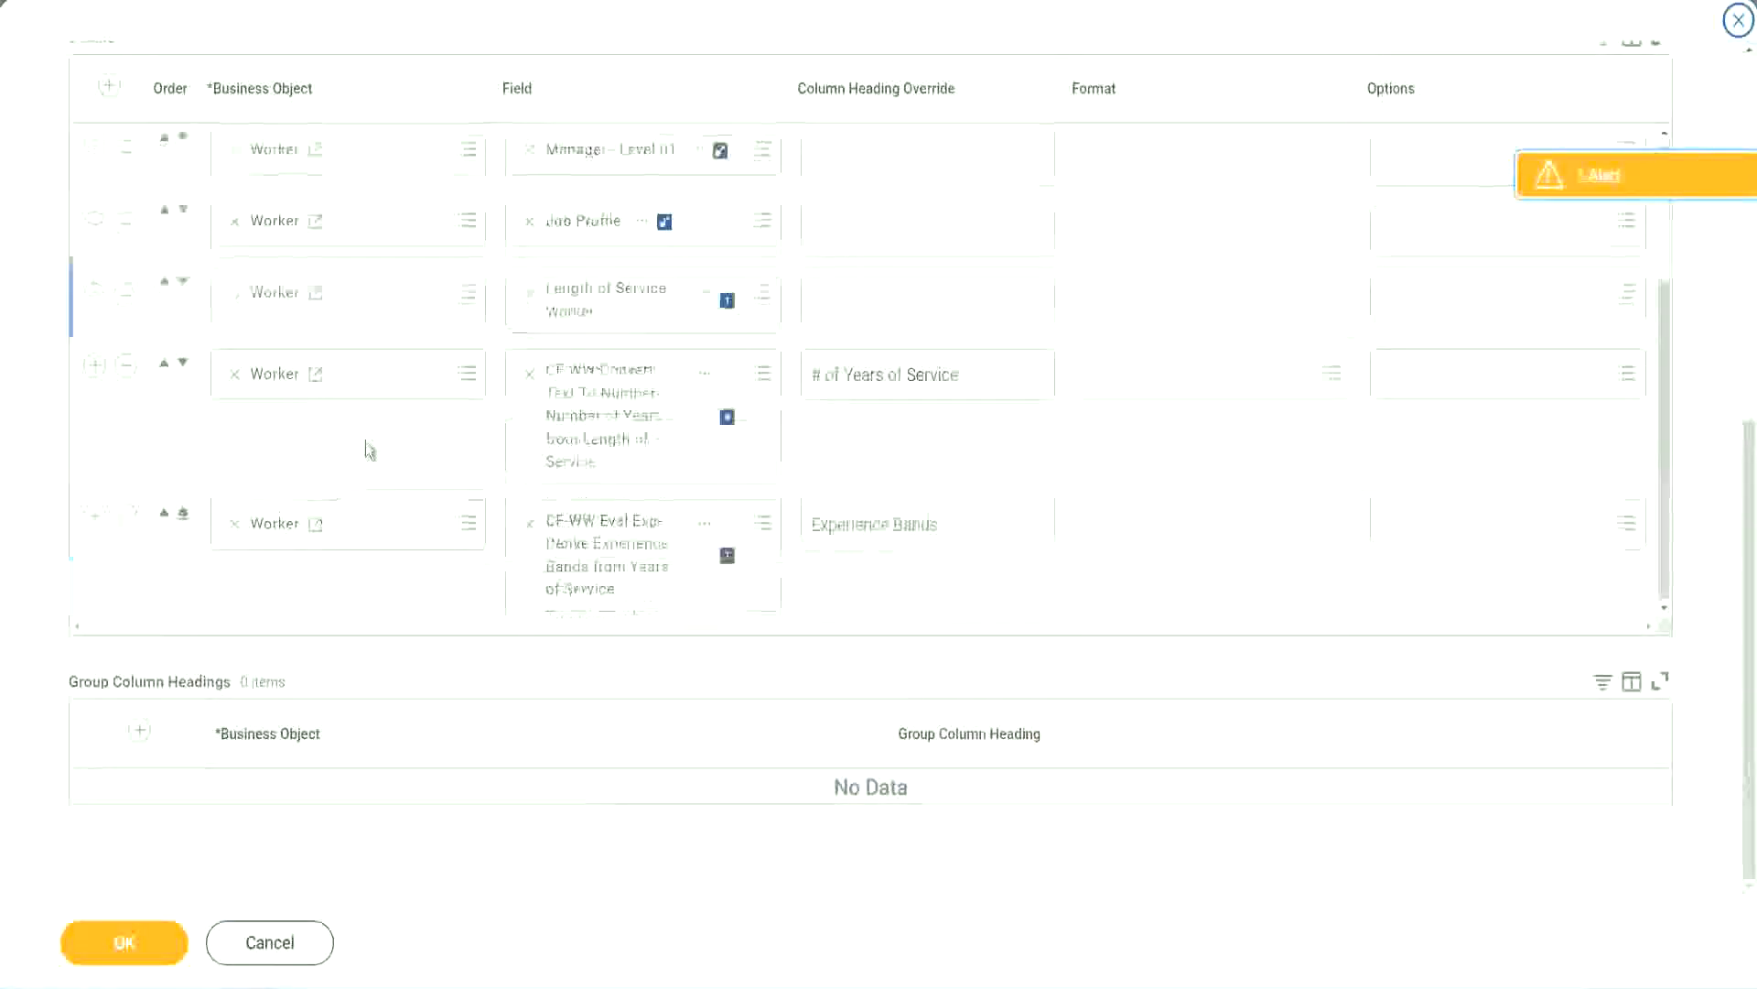
left_click(95, 516)
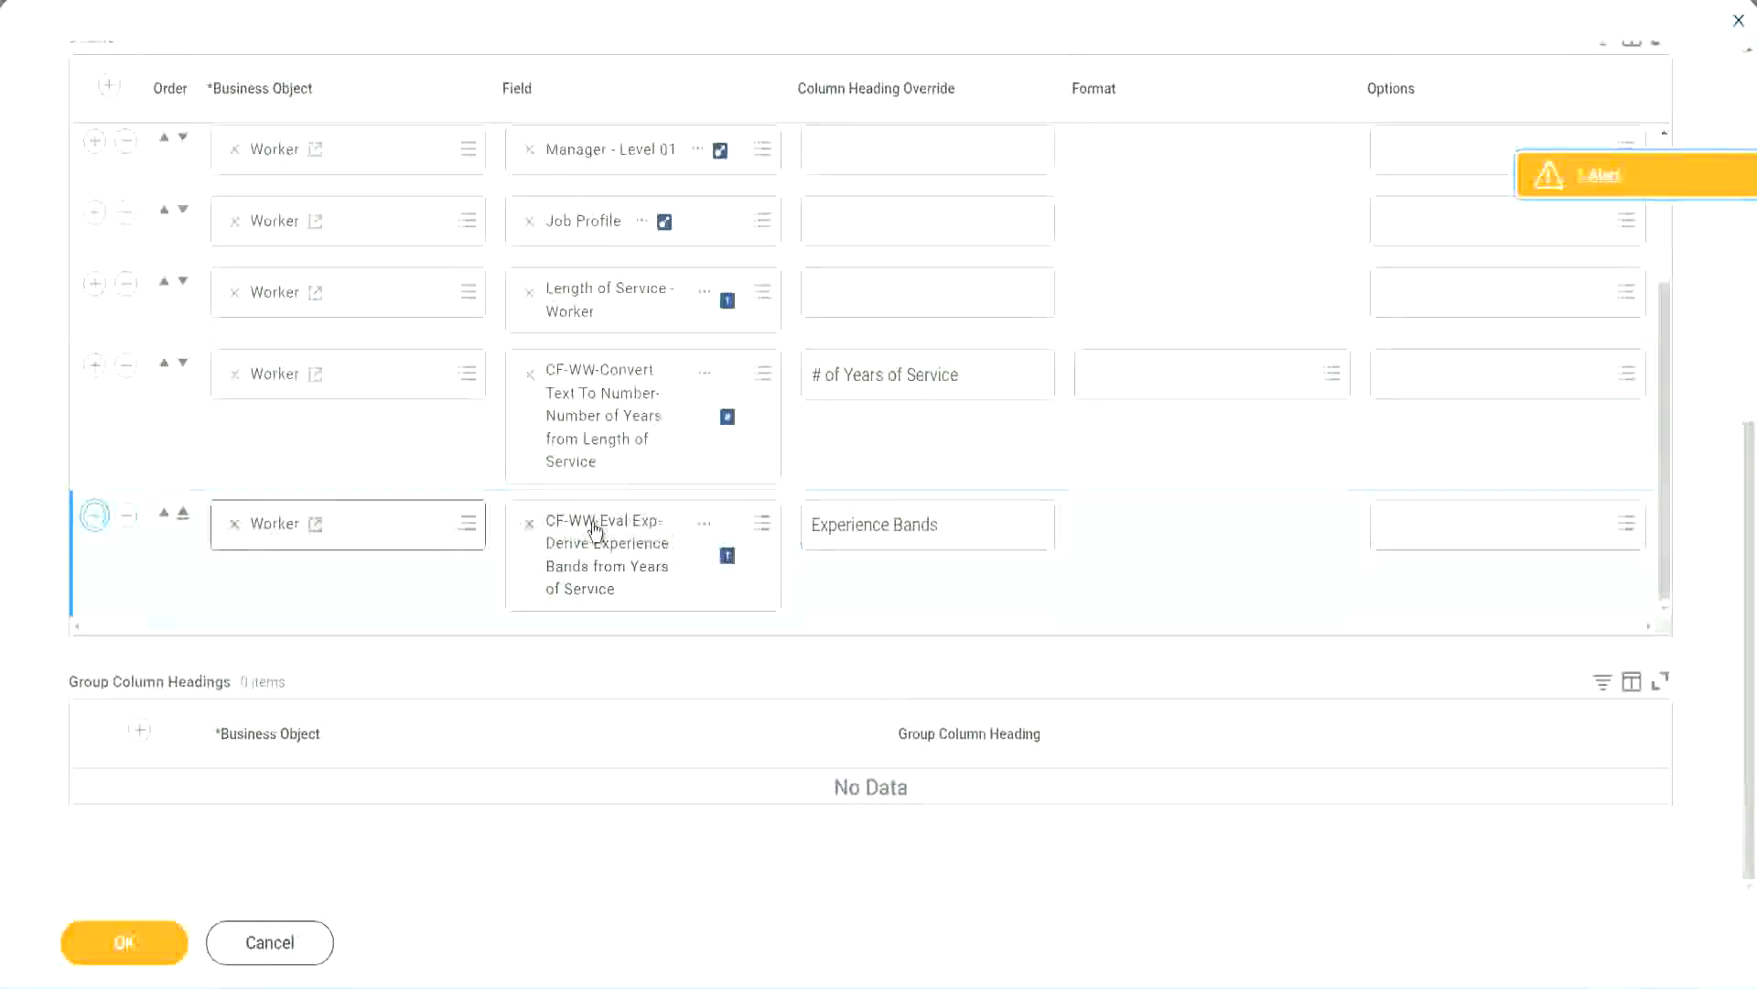
scroll(647, 482, "down", 1)
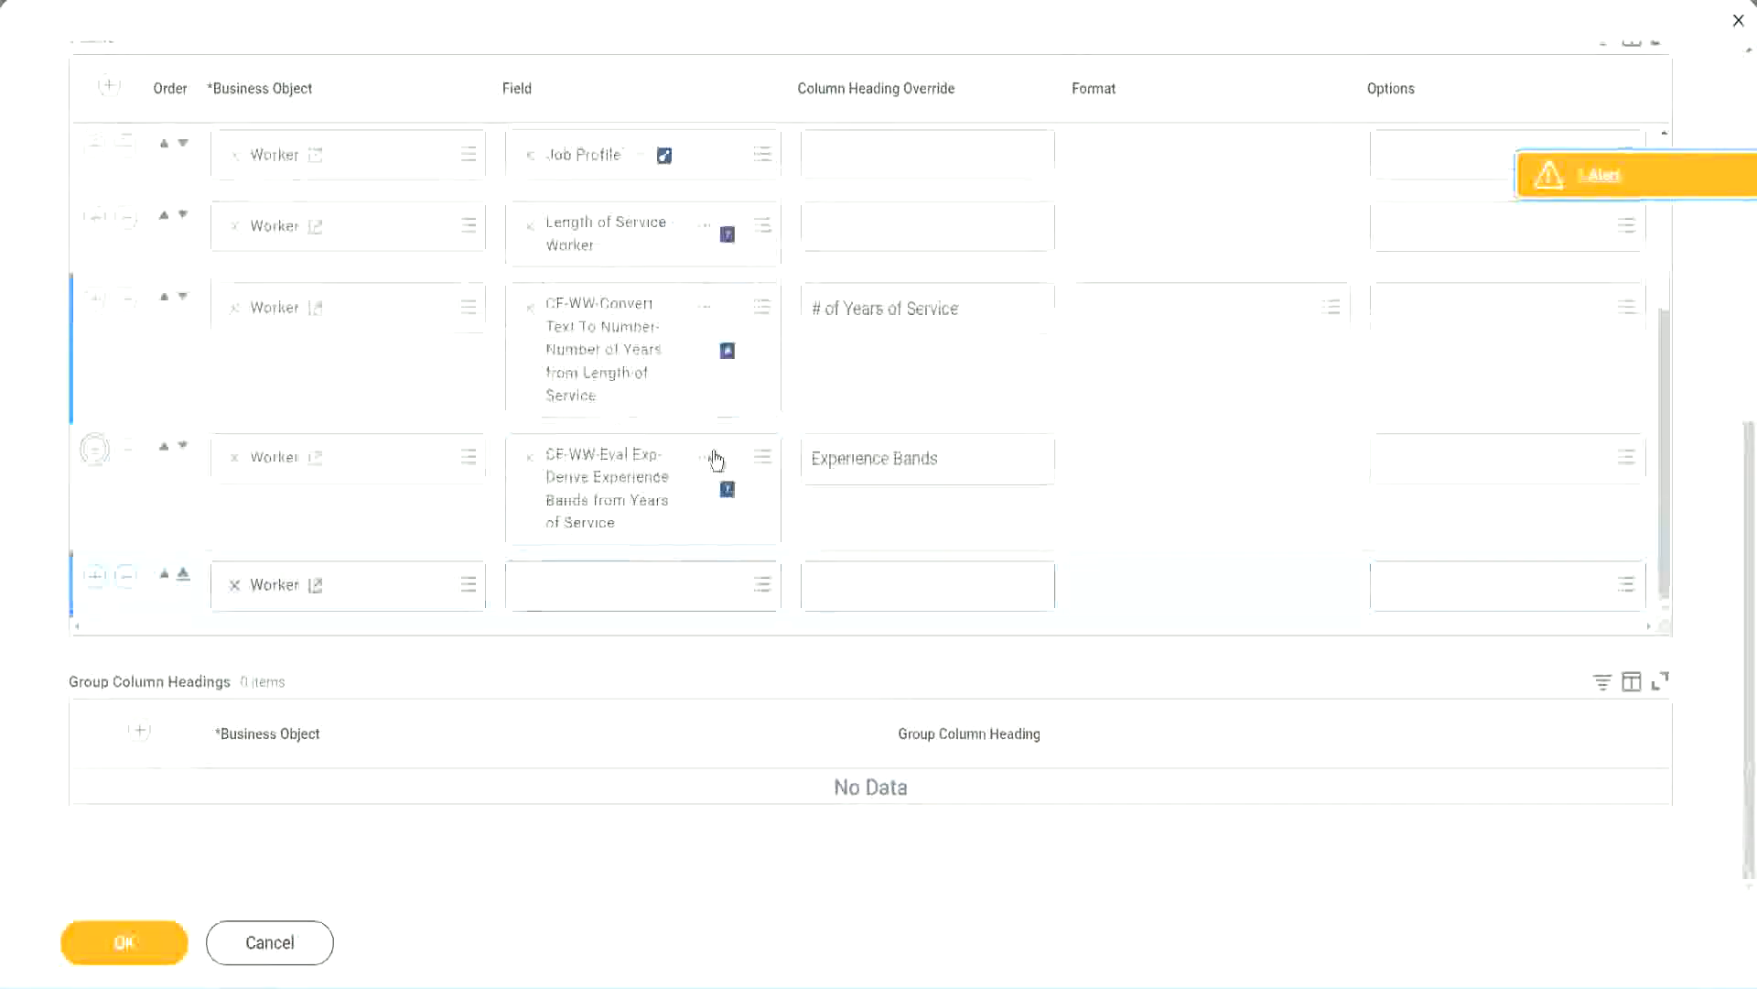
Find CF-WW-Eval Exp Band and assign CF-WW-Eval Exp Band-Determine Experience Bands from Years of Service as the new row's field
right_click(612, 495)
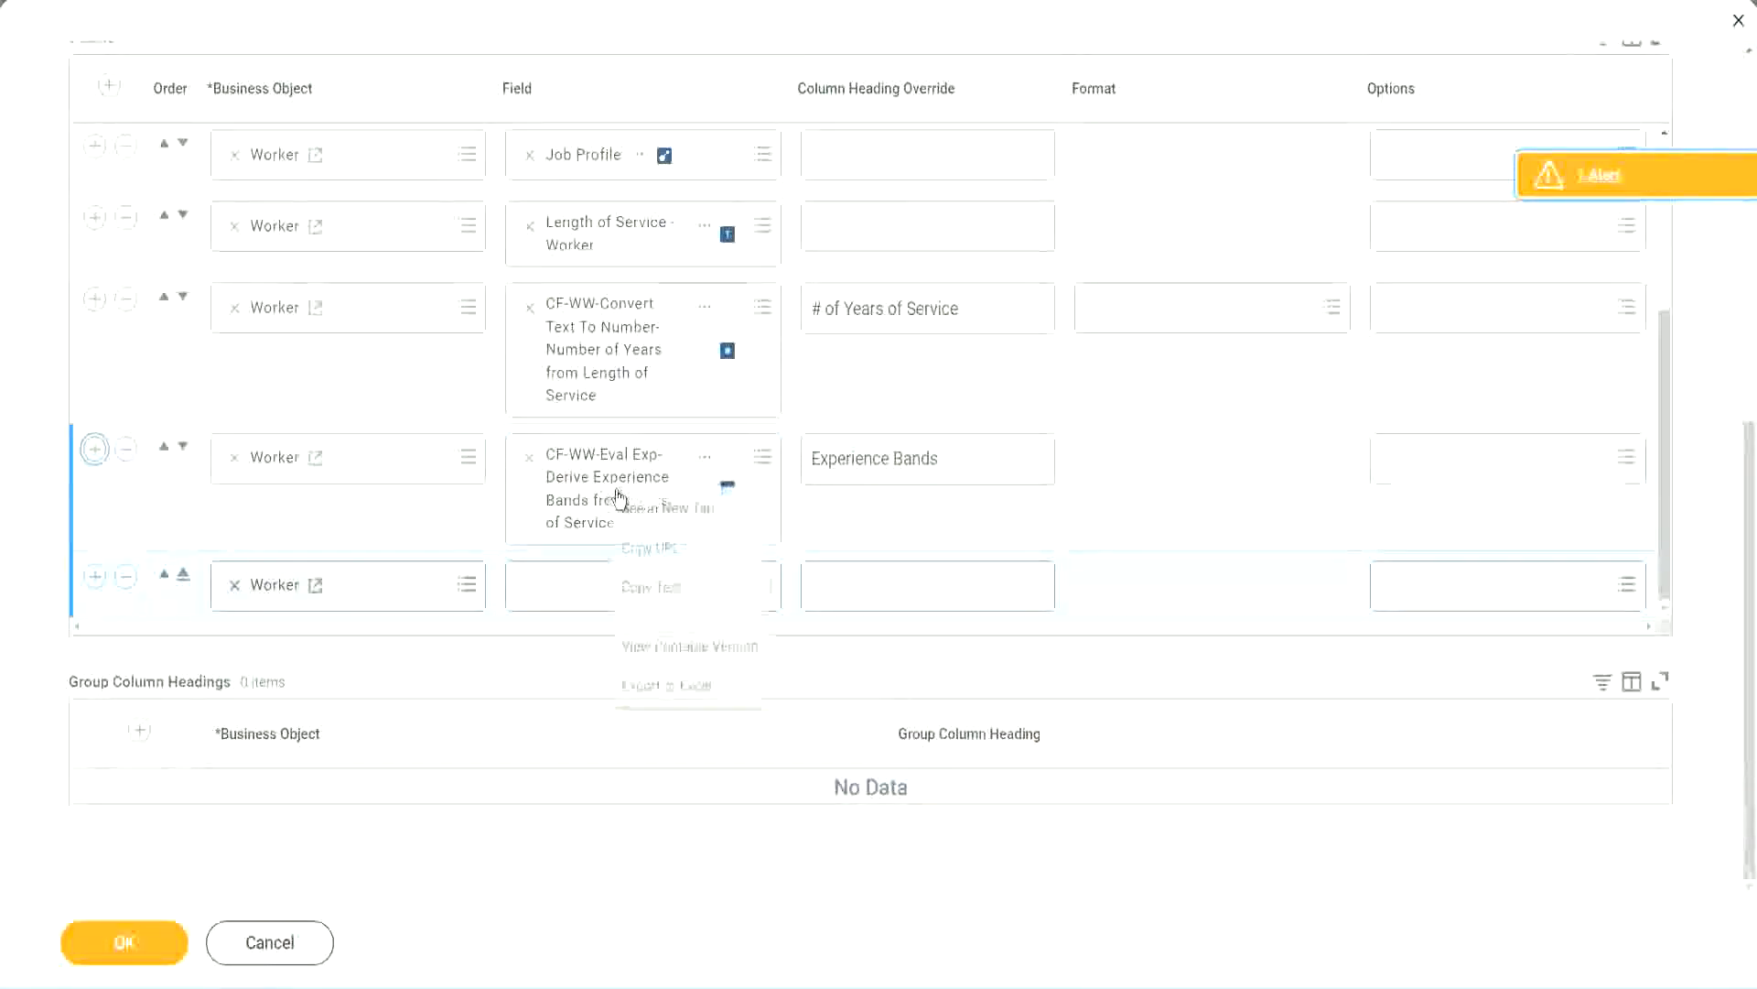
left_click(661, 590)
left_click(552, 595)
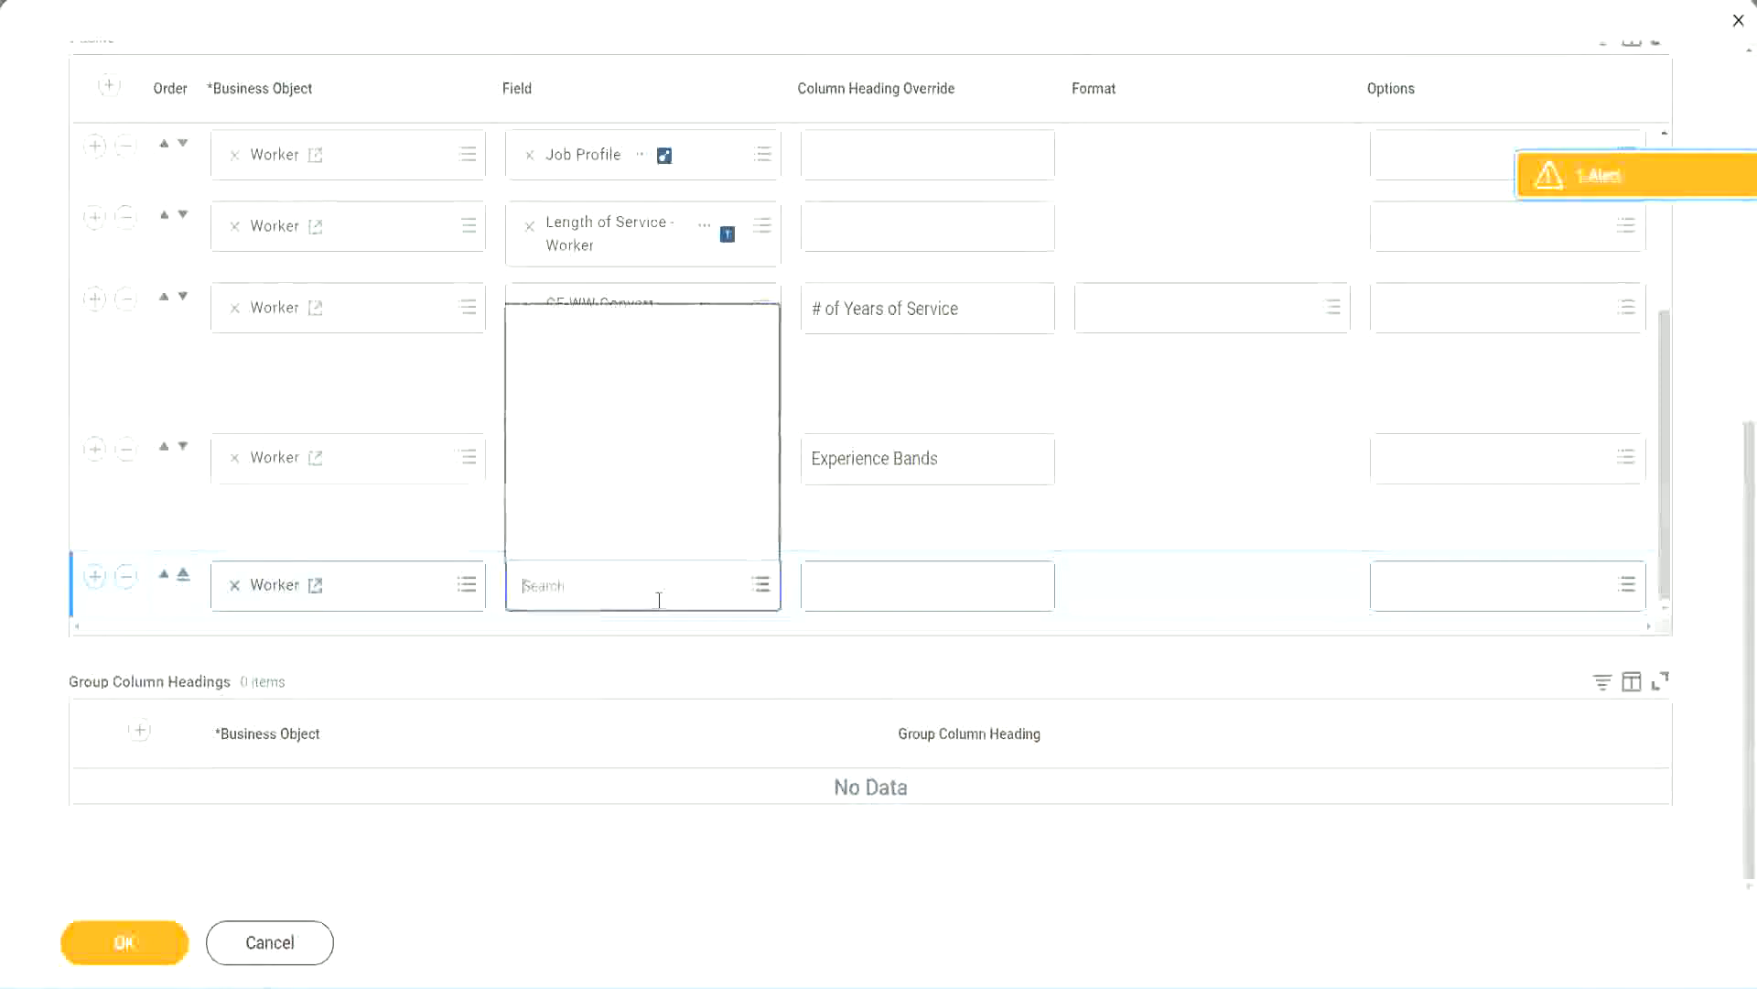
key("ctrl+v")
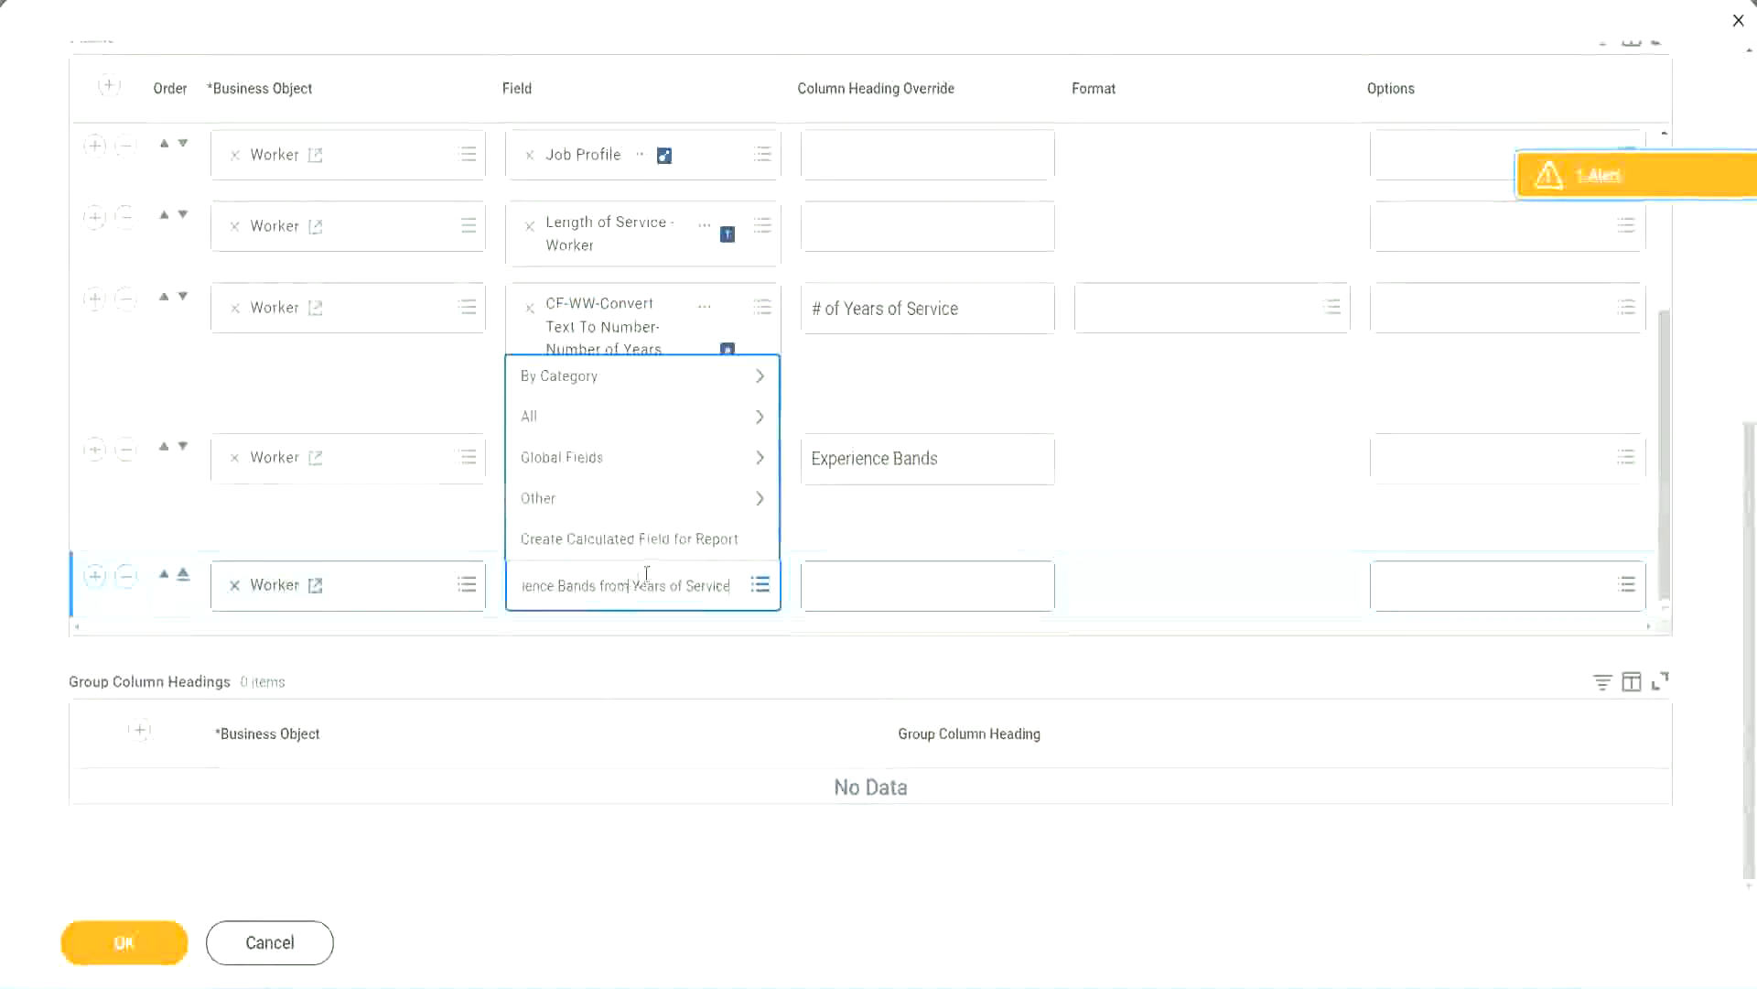
left_click_drag(529, 578, 447, 581)
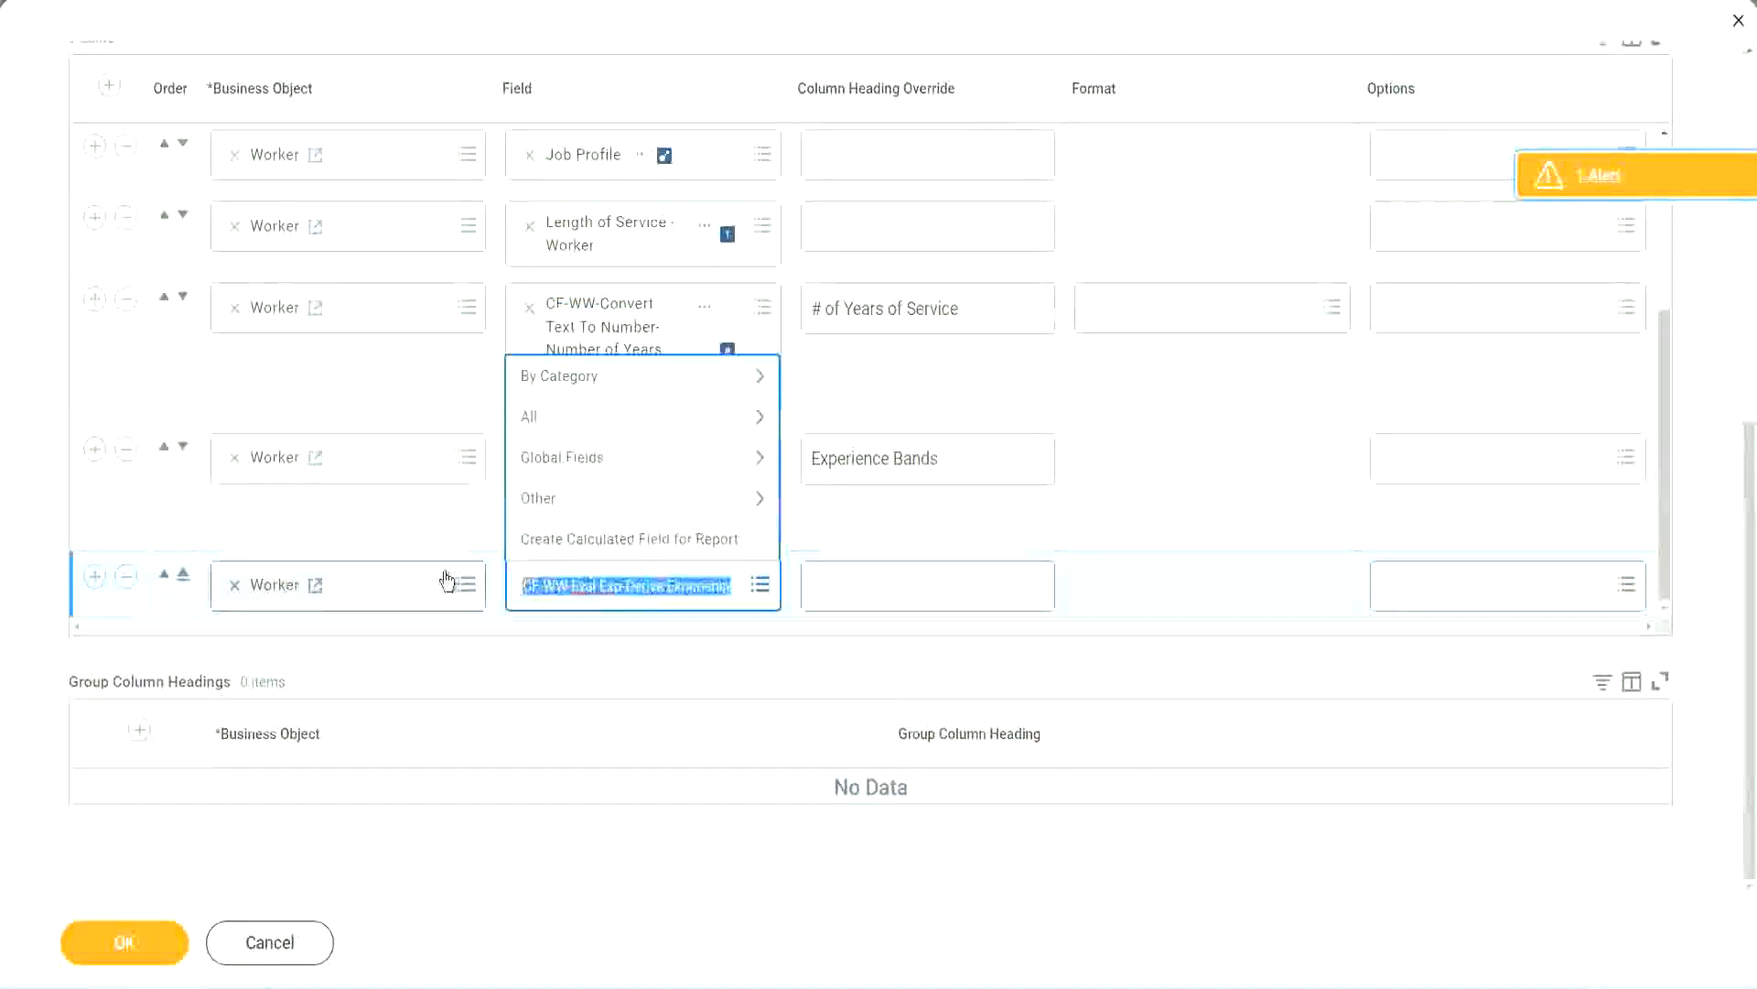
left_click(656, 600)
key("BackSpace")
type("Band")
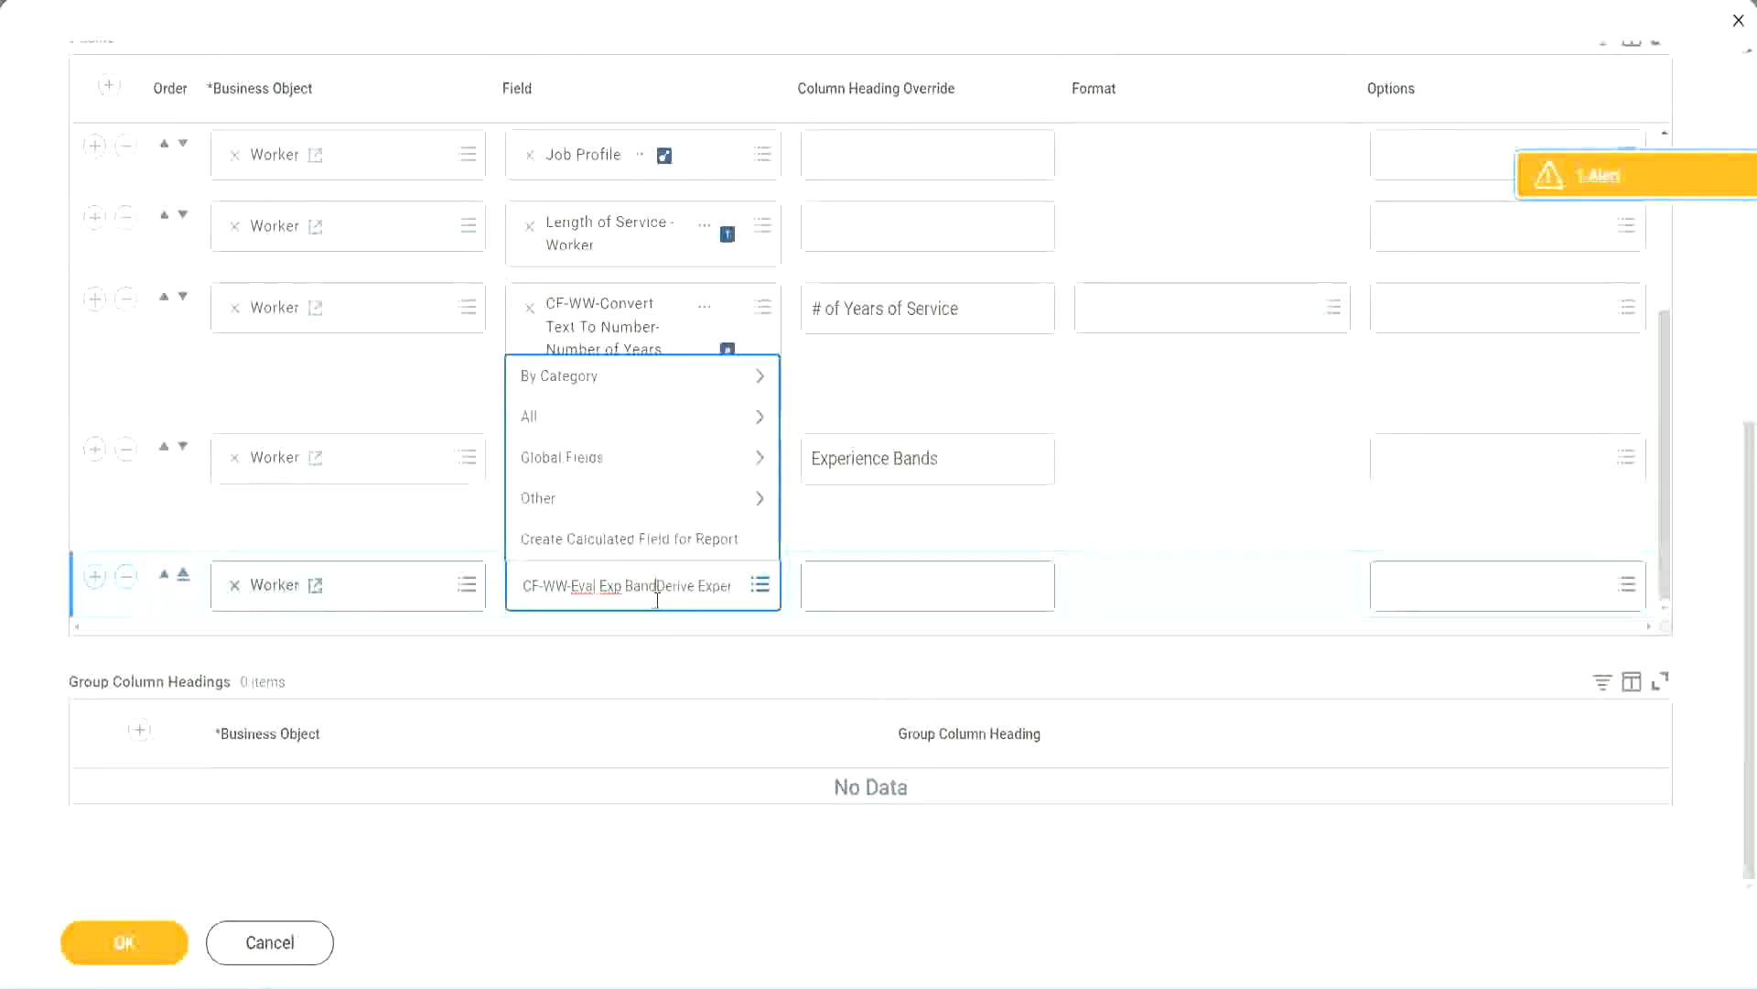
key("Delete")
key("Delete")
key("Delete")
key("Delete")
key("Delete")
key("Delete")
key("Delete")
key("Delete")
key("Delete")
key("Delete")
key("Delete")
key("Delete")
key("Delete")
key("Delete")
key("Delete")
key("Delete")
key("Delete")
key("Return")
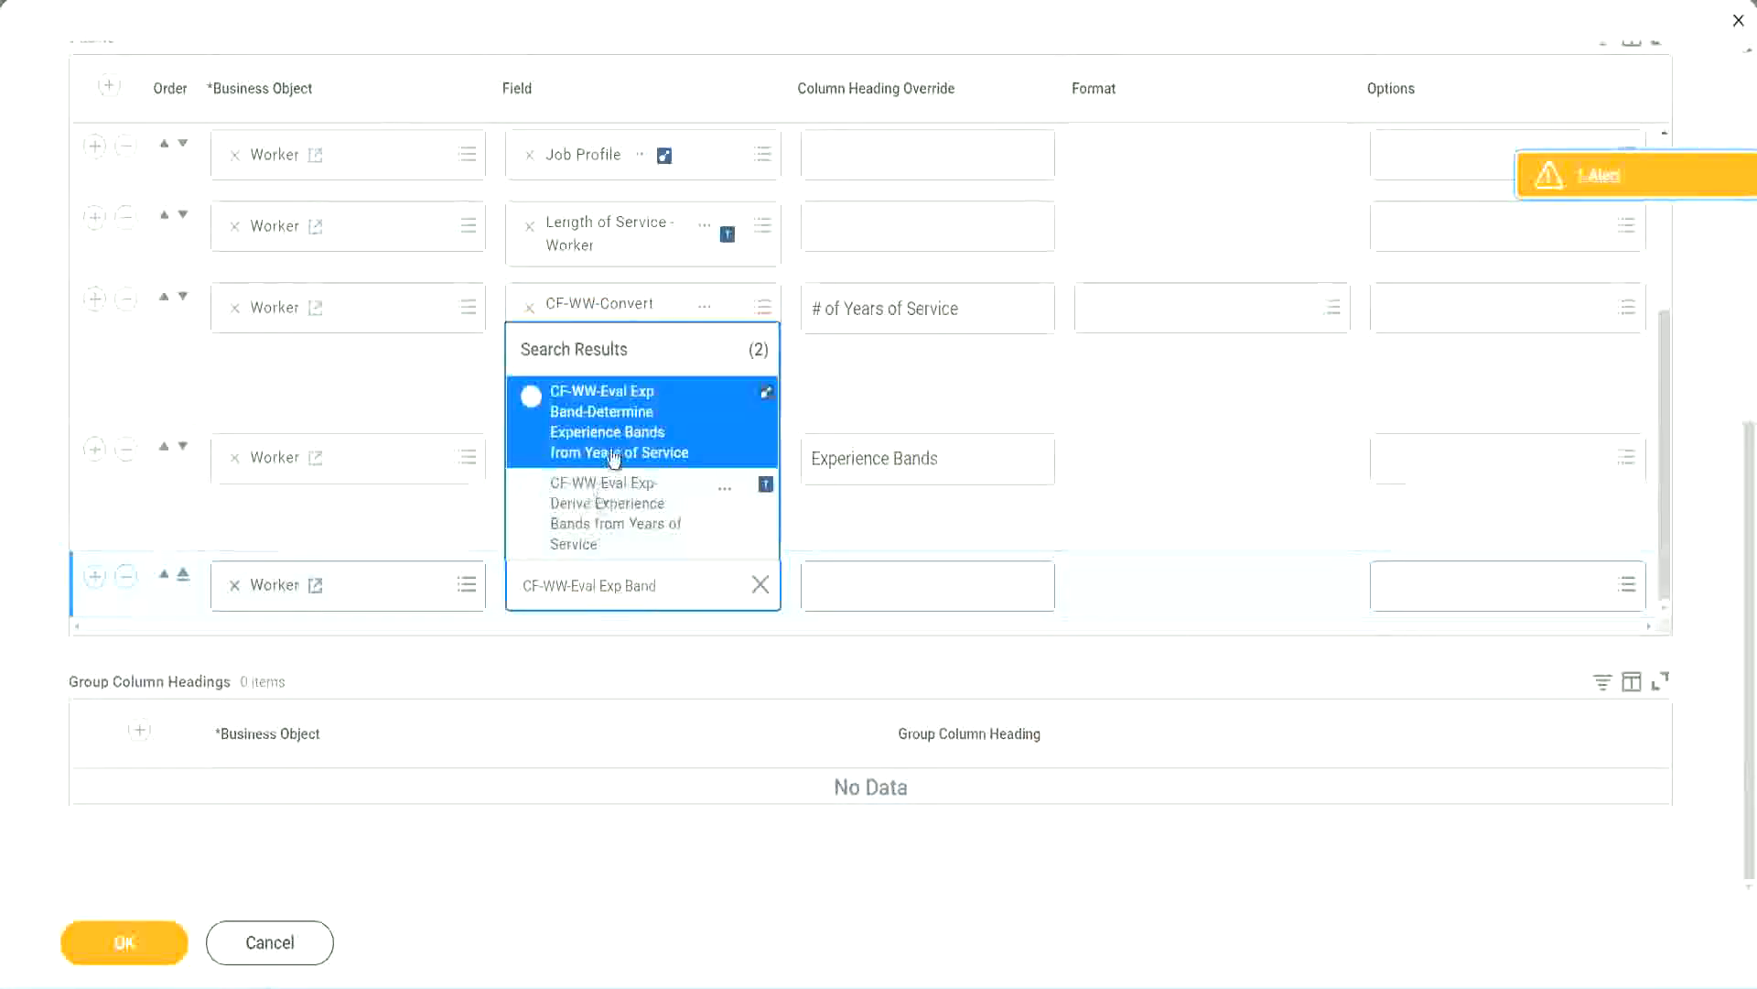
left_click(642, 433)
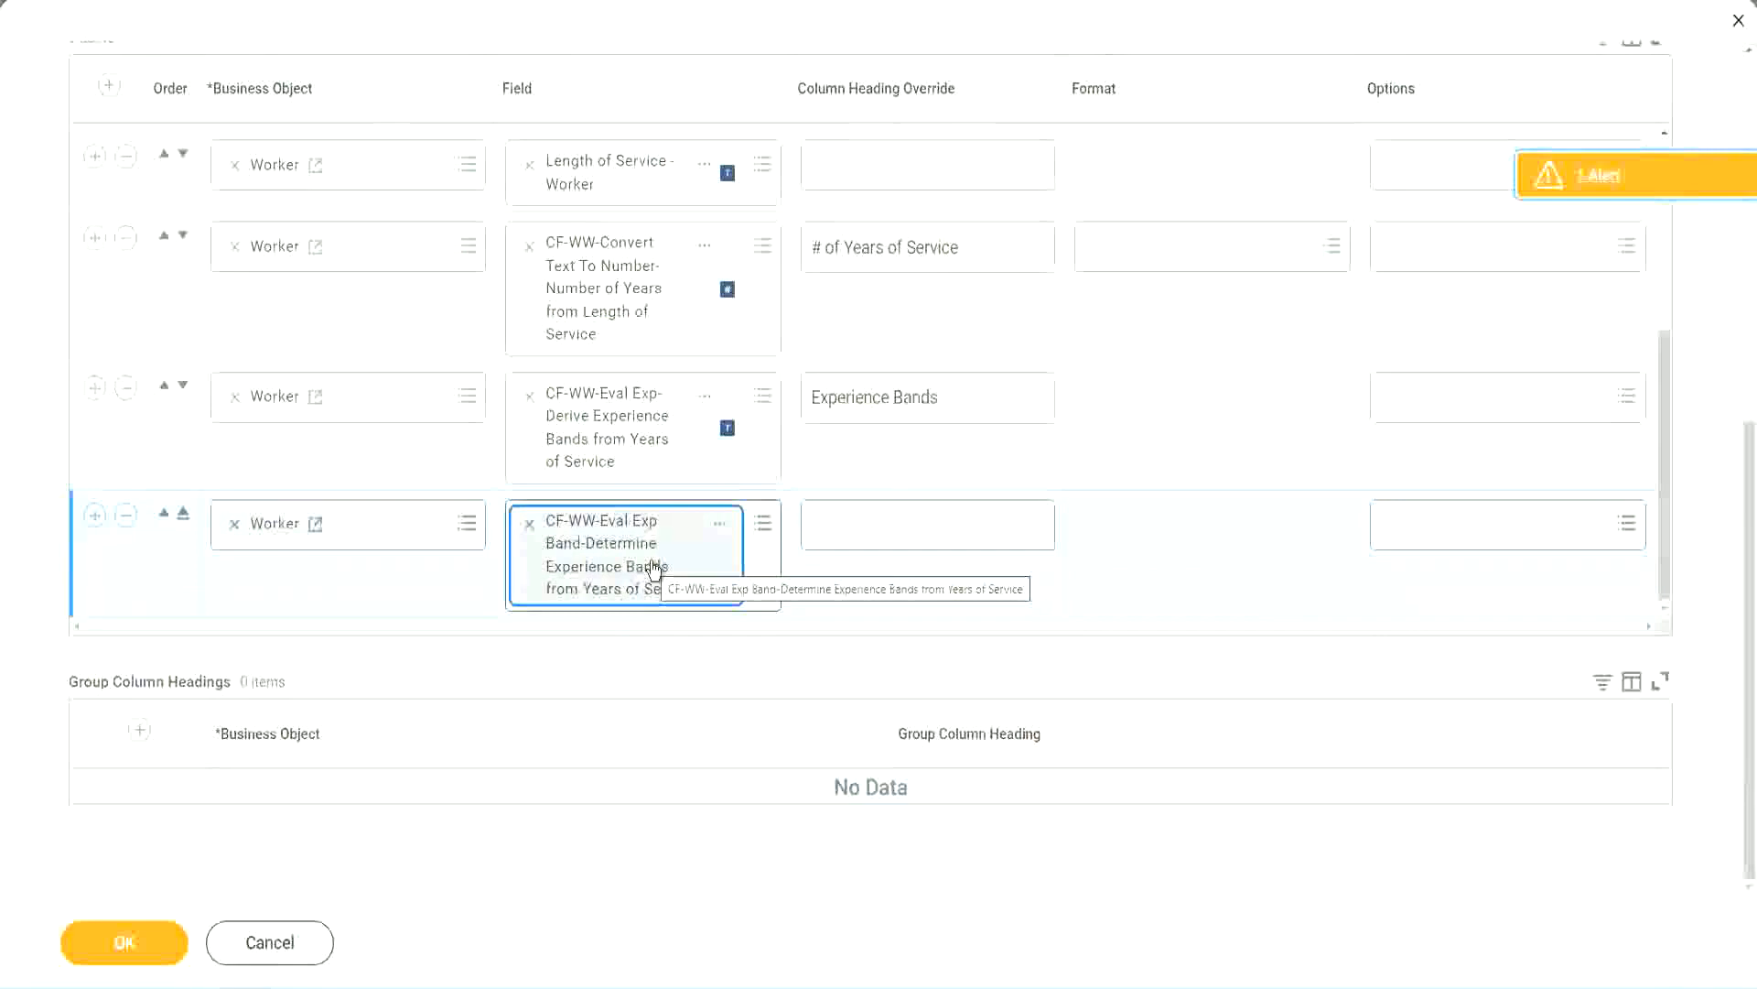
Set the new row's column heading override to Experience Bands (Eval Exp Bands) and save the report
left_click(966, 398)
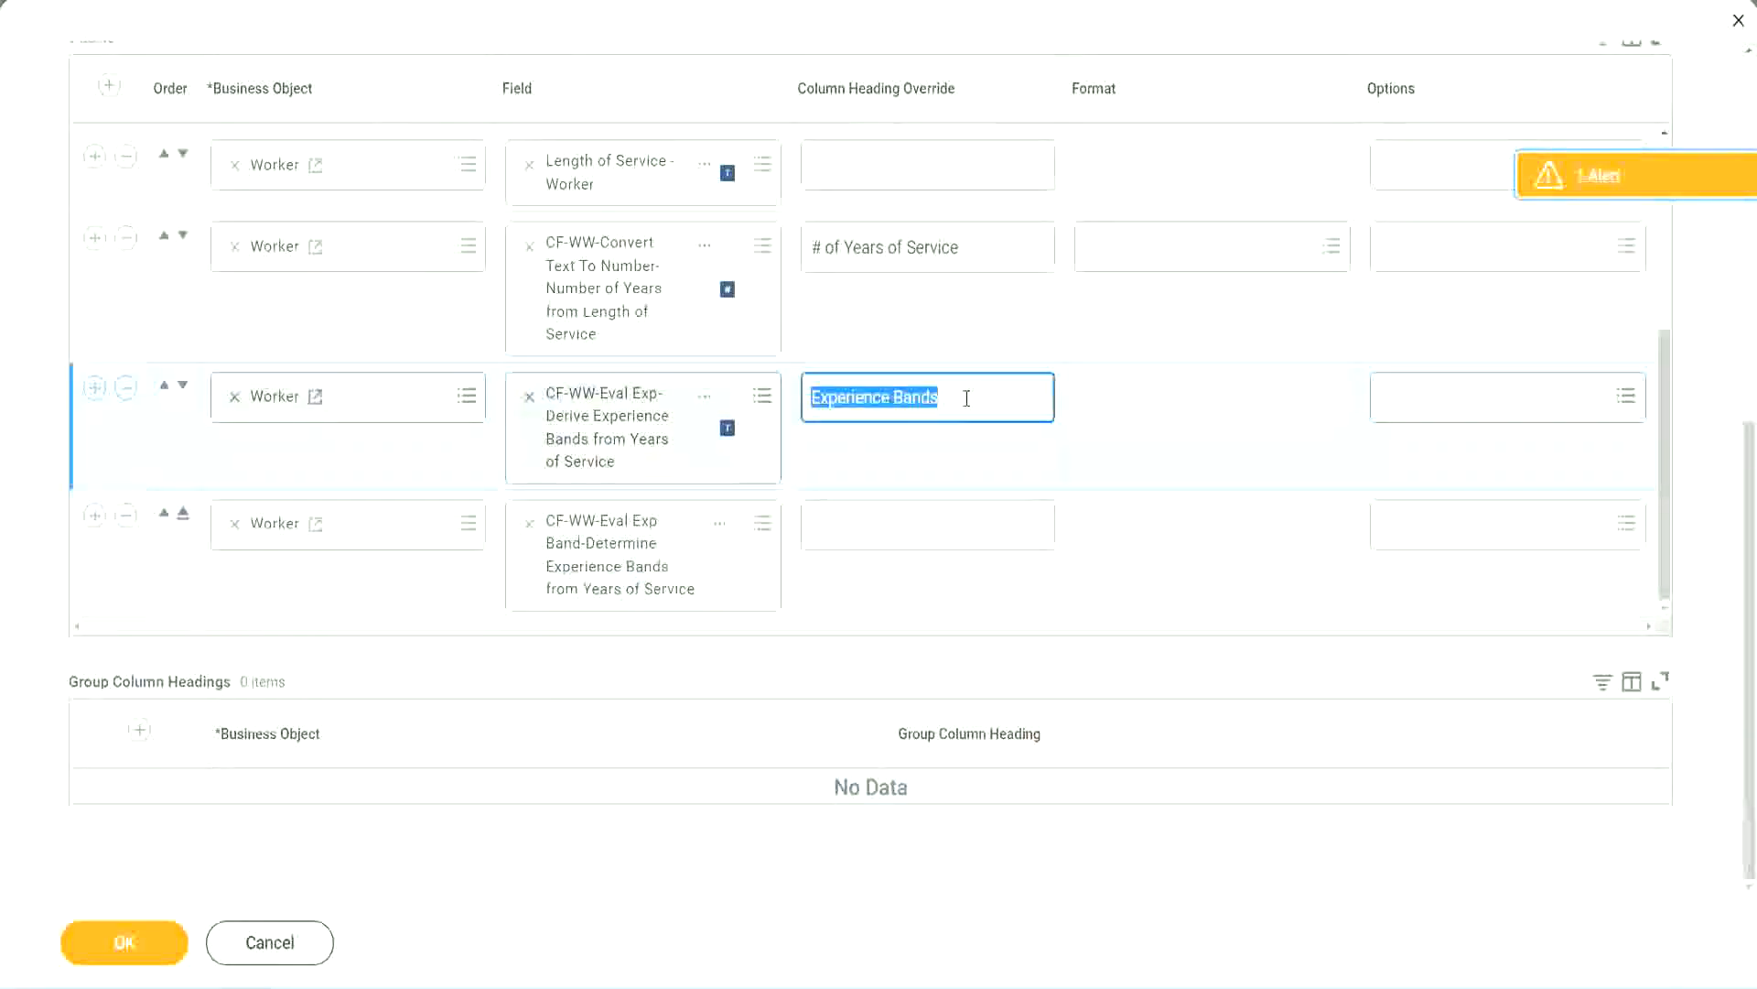
left_click(853, 522)
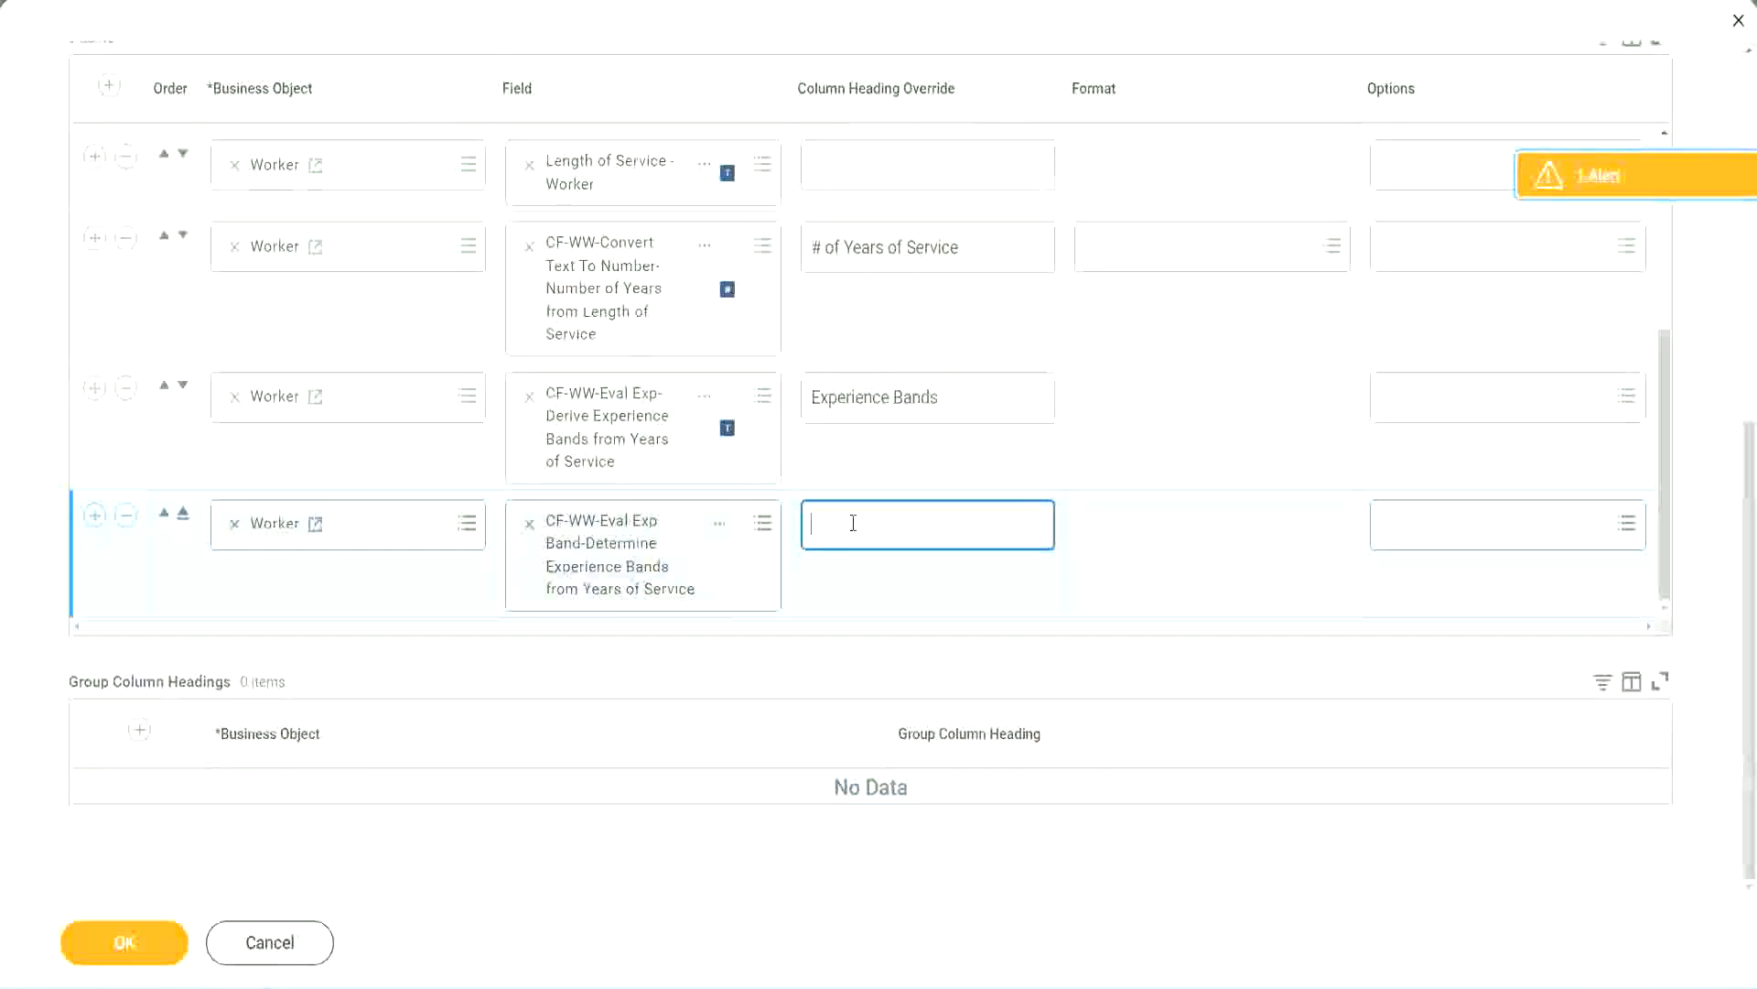
key("ctrl+v")
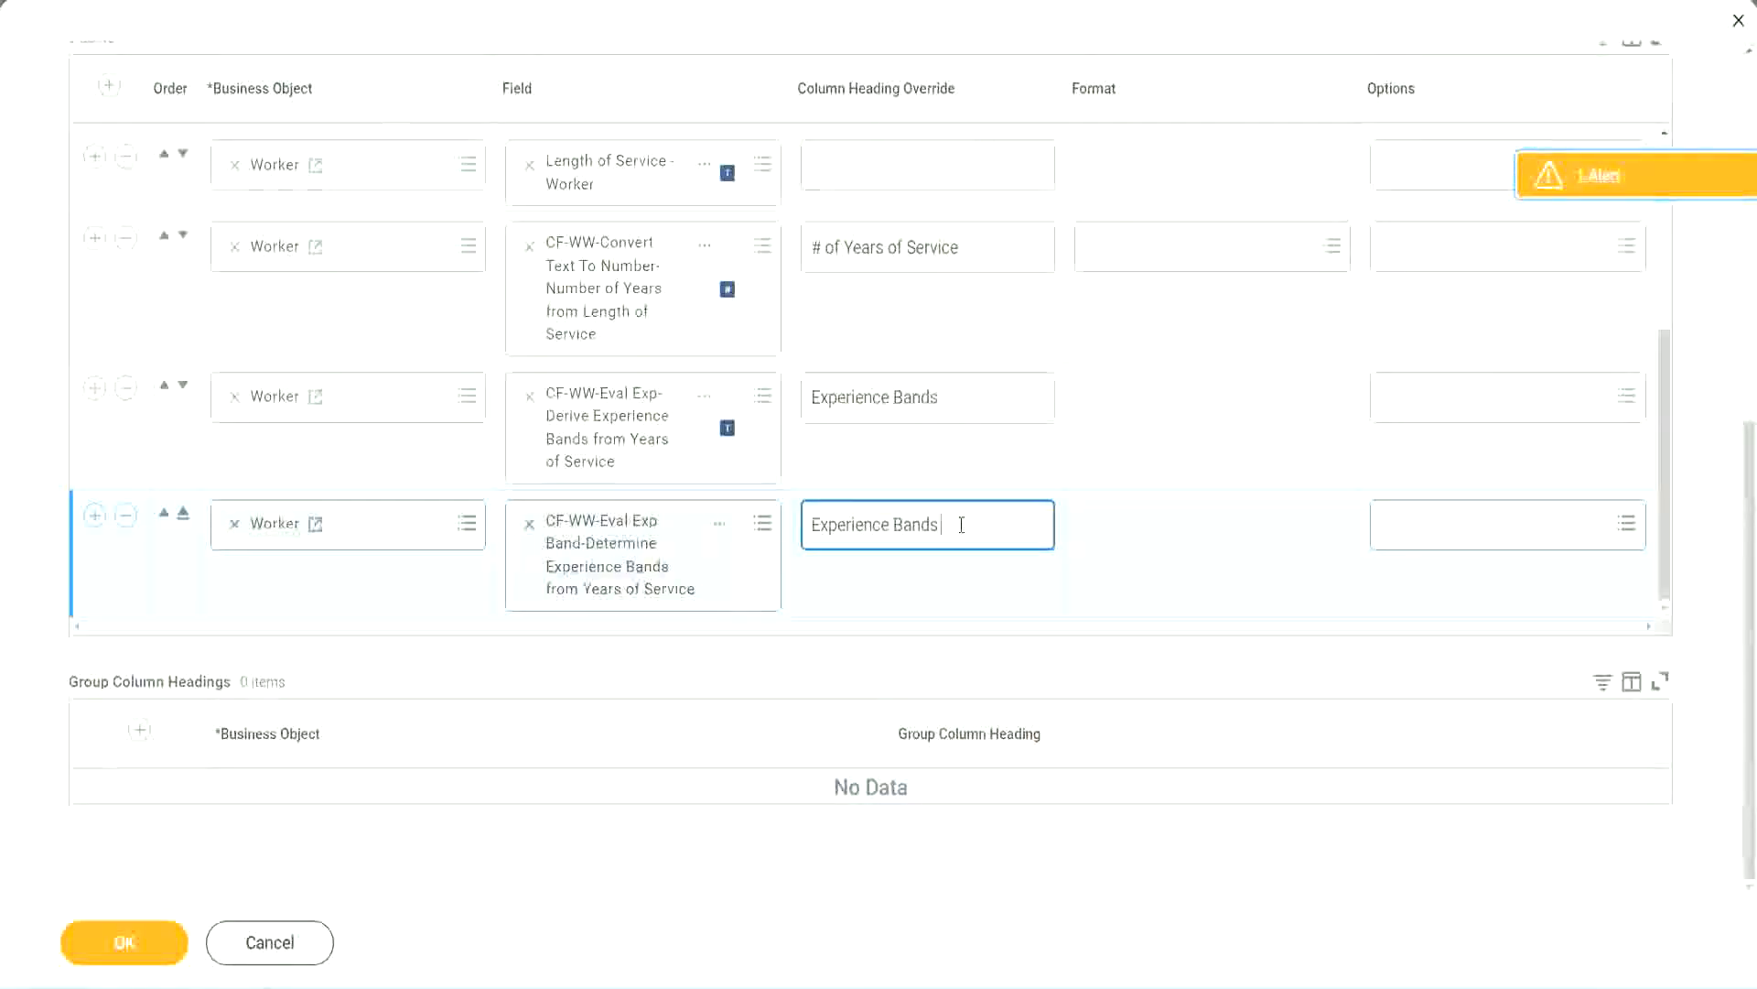
type("(Eval E")
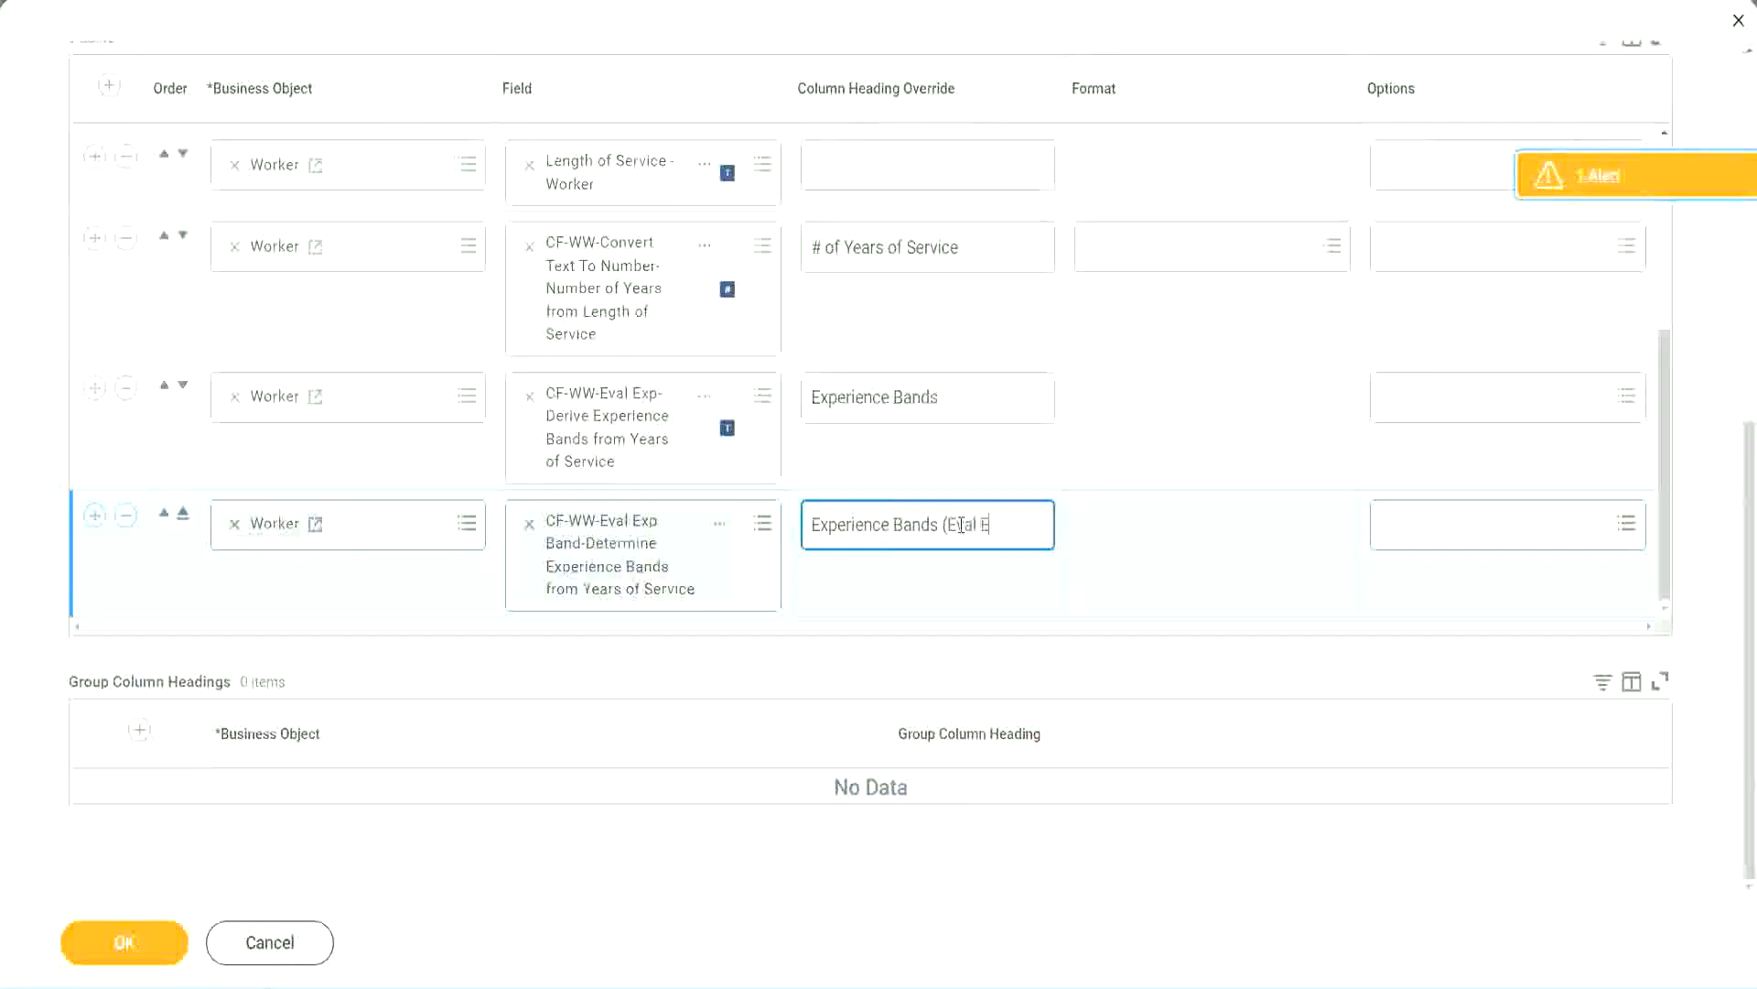
type("xp Bands)")
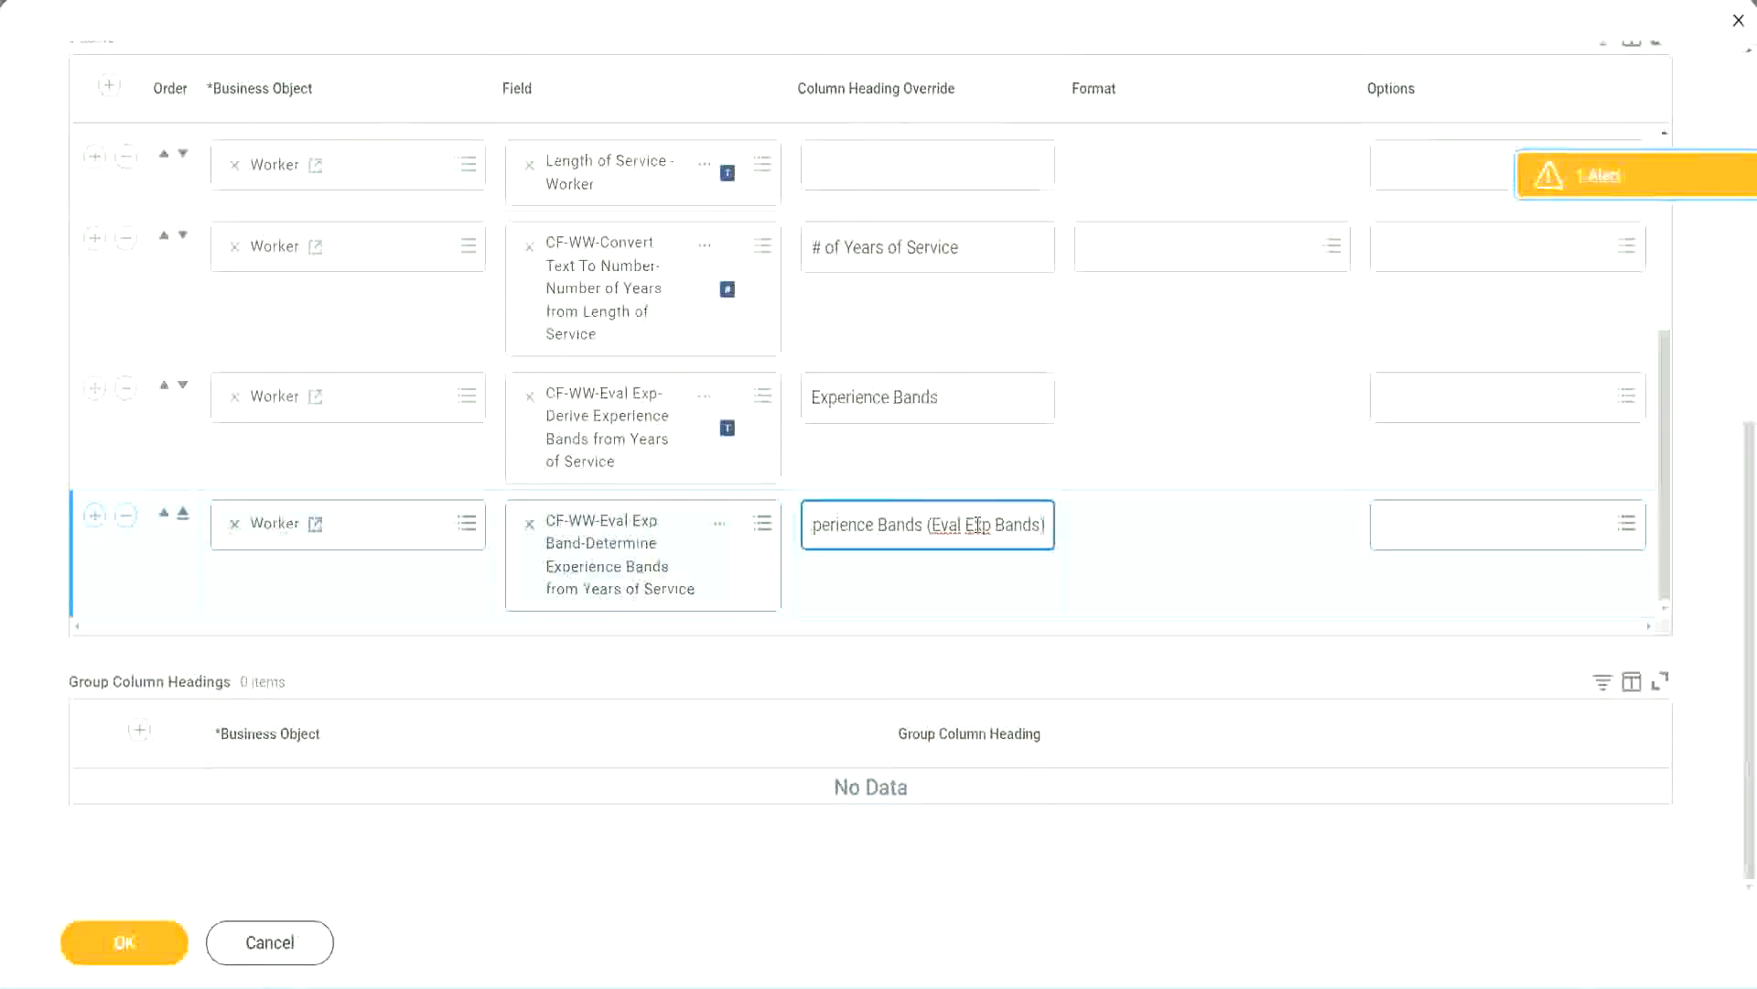
double_click(978, 525)
left_click(1013, 514)
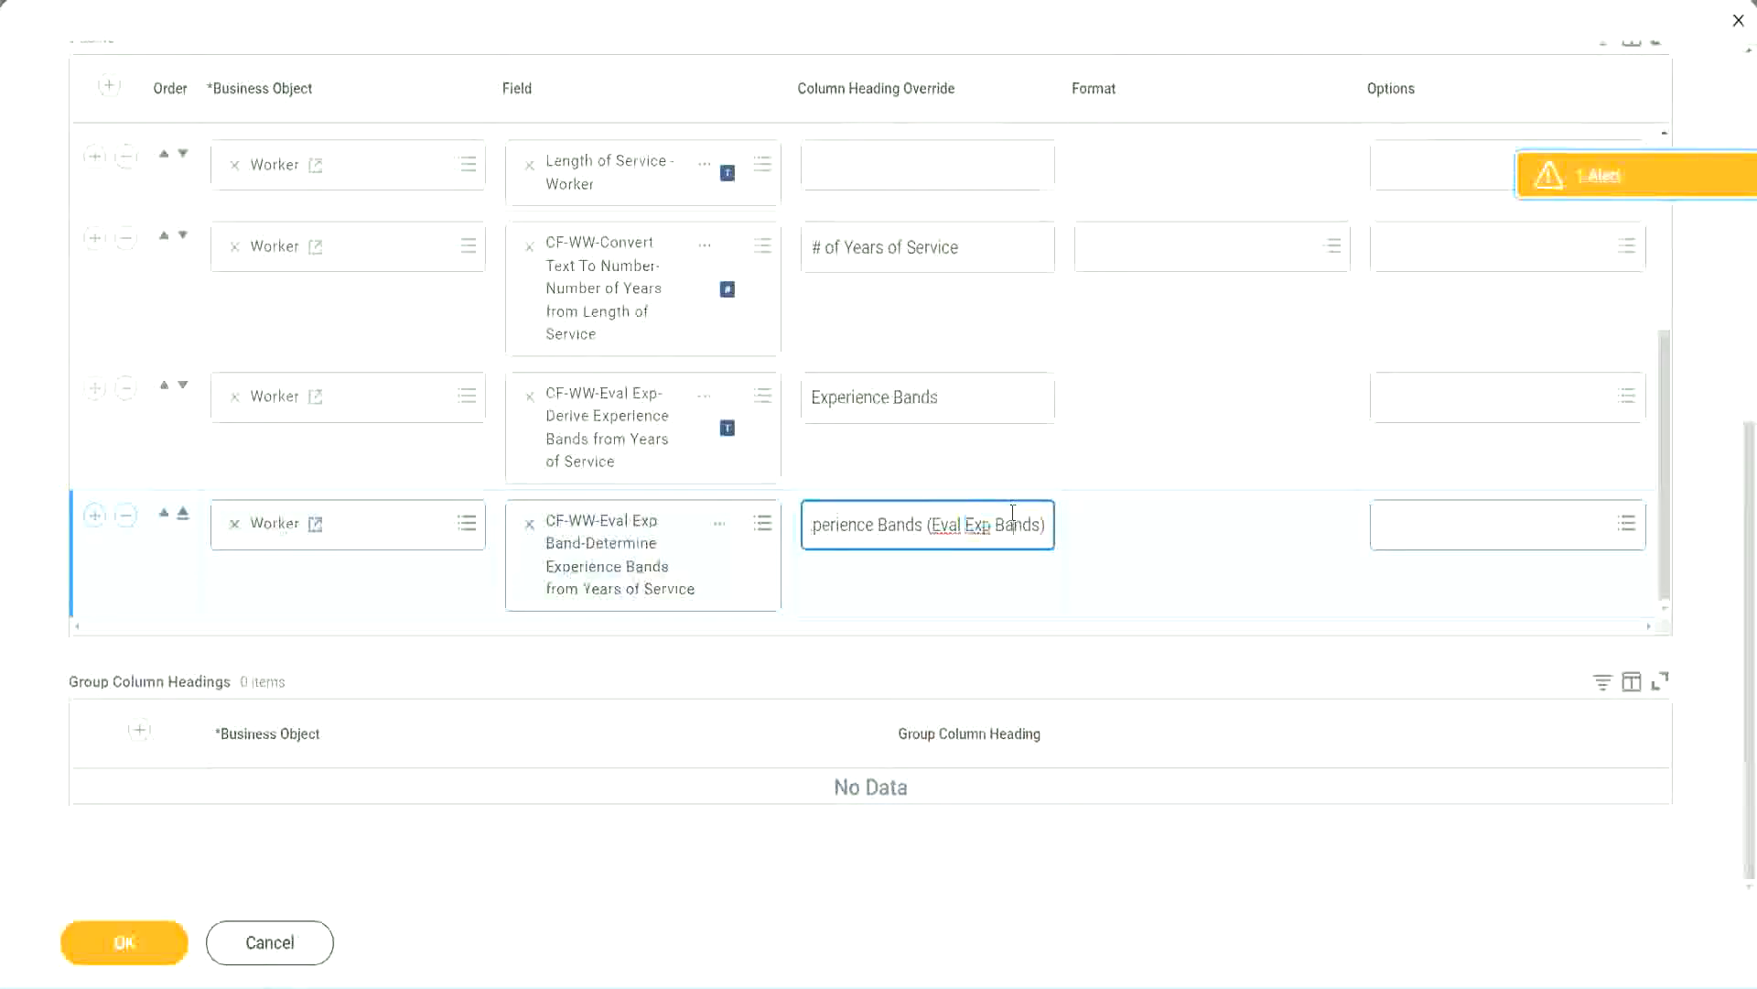
left_click(129, 943)
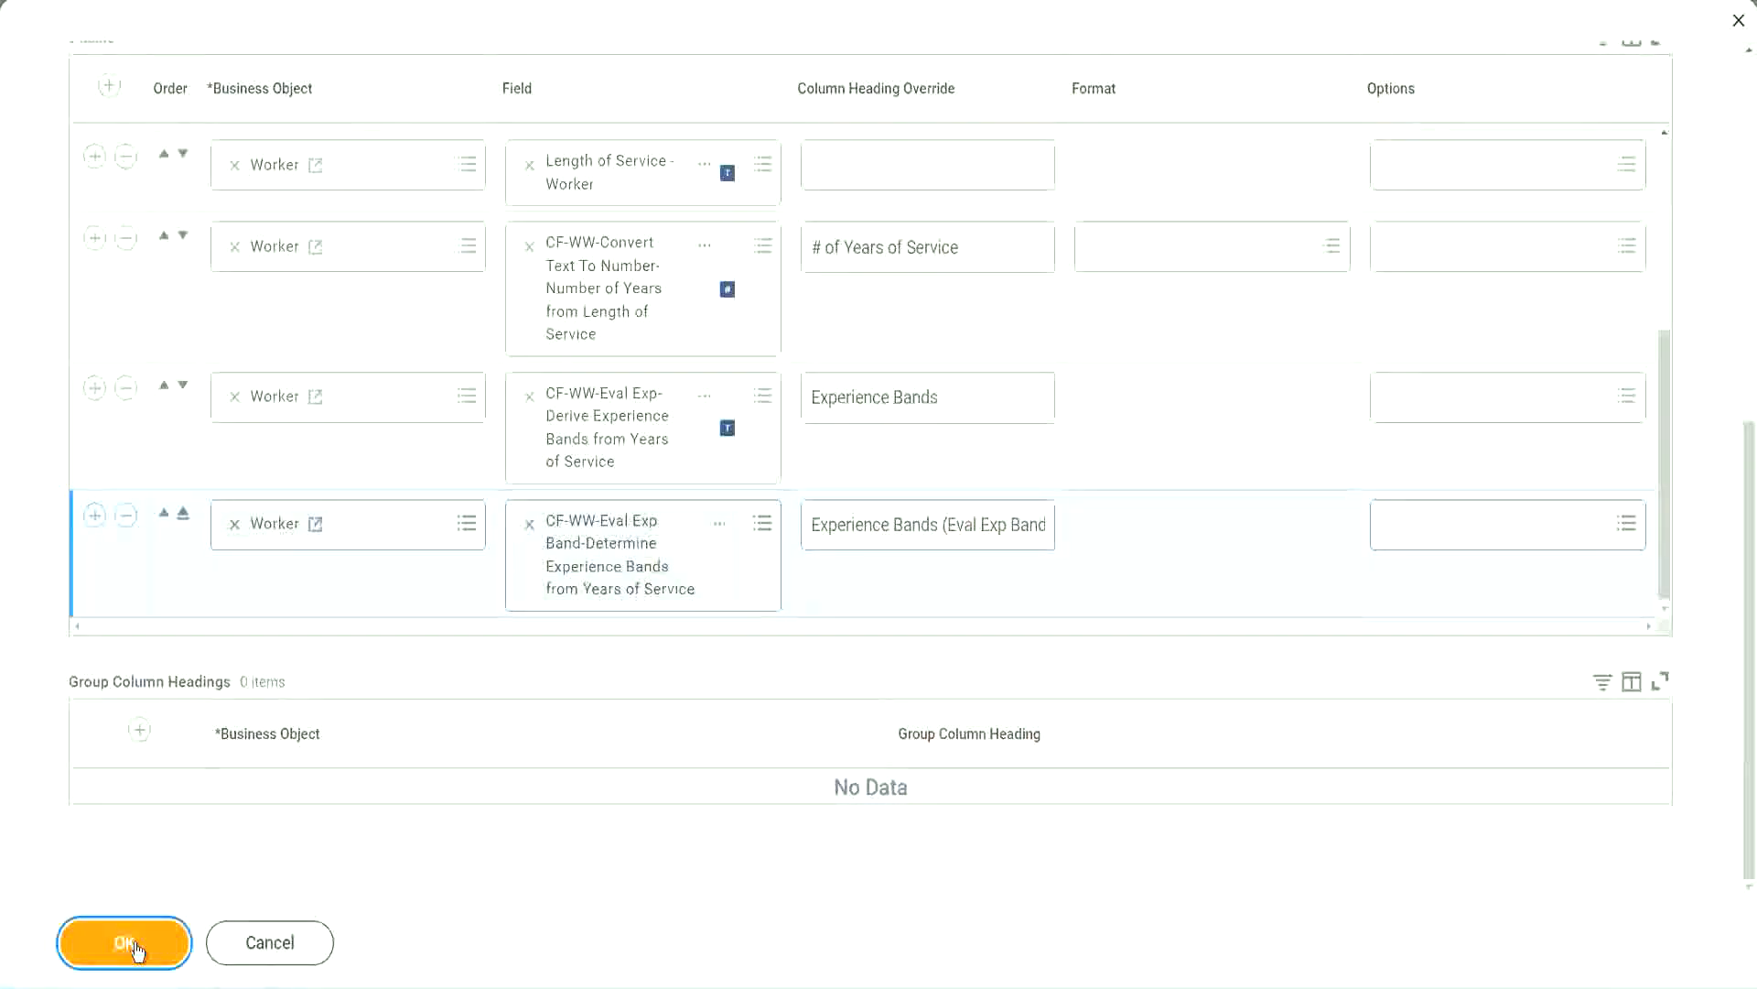